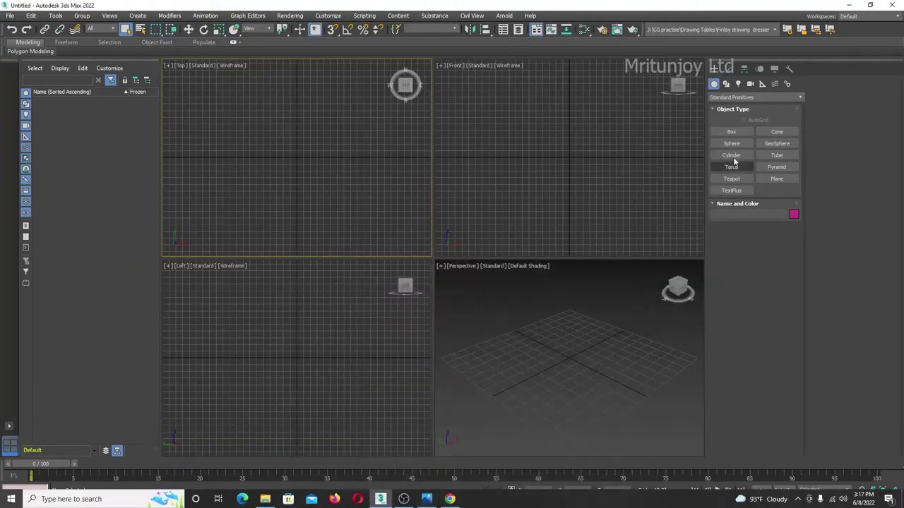
Step: Create a box and size it to 61.65" length, 19.69" width and 36.81" height, checking the reference image
left_click(731, 132)
left_click_drag(227, 103, 356, 201)
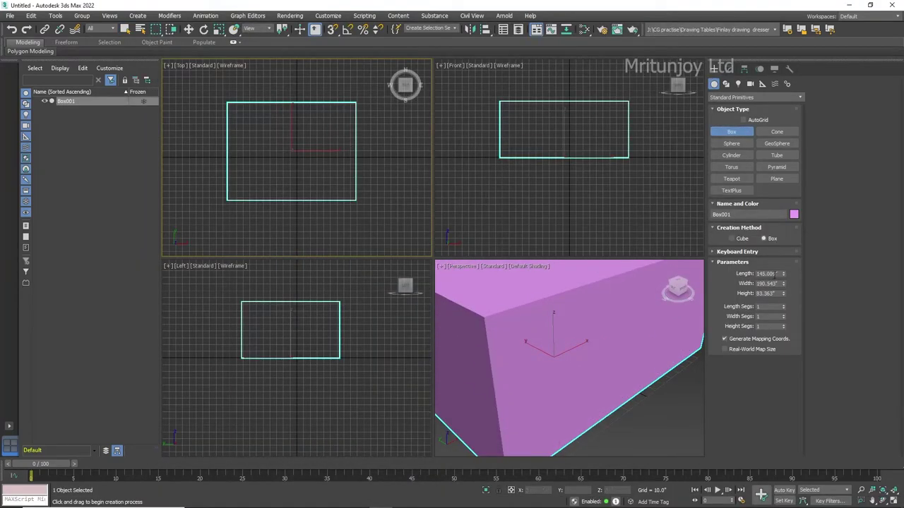
type("65.69")
key("Return")
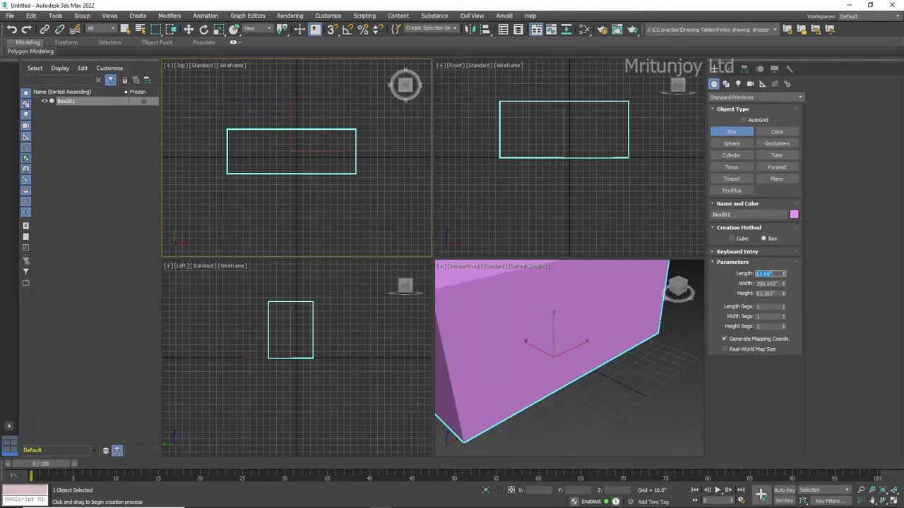
left_click(426, 499)
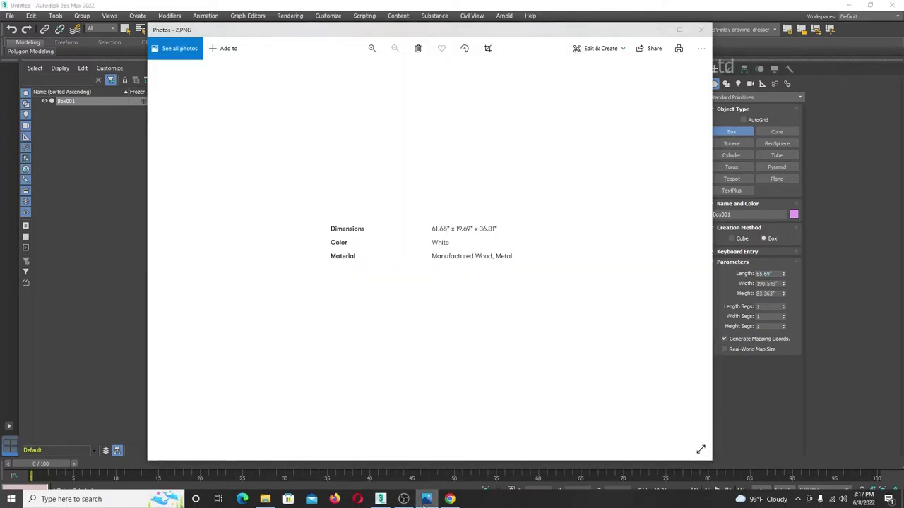
left_click(427, 499)
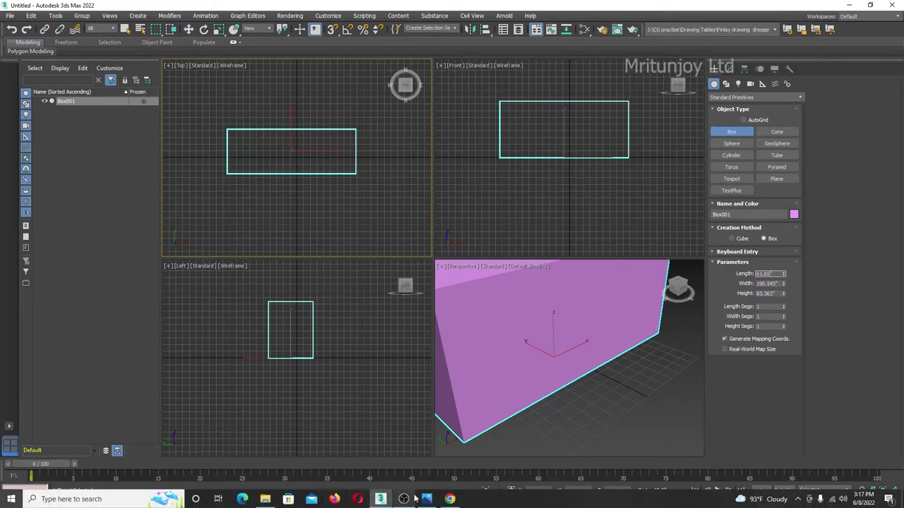
left_click(426, 499)
left_click(427, 500)
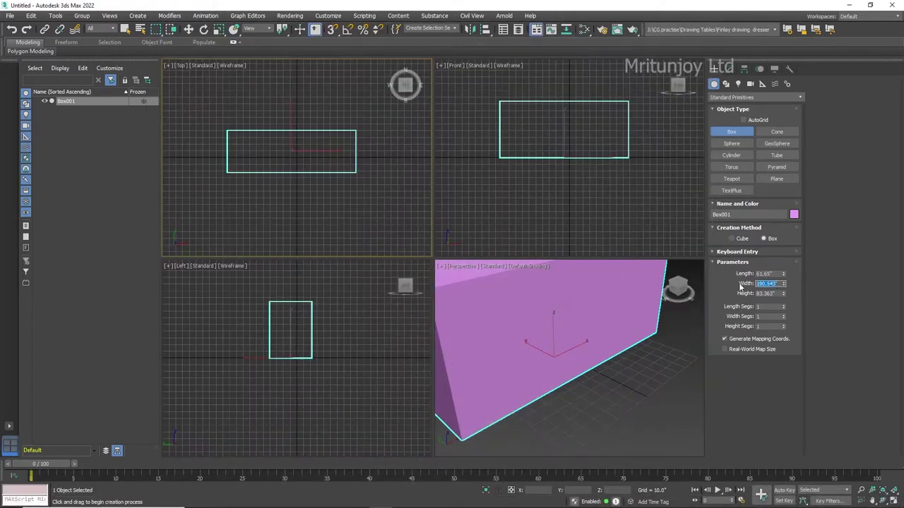
left_click(771, 283)
type("15.59")
left_click(427, 500)
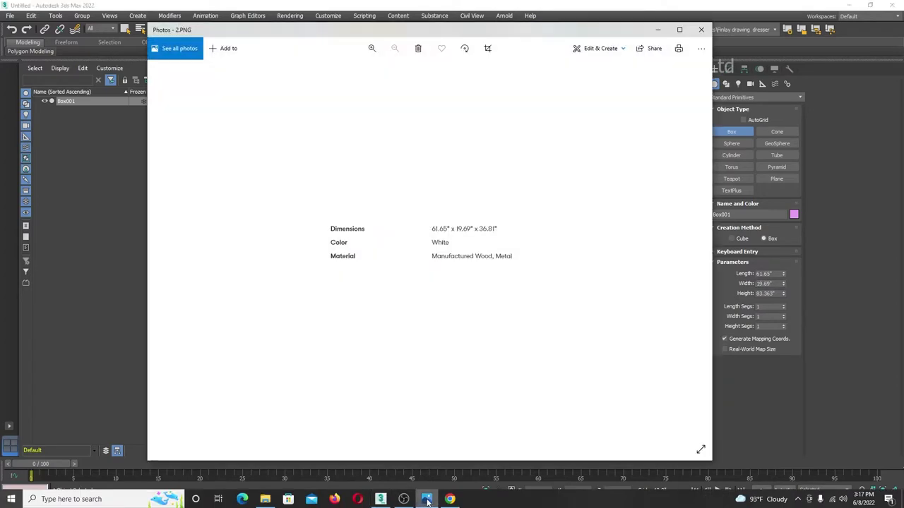
left_click(772, 297)
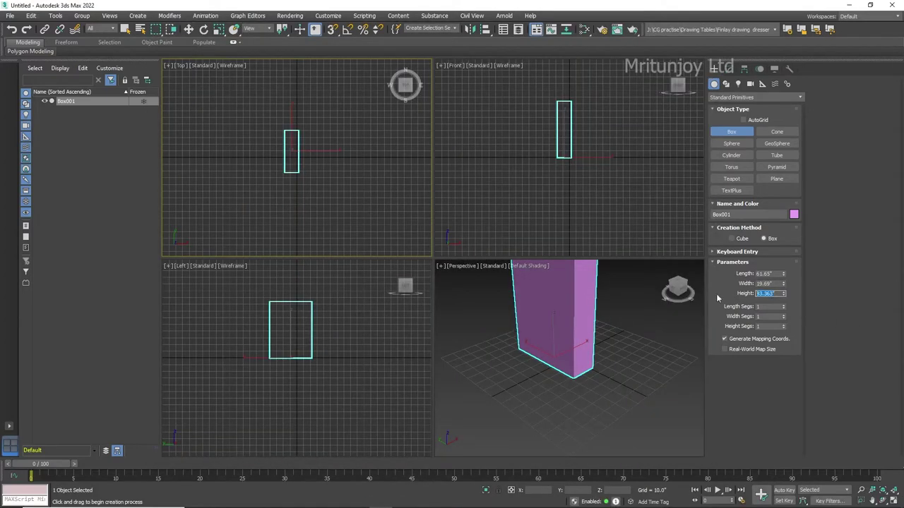
type("53")
key("Return")
Step: Move the box toward the grid centre and rotate it 90° about Z using angle snap
key("w")
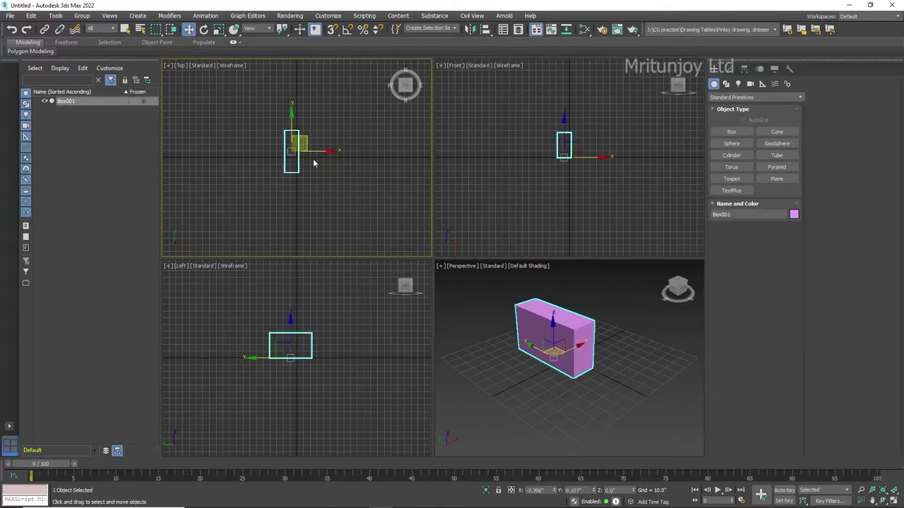
left_click_drag(313, 151, 320, 151)
left_click_drag(300, 122, 300, 130)
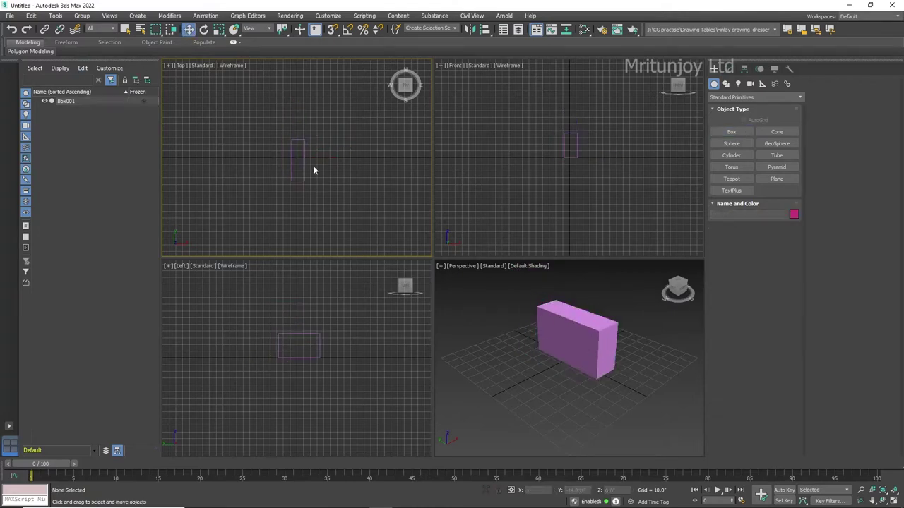
right_click(348, 30)
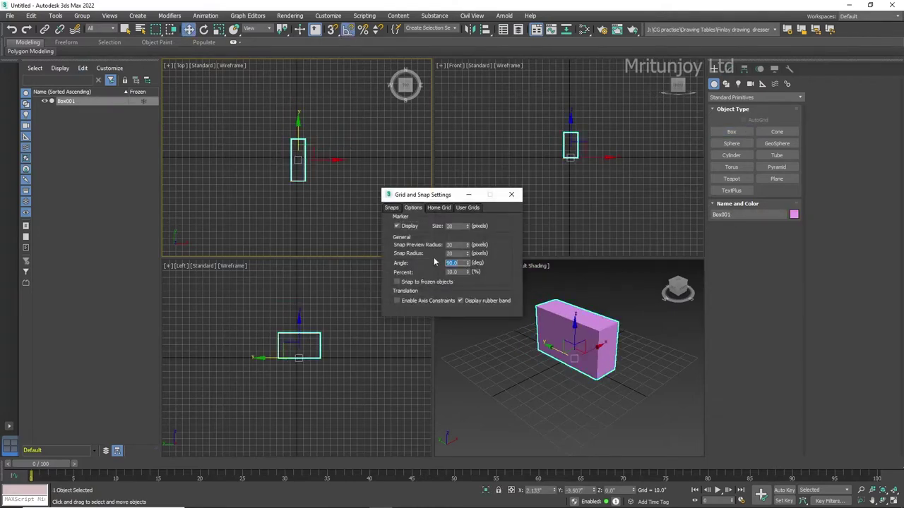
left_click(511, 195)
key("e")
left_click_drag(327, 179, 327, 233)
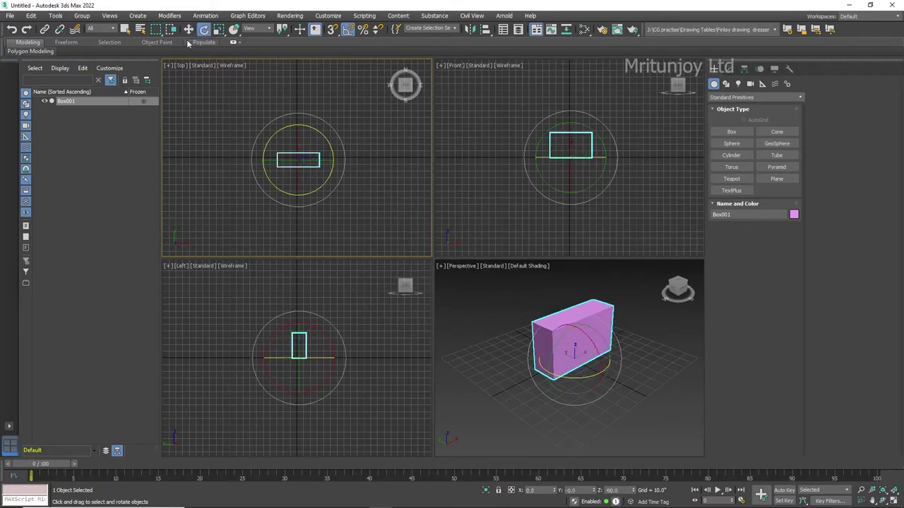
left_click(590, 372)
Step: Maximize the perspective view and add an Edit Poly modifier to the box
key("alt+w")
middle_click_drag(476, 226, 501, 281, "alt")
left_click(440, 241)
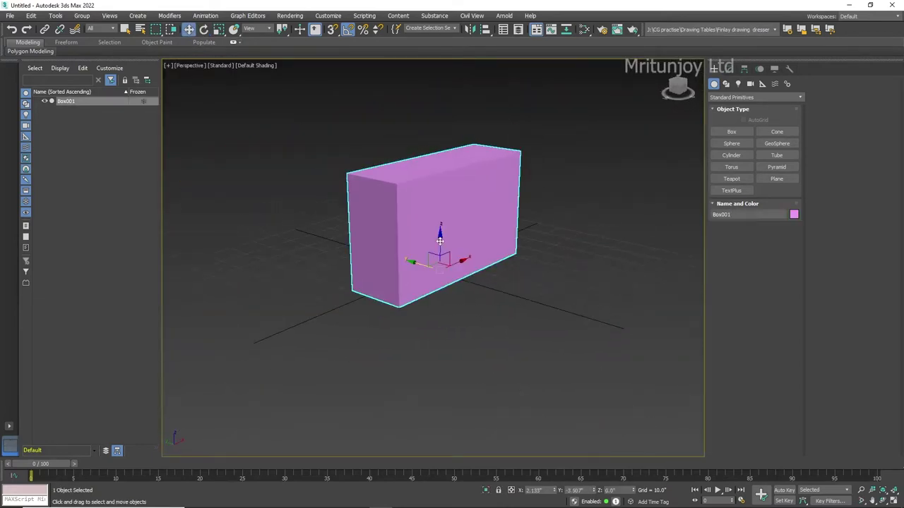
scroll(438, 186, "up", 3)
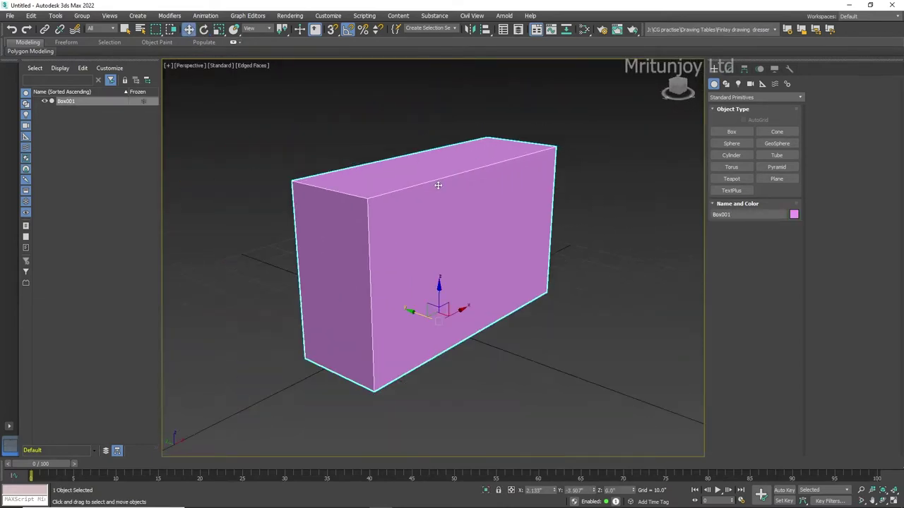
left_click(582, 303)
mouse_move(496, 352)
middle_mouse_down("alt")
mouse_move(496, 330)
mouse_move(402, 201)
mouse_move(397, 219)
mouse_move(409, 254)
mouse_move(396, 236)
mouse_move(507, 252)
middle_mouse_up("alt")
left_click(409, 255)
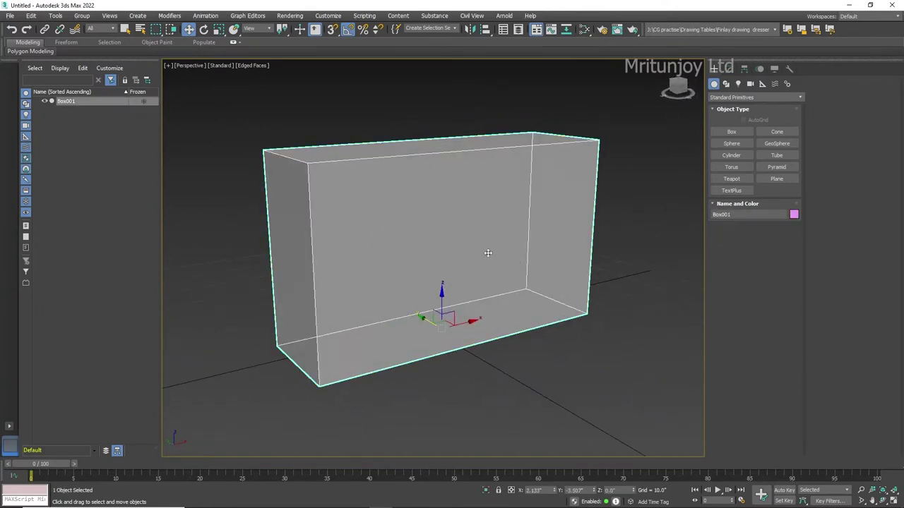
key("alt+e")
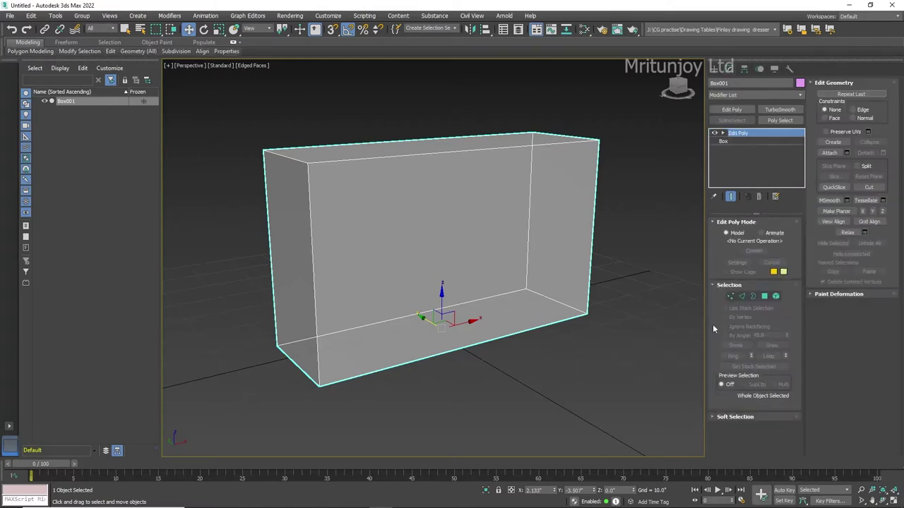
Step: Select the box's four vertical edges in Edge mode
scroll(479, 335, "down", 2)
key("2")
middle_click_drag(600, 347, 470, 268, "alt")
left_click_drag(470, 268, 456, 346)
scroll(457, 346, "up", 3)
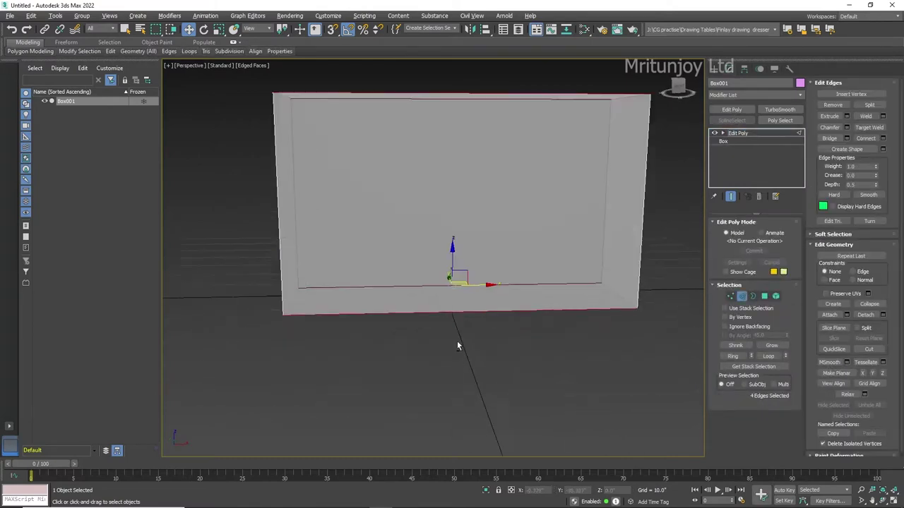
mouse_move(457, 346)
middle_mouse_down("alt")
mouse_move(584, 370)
mouse_move(571, 381)
mouse_move(544, 369)
mouse_move(583, 384)
middle_mouse_up("alt")
left_click_drag(672, 205, 261, 228)
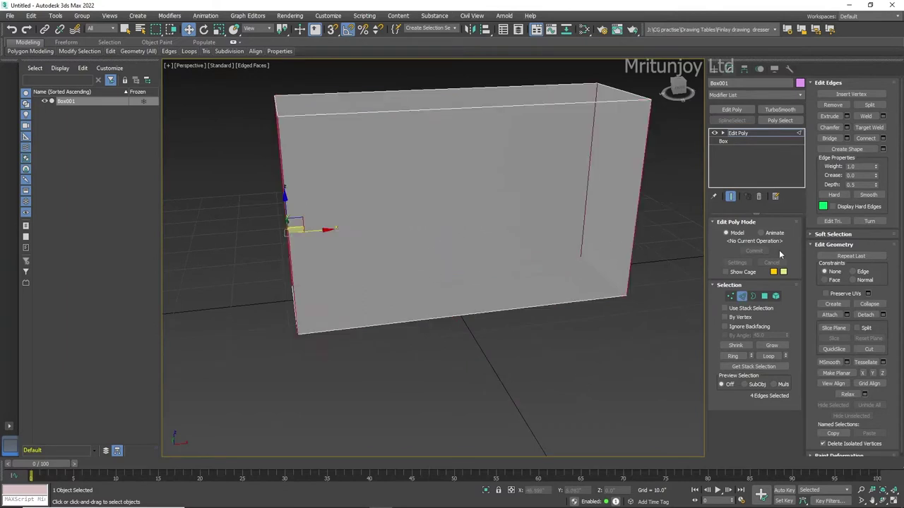
Step: Connect the edges with 2 segments and pinch 93, placing loops near top and bottom
left_click(883, 138)
left_click(438, 261)
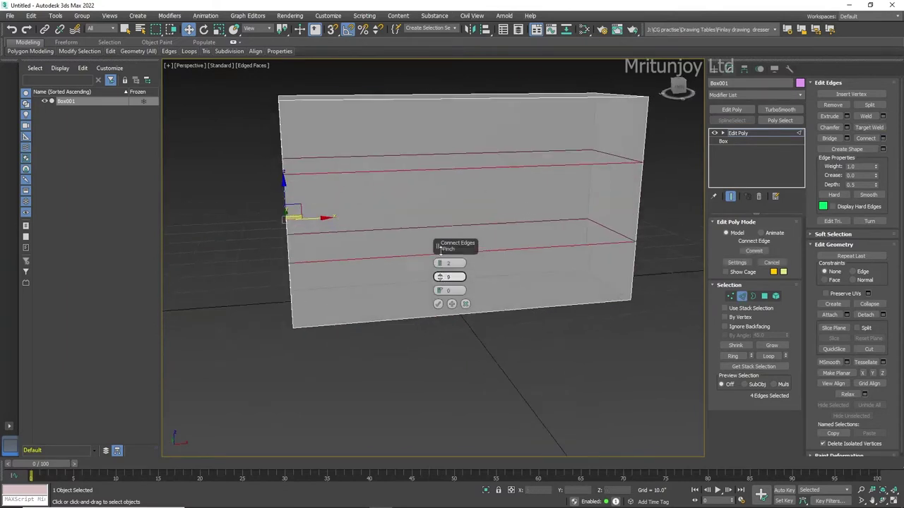
left_click_drag(439, 246, 439, 103)
mouse_move(439, 103)
middle_mouse_down("alt")
mouse_move(473, 208)
mouse_move(427, 208)
middle_mouse_up("alt")
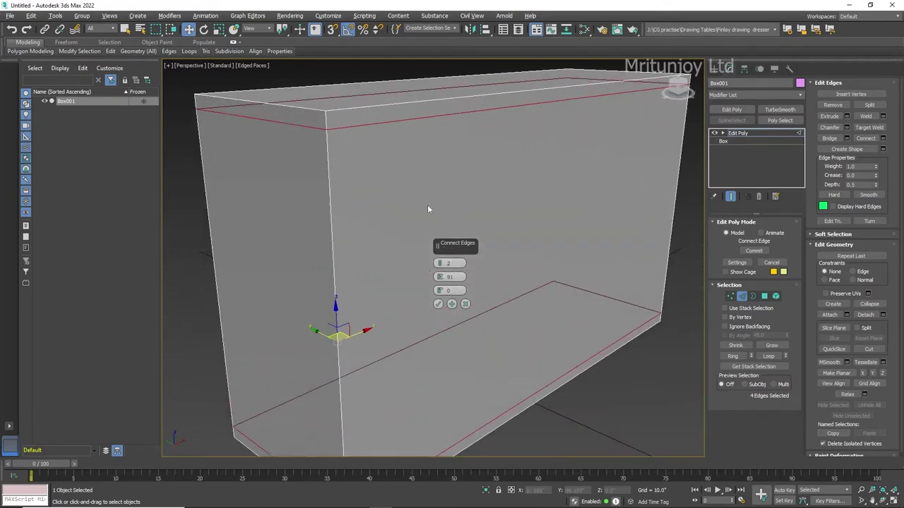
left_click_drag(439, 277, 440, 276)
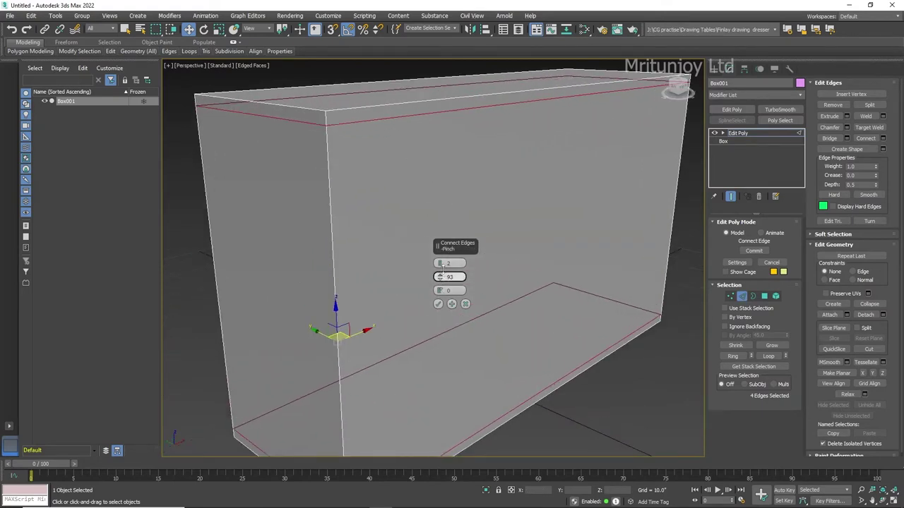
left_click(439, 304)
key("4")
mouse_move(541, 428)
middle_mouse_down("alt")
mouse_move(464, 322)
mouse_move(770, 342)
middle_mouse_up("alt")
key("2")
scroll(491, 288, "down", 3)
Step: Connect the top and bottom front edges with 2 segments, pinched to -92 near the centre
scroll(482, 295, "up", 5)
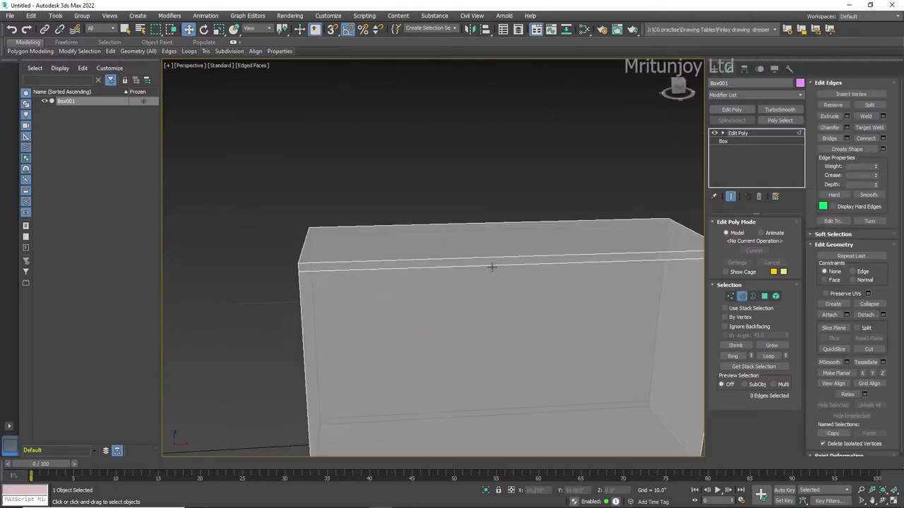
mouse_move(518, 329)
middle_mouse_down()
mouse_move(518, 287)
mouse_move(494, 239)
middle_mouse_up()
left_click(463, 395, "ctrl")
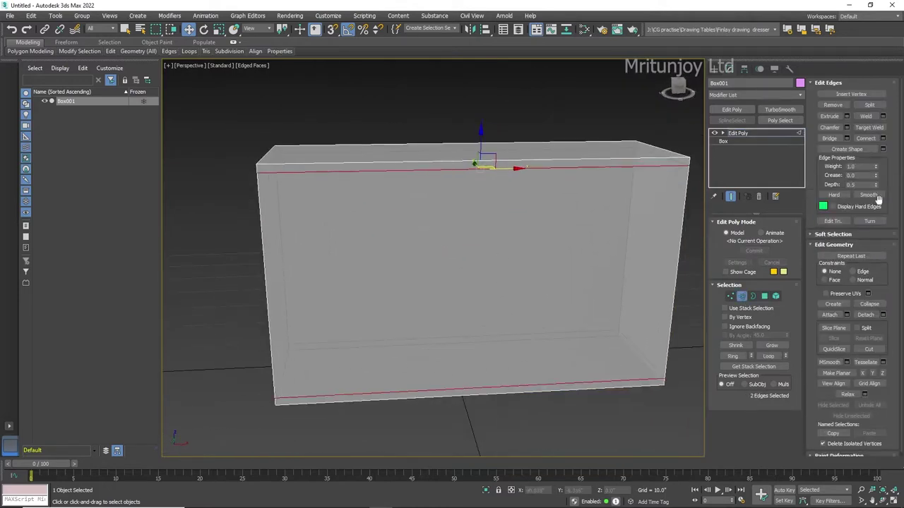
left_click(882, 138)
left_click(439, 265)
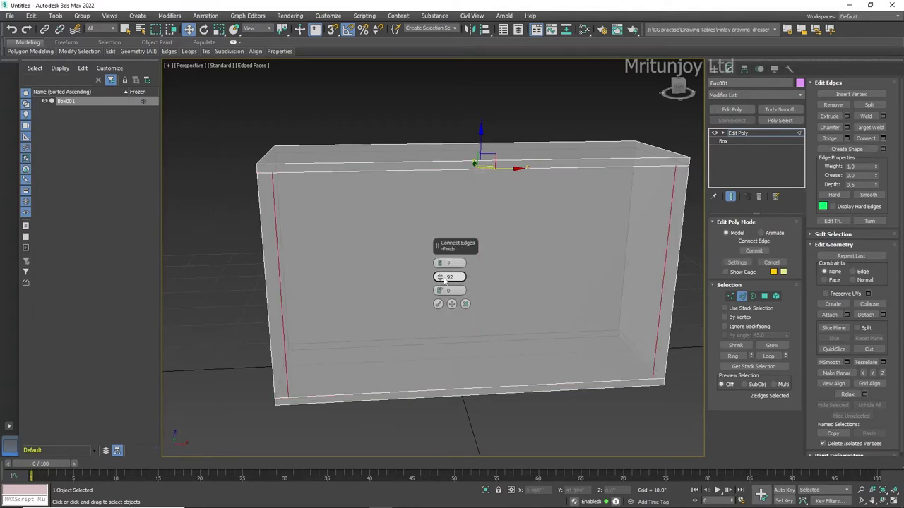
left_click_drag(445, 280, 456, 471)
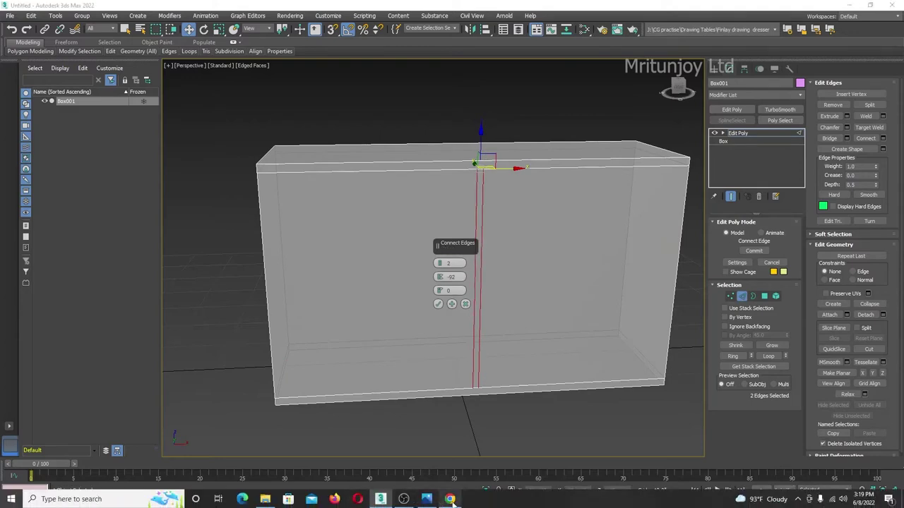
left_click(450, 500)
left_click(451, 499)
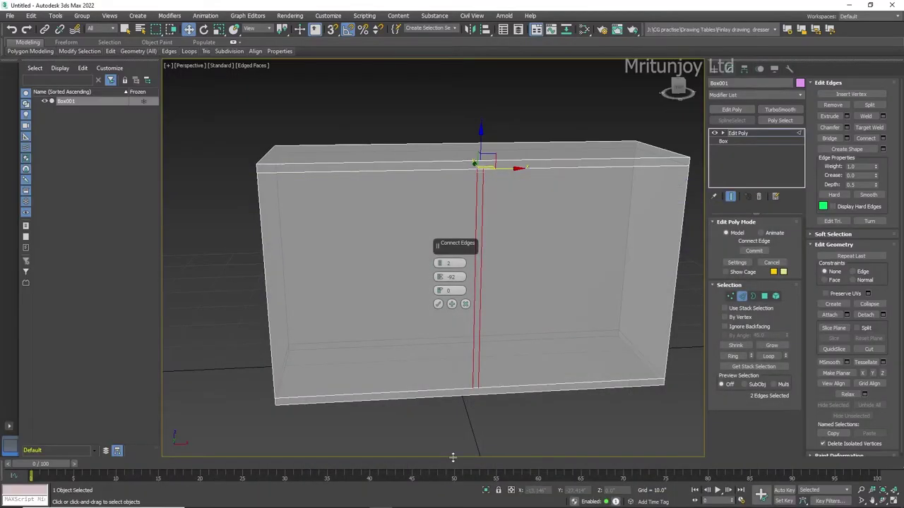
left_click_drag(439, 276, 439, 279)
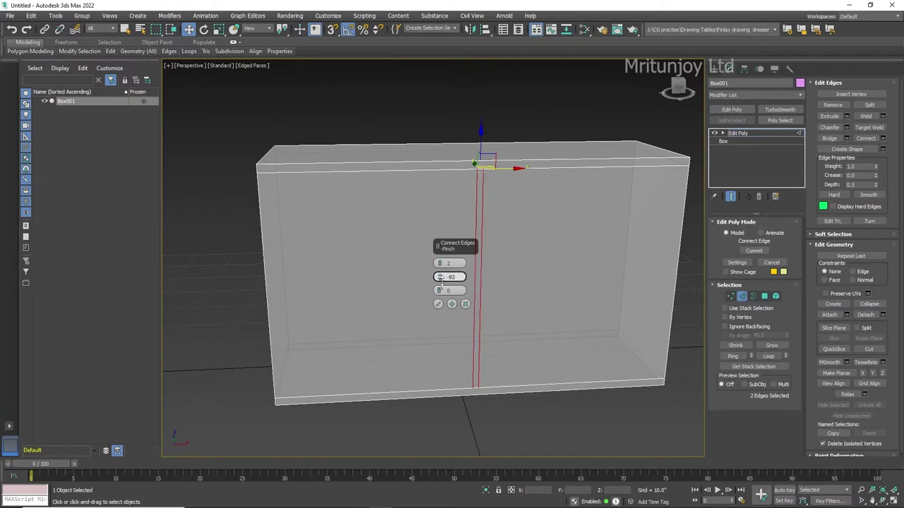
left_click(438, 303)
key("4")
key("alt+w")
key("alt+w")
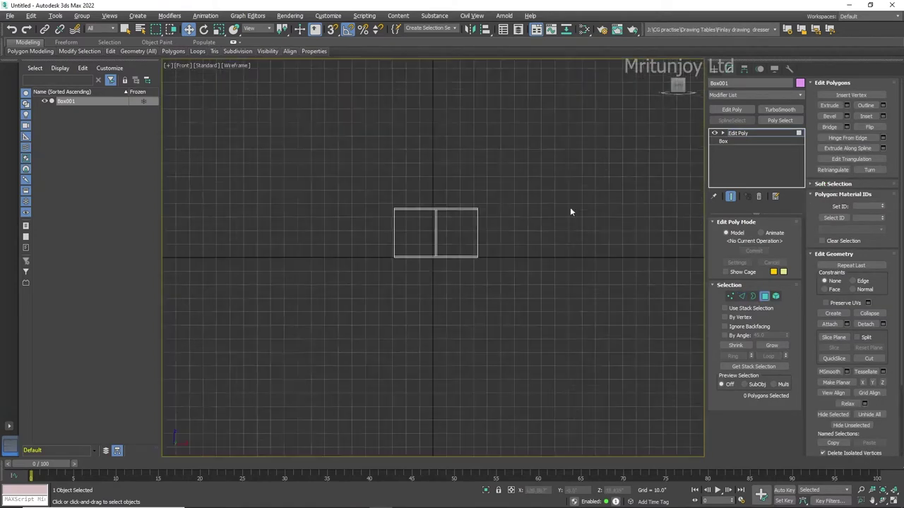
Step: Select the top face of the box in Polygon mode
left_click_drag(313, 91, 627, 280)
key("p")
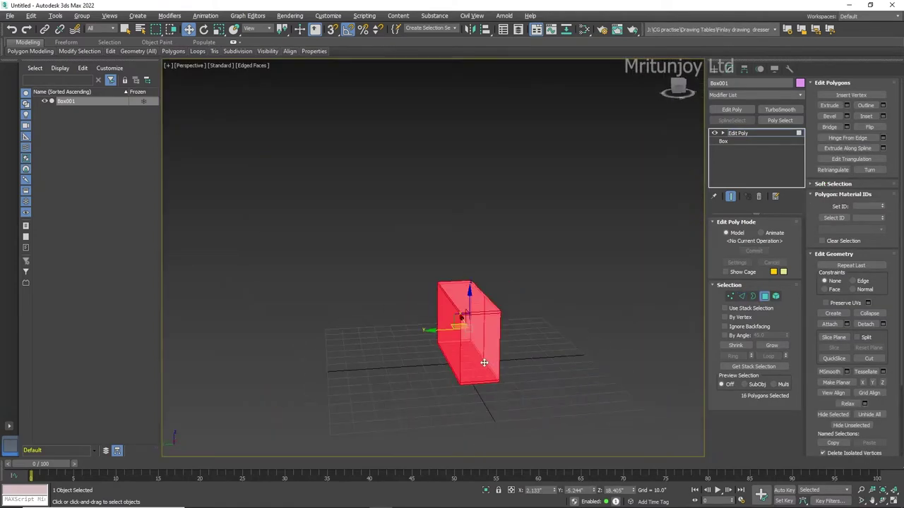
key("l")
left_click_drag(408, 178, 439, 285)
key("p")
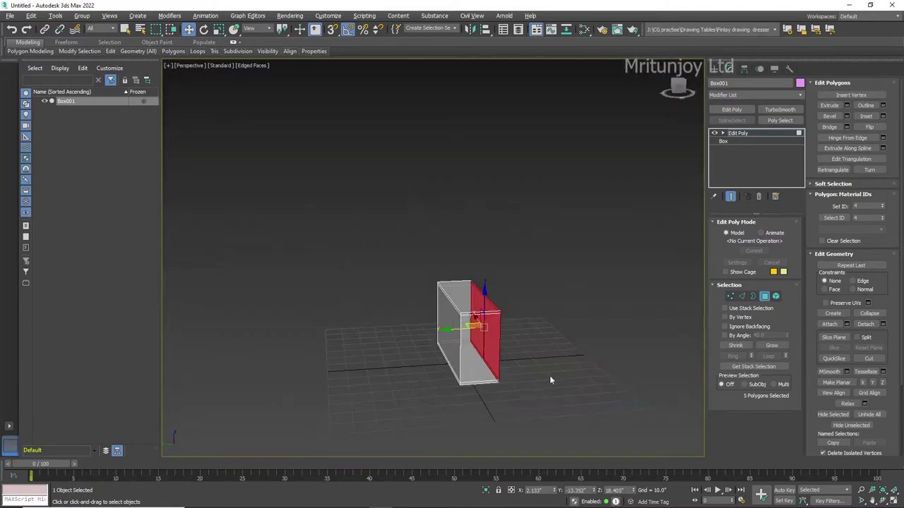
middle_click_drag(550, 375, 463, 372, "alt")
scroll(545, 349, "up", 2)
left_click(545, 349, "alt")
mouse_move(545, 349)
middle_mouse_down("alt")
mouse_move(548, 418)
mouse_move(384, 271)
middle_mouse_up("alt")
scroll(385, 271, "up", 3)
scroll(385, 271, "down", 3)
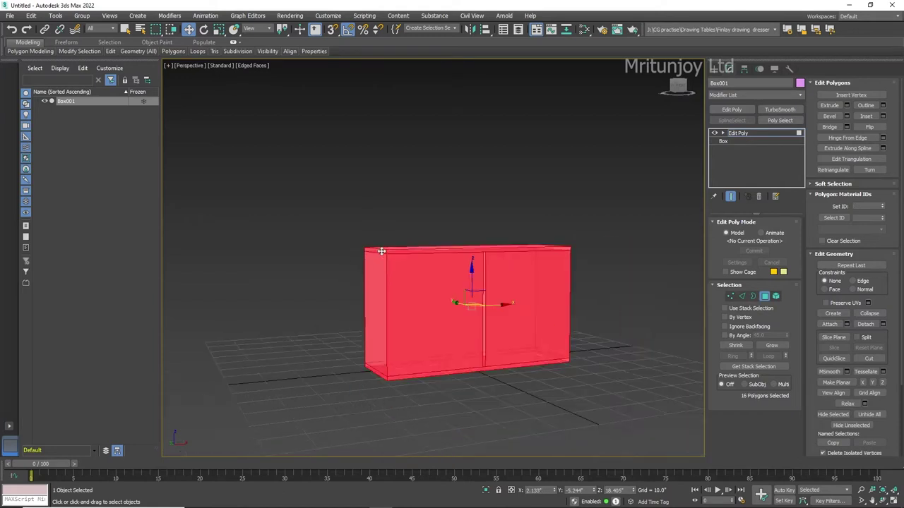
left_click_drag(396, 252, 505, 284)
left_click(393, 243)
left_click(393, 252)
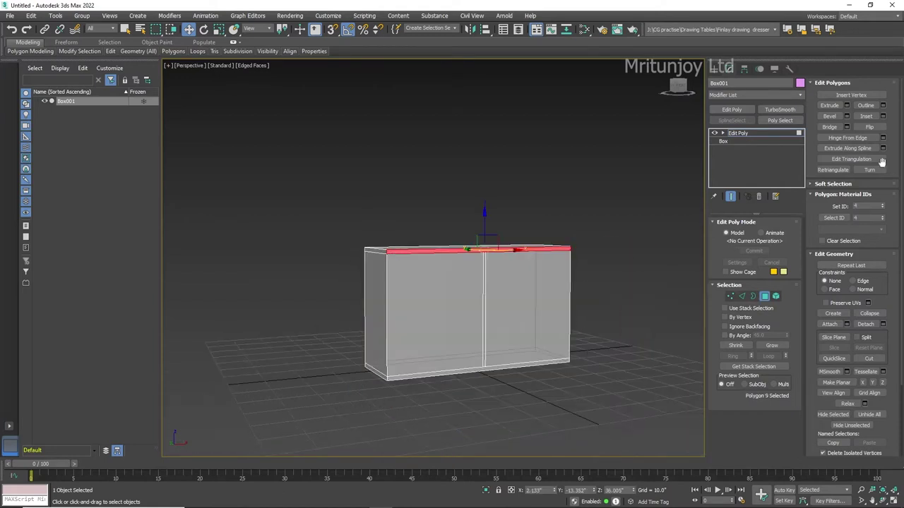
Step: Add the top slab's end and back rim faces to the selection
mouse_move(623, 361)
middle_mouse_down("alt")
mouse_move(414, 306)
mouse_move(511, 359)
middle_mouse_up("alt")
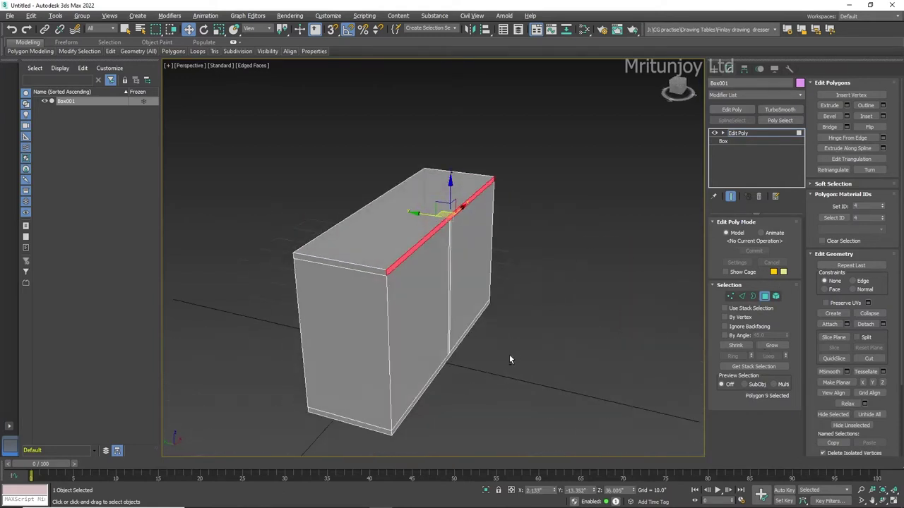
left_click(371, 274, "ctrl")
mouse_move(370, 274)
middle_mouse_down("alt")
mouse_move(494, 317)
mouse_move(482, 261)
middle_mouse_up("alt")
left_click(482, 260, "shift")
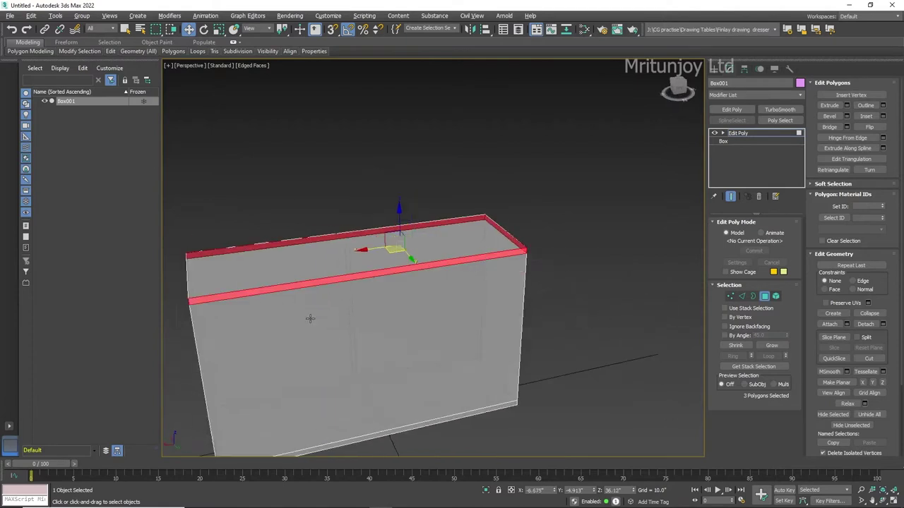
mouse_move(309, 317)
middle_mouse_down("alt")
mouse_move(499, 317)
mouse_move(369, 343)
middle_mouse_up("alt")
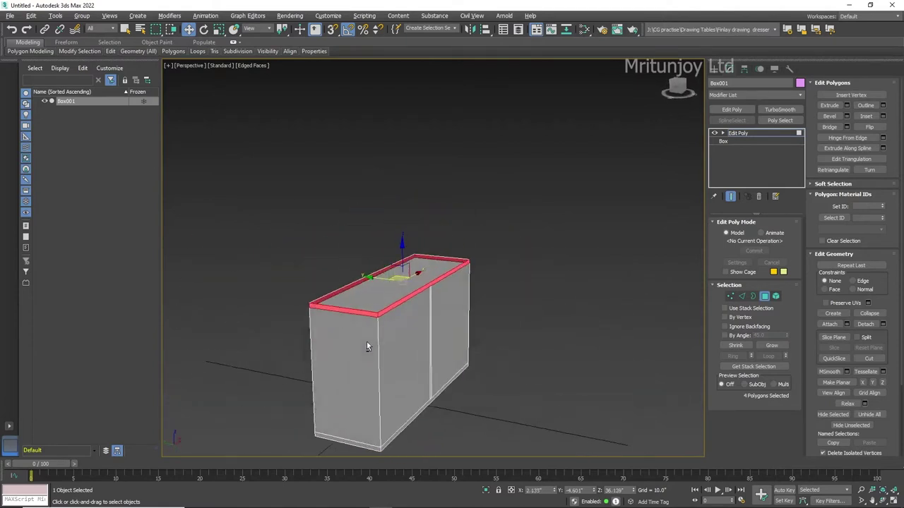
scroll(345, 309, "up", 3)
mouse_move(345, 309)
middle_mouse_down("alt")
mouse_move(357, 325)
mouse_move(398, 312)
middle_mouse_up("alt")
scroll(398, 312, "down", 3)
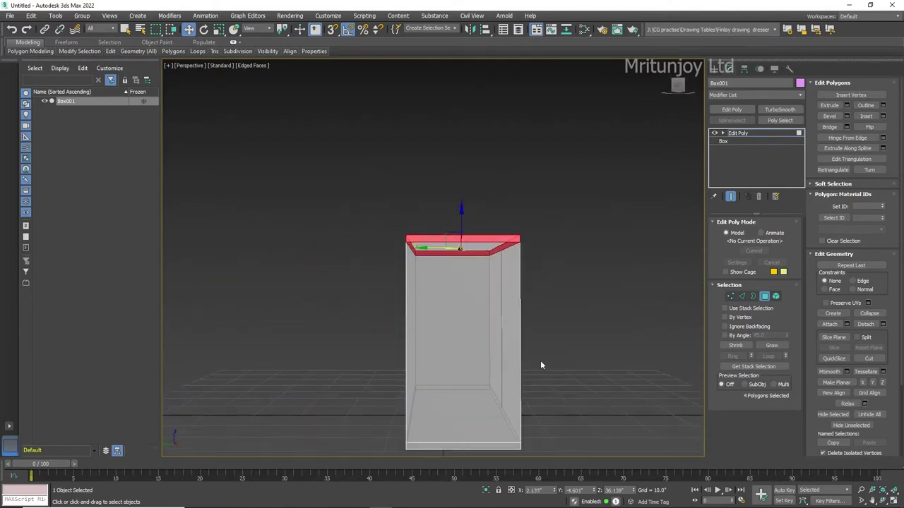
middle_click_drag(541, 365, 476, 303, "alt")
Step: Add the bottom rim and middle divider faces, bringing the selection to nine polygons
left_click(477, 304, "ctrl")
scroll(572, 341, "up", 4)
left_click(444, 313, "ctrl")
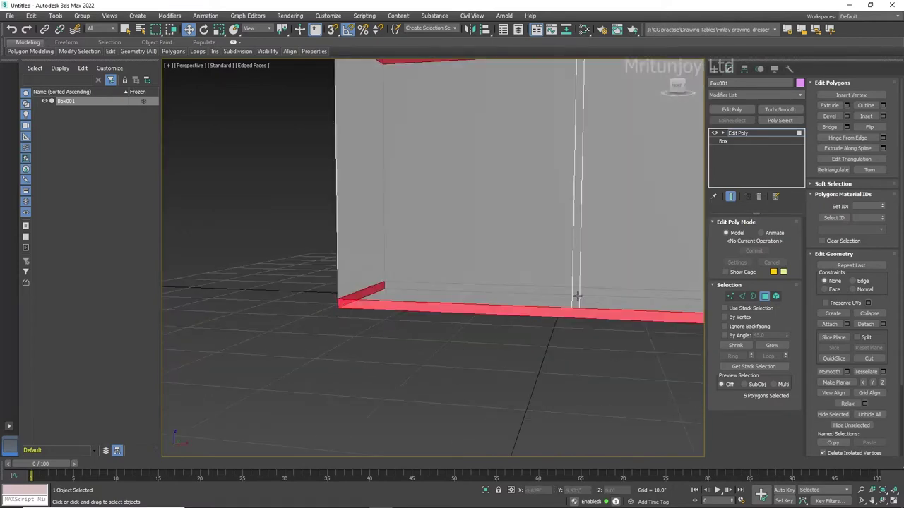
scroll(577, 363, "down", 5)
mouse_move(578, 362)
middle_mouse_down("alt")
mouse_move(606, 351)
mouse_move(499, 324)
middle_mouse_up("alt")
scroll(605, 351, "up", 4)
left_click(562, 316, "ctrl")
scroll(565, 340, "down", 5)
scroll(499, 325, "up", 5)
scroll(482, 300, "down", 5)
middle_click_drag(470, 367, 656, 367, "alt")
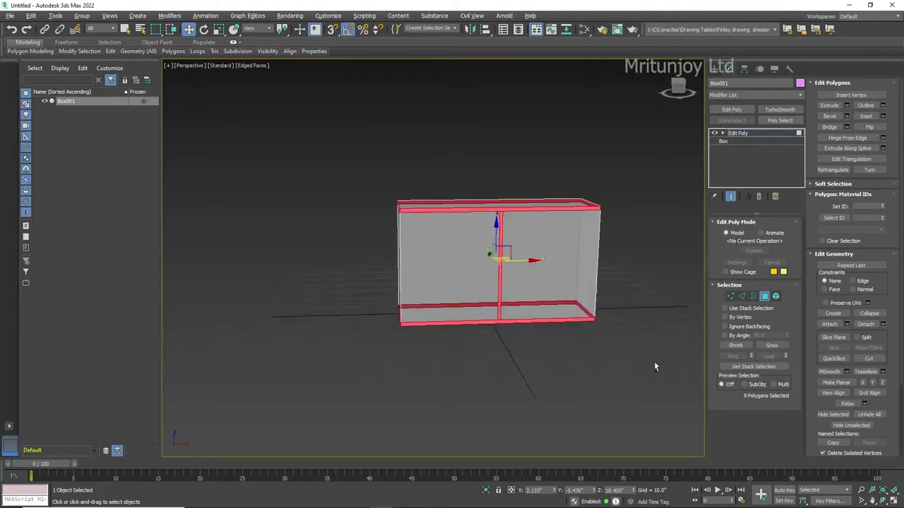
scroll(575, 299, "up", 3)
scroll(555, 236, "up", 2)
scroll(555, 235, "up", 2)
scroll(344, 255, "down", 2)
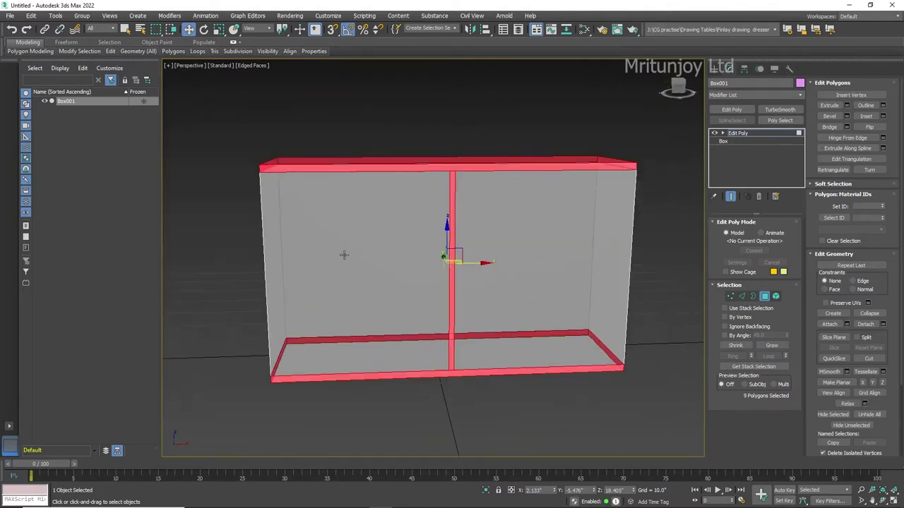
Step: Bevel the nine selected rim and divider polygons outward by 0.288"
left_click(847, 117)
middle_click_drag(690, 274, 450, 264, "alt")
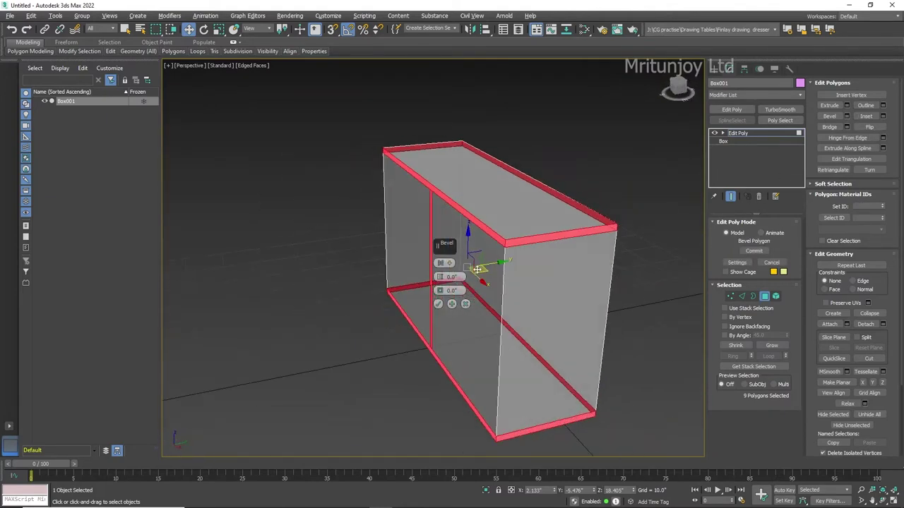
scroll(450, 264, "up", 3)
left_click_drag(440, 269, 440, 281)
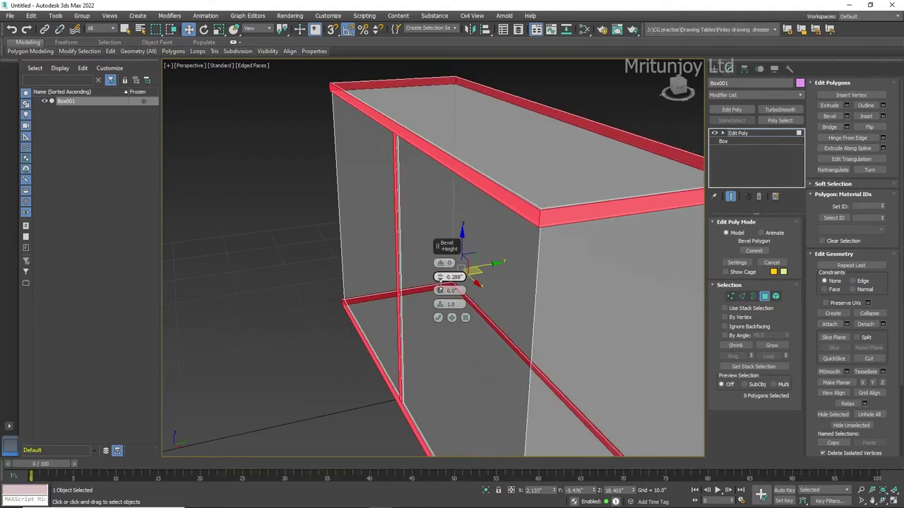
left_click(438, 318)
scroll(526, 312, "down", 5)
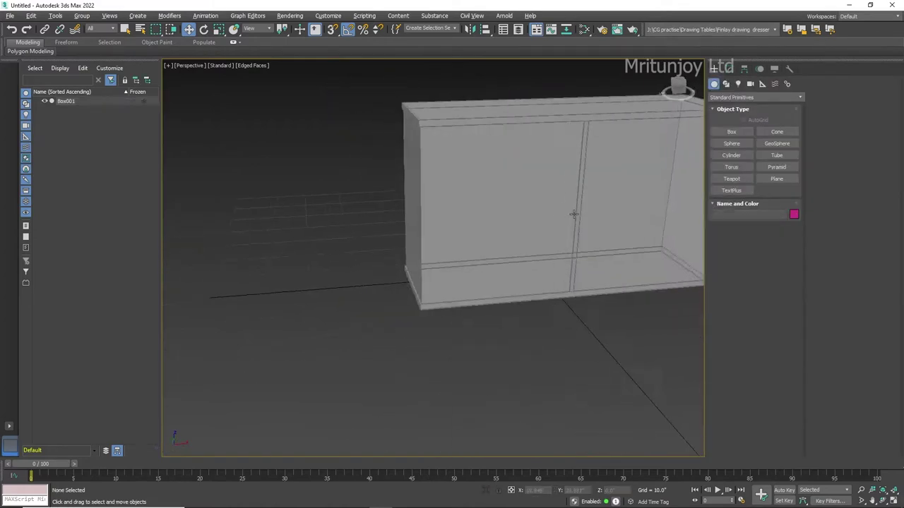
scroll(605, 165, "up", 2)
scroll(531, 268, "up", 5)
Step: Change the box's object colour from pink to light grey
left_click(531, 269)
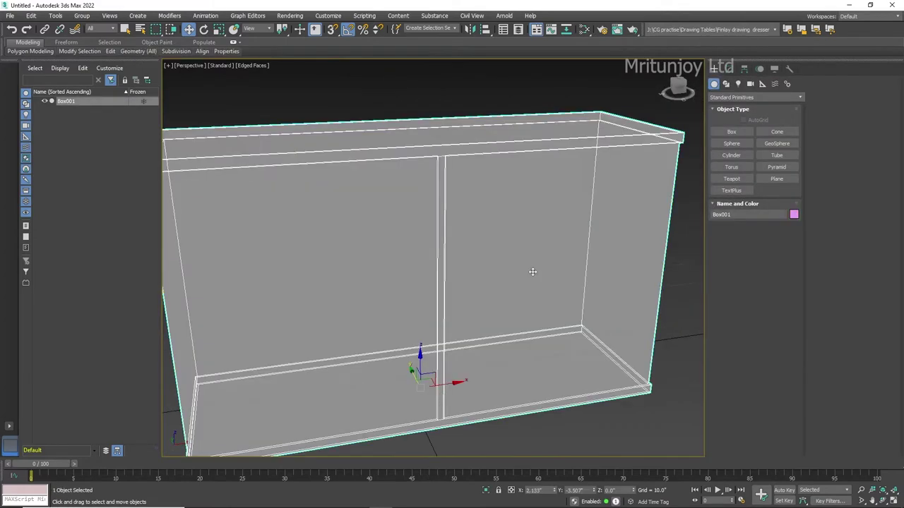
left_click(794, 214)
left_click(367, 219)
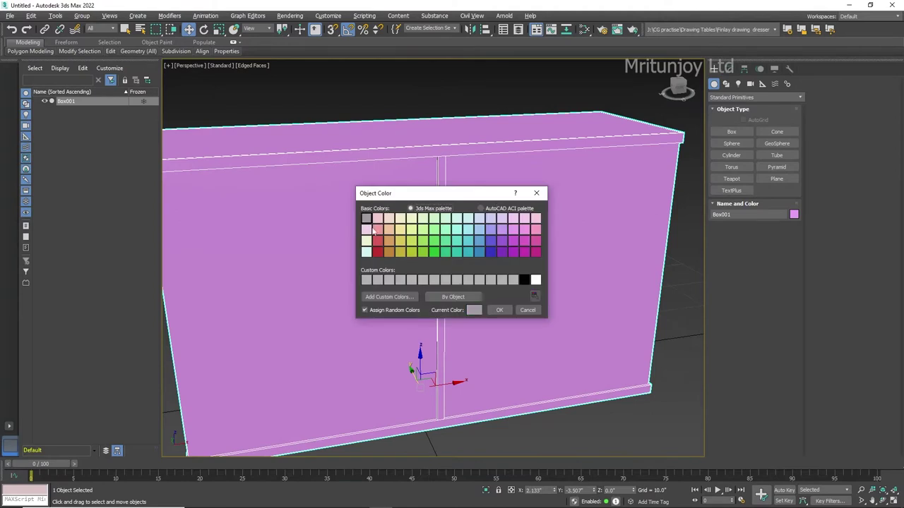
left_click(500, 313)
scroll(694, 327, "down", 5)
mouse_move(591, 228)
middle_mouse_down("alt")
mouse_move(525, 216)
mouse_move(550, 218)
middle_mouse_up("alt")
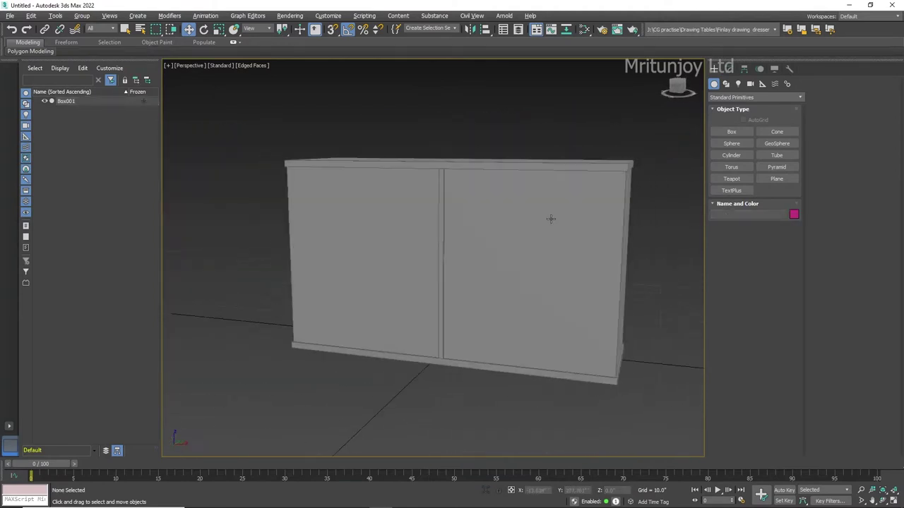
scroll(464, 265, "down", 1)
middle_click_drag(464, 265, 530, 265, "alt")
scroll(431, 233, "up", 2)
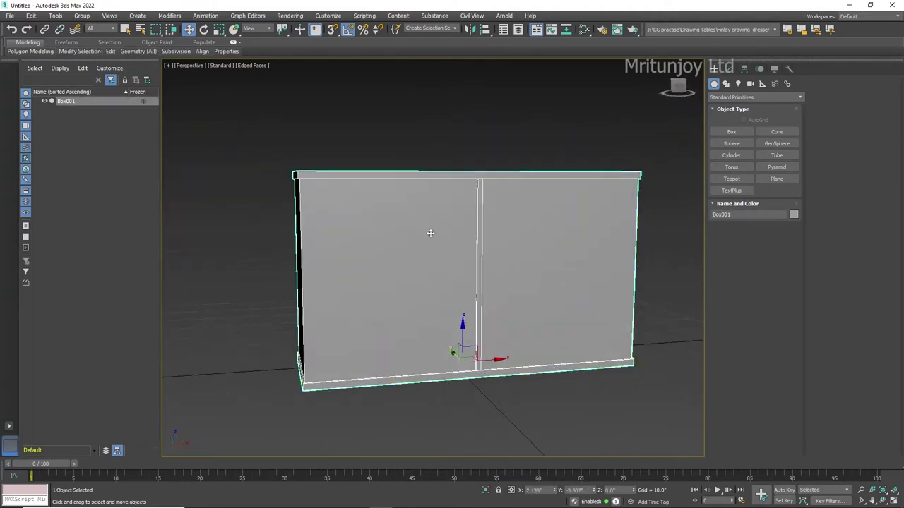
Step: Switch Edit Poly to Edge mode and compare the model with the dresser reference image
left_click(742, 297)
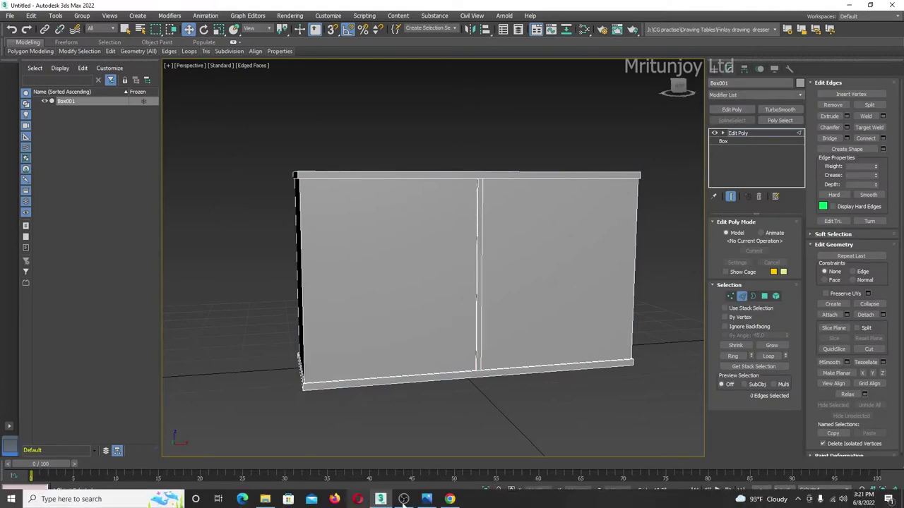
left_click(452, 499)
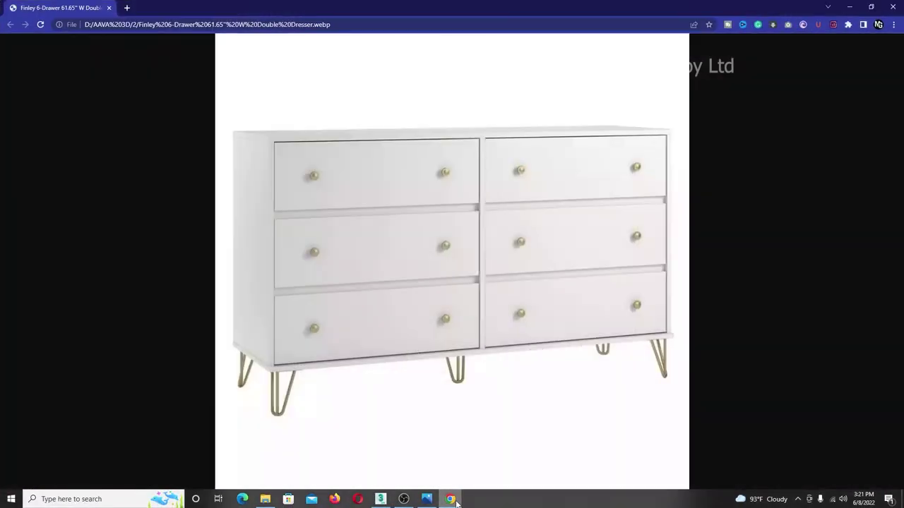
left_click(452, 499)
middle_click_drag(351, 182, 363, 145, "alt")
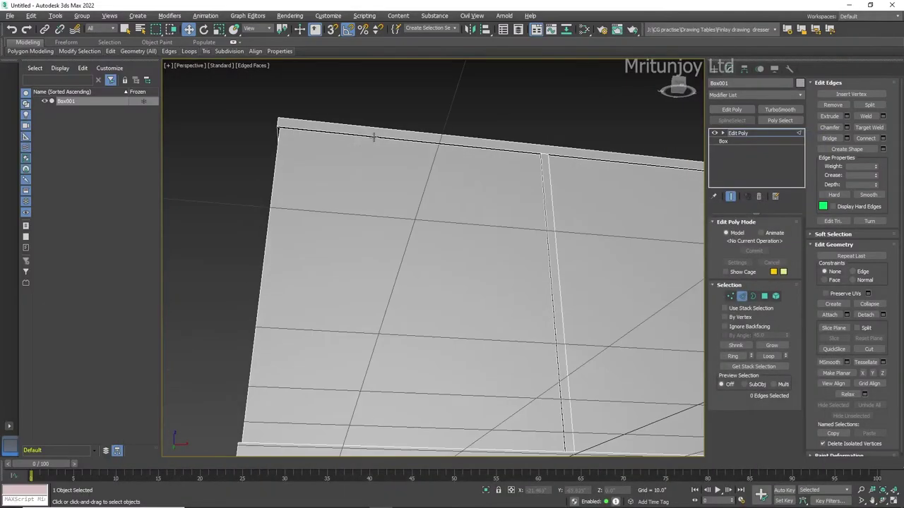
Step: Select edges on the box front and preview an edge Connect, then cancel it
scroll(567, 157, "down", 5)
middle_click_drag(568, 157, 473, 368, "alt")
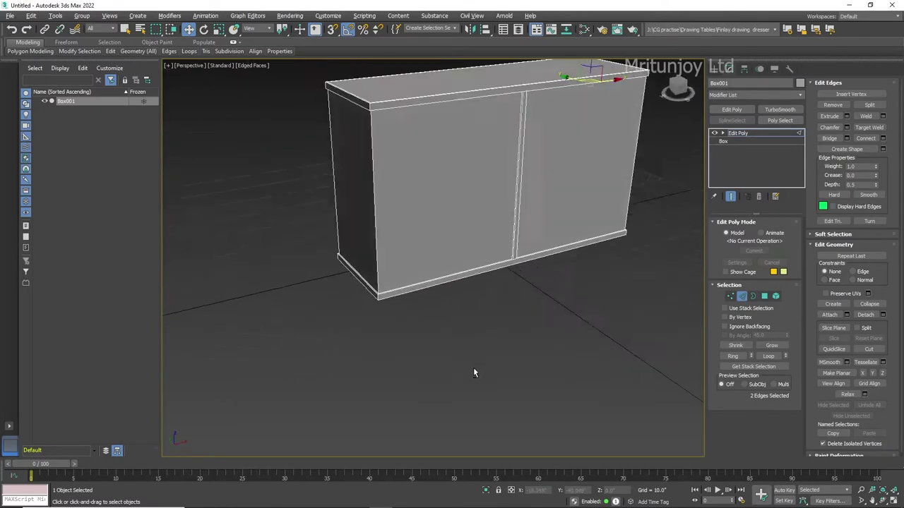
scroll(419, 253, "up", 8)
left_click(424, 259, "ctrl")
scroll(425, 259, "down", 5)
scroll(537, 260, "down", 3)
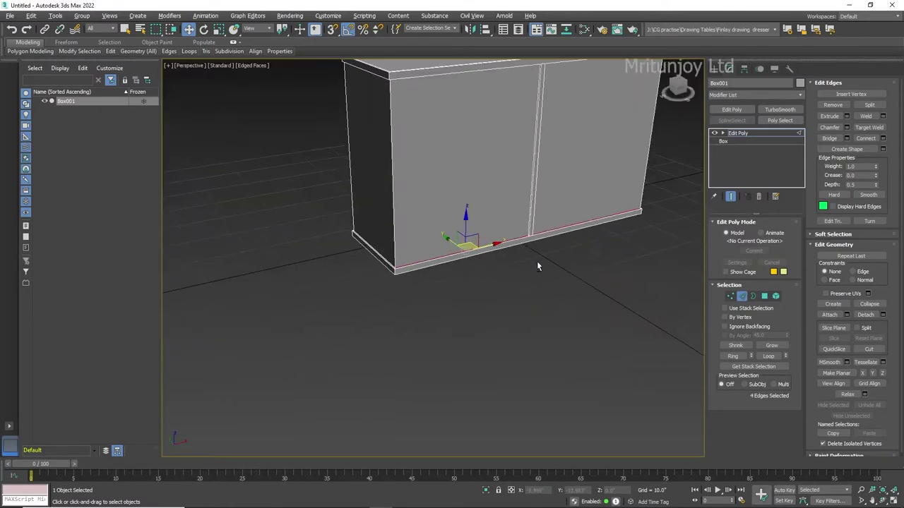
mouse_move(537, 261)
middle_mouse_down("alt")
mouse_move(372, 354)
mouse_move(418, 296)
middle_mouse_up("alt")
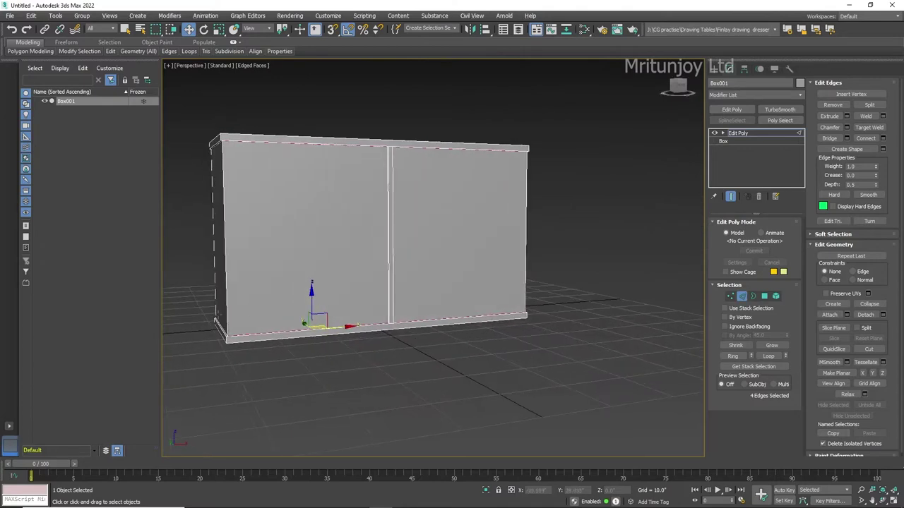
scroll(418, 297, "up", 3)
scroll(334, 280, "up", 2)
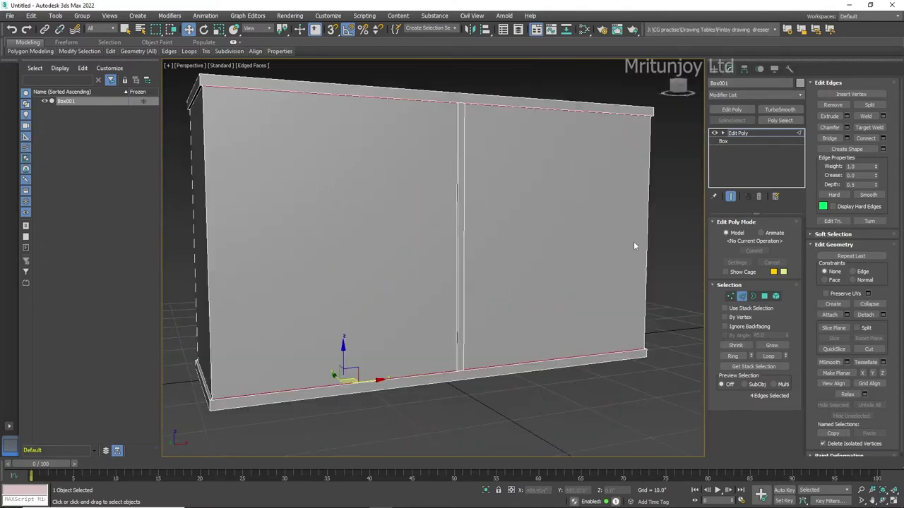
left_click(882, 137)
left_click(466, 304)
left_click(459, 325)
Step: Connect the outer and middle vertical edges with three horizontal edges
double_click(210, 287)
middle_click_drag(210, 288, 607, 321, "alt")
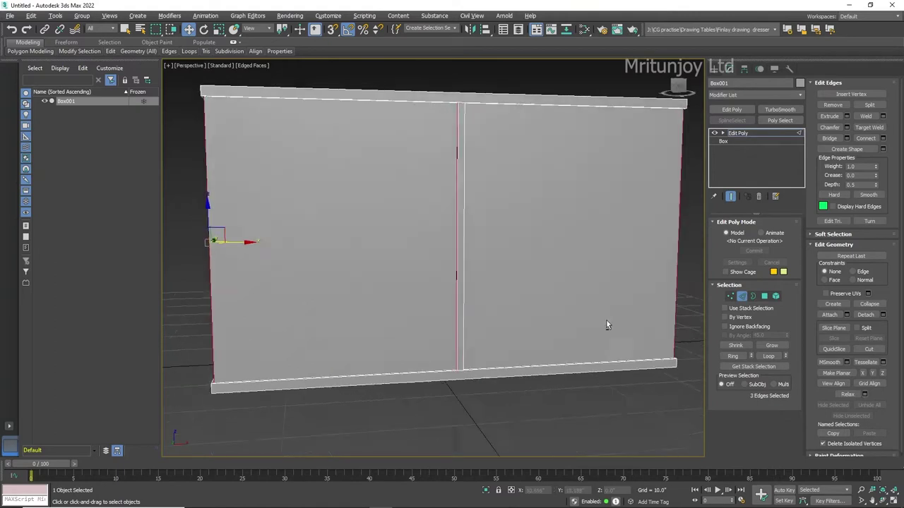
scroll(459, 251, "up", 3)
left_click(462, 249, "ctrl")
scroll(461, 249, "down", 3)
middle_click_drag(462, 248, 819, 233, "alt")
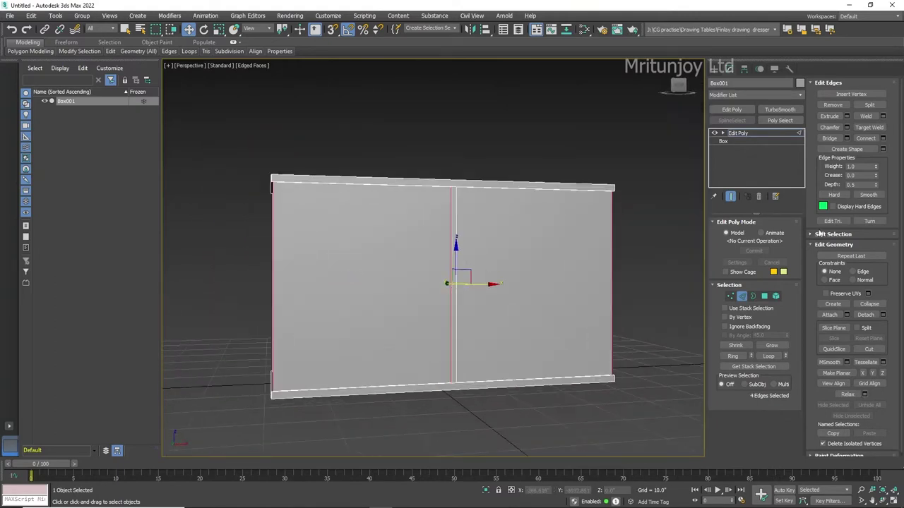
left_click(882, 139)
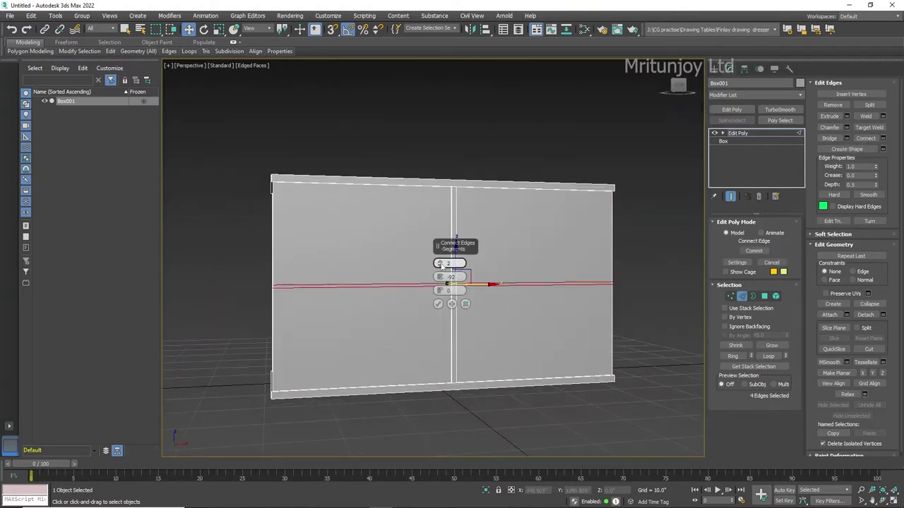
left_click_drag(439, 265, 440, 256)
left_click(458, 398)
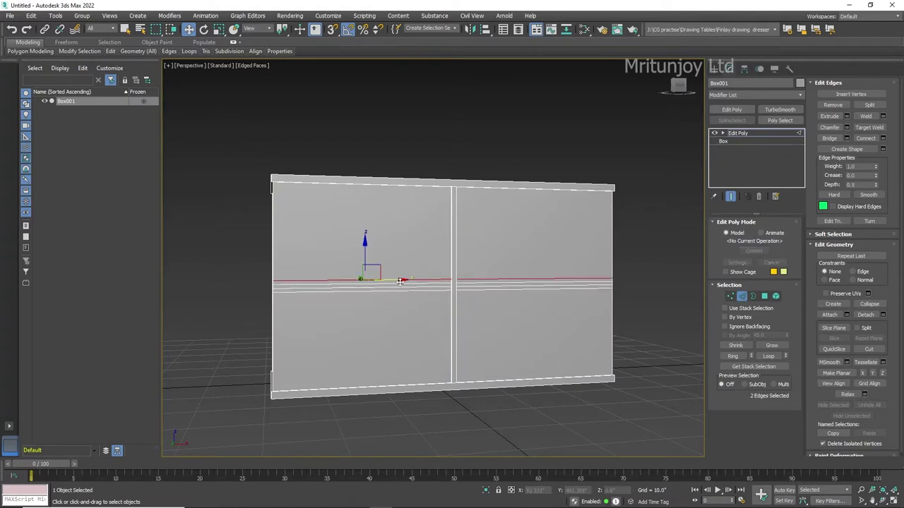
Step: Move the horizontal edges up and down to space three drawer rows, then deselect all edges
left_click_drag(364, 252, 365, 220)
left_click(361, 283)
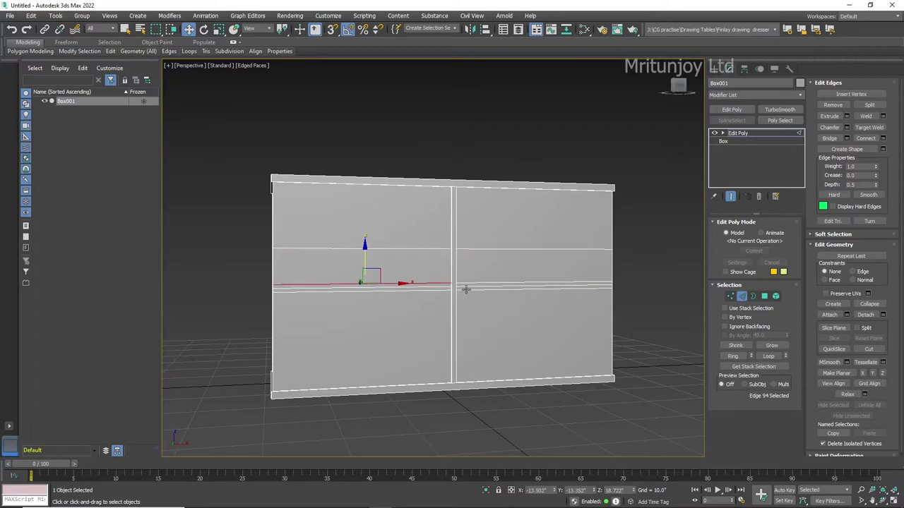
left_click_drag(366, 257, 367, 230)
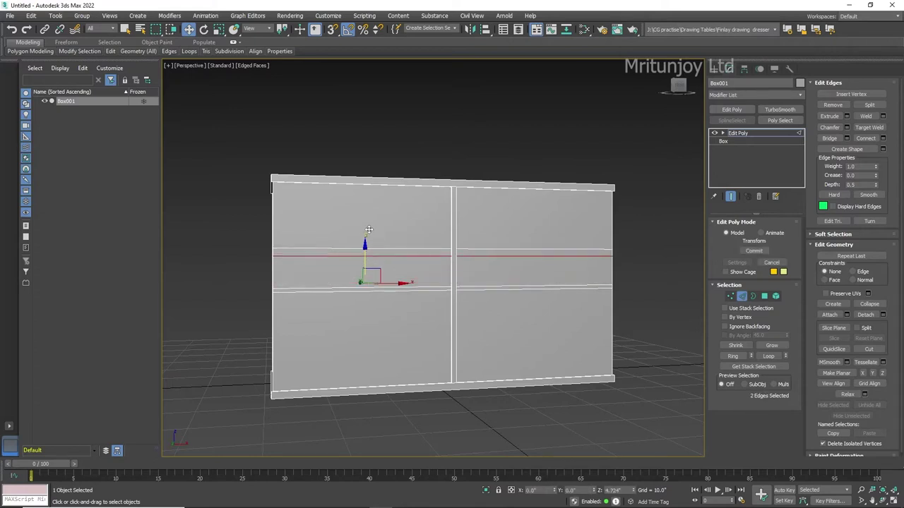
left_click(347, 287)
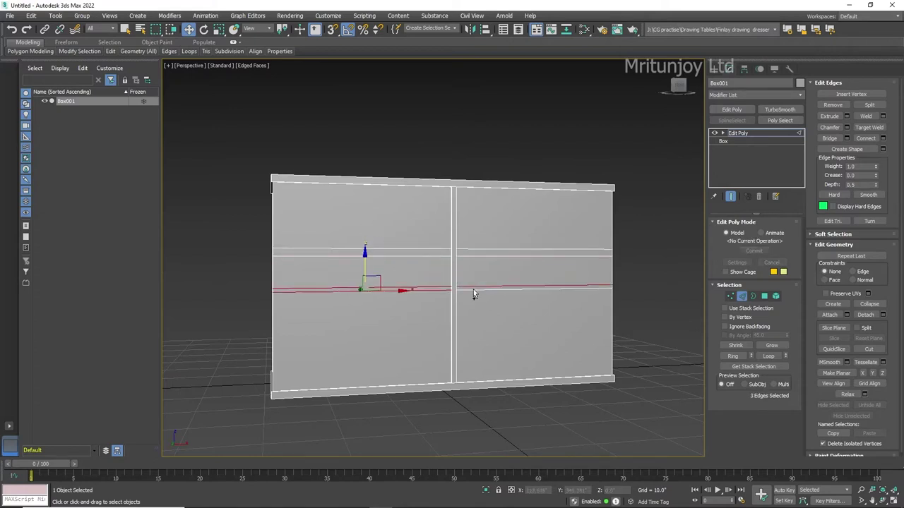
left_click_drag(365, 268, 367, 286)
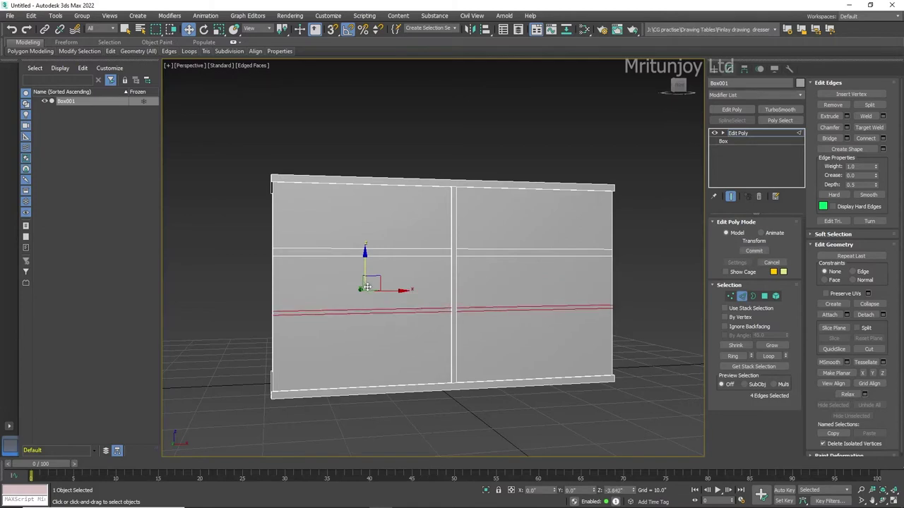
left_click(401, 326)
left_click(385, 313)
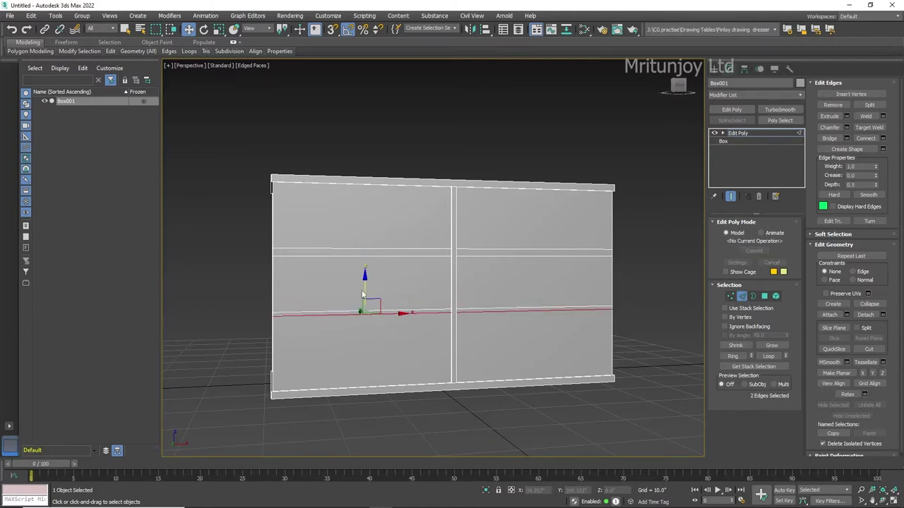
left_click_drag(362, 294, 364, 294)
left_click(482, 399)
scroll(482, 399, "down", 3)
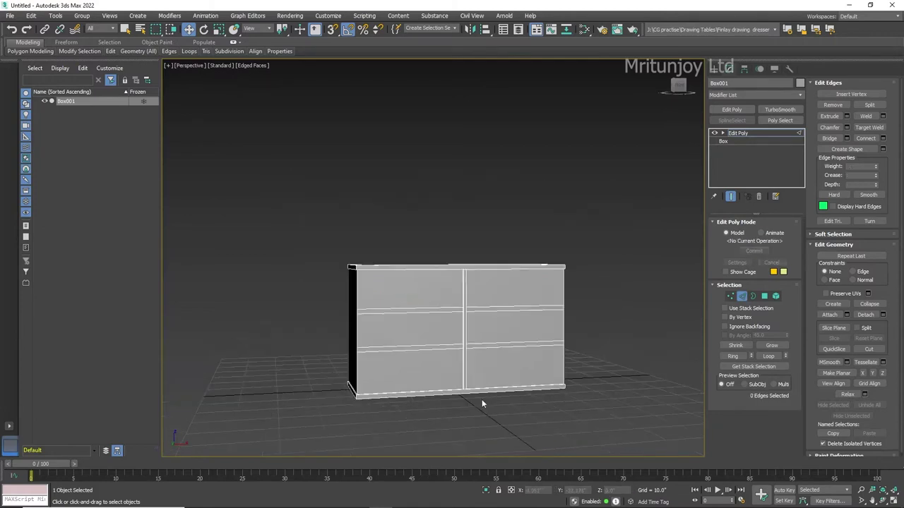
mouse_move(481, 399)
middle_mouse_down("alt")
mouse_move(443, 353)
mouse_move(528, 412)
middle_mouse_up("alt")
scroll(444, 353, "up", 3)
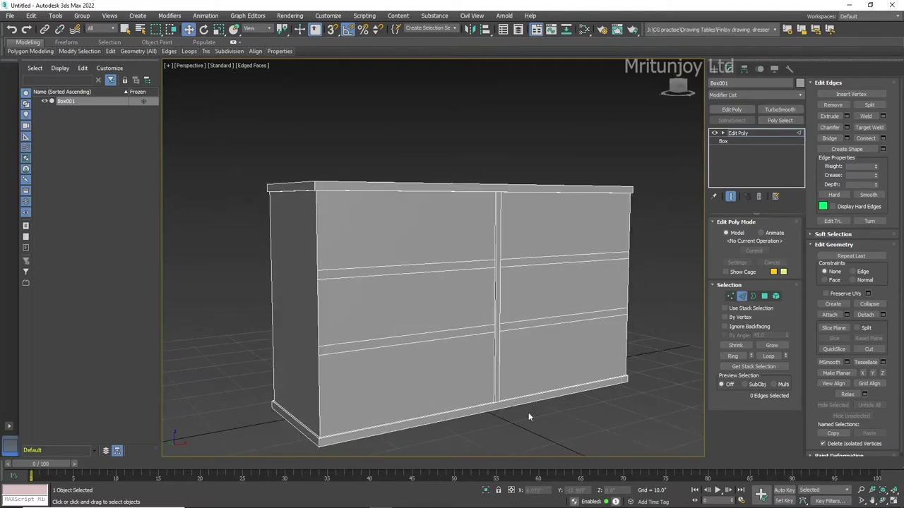
Step: In Polygon mode, select all six drawer-front faces
key("4")
left_click(487, 240)
left_click(565, 222, "ctrl")
left_click(406, 304, "ctrl")
left_click(565, 286, "ctrl")
left_click(462, 377, "ctrl")
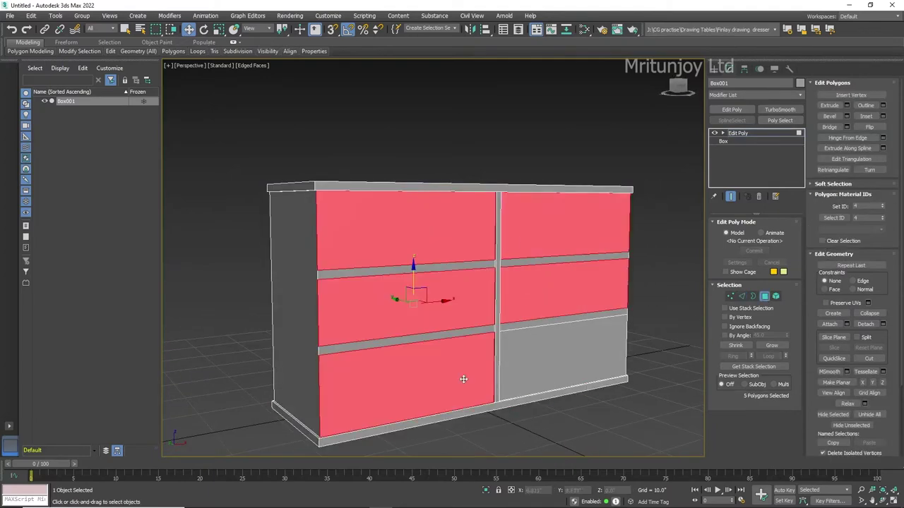
left_click(565, 353, "ctrl")
scroll(541, 410, "down", 3)
middle_click_drag(486, 418, 576, 358, "alt")
scroll(576, 358, "up", 3)
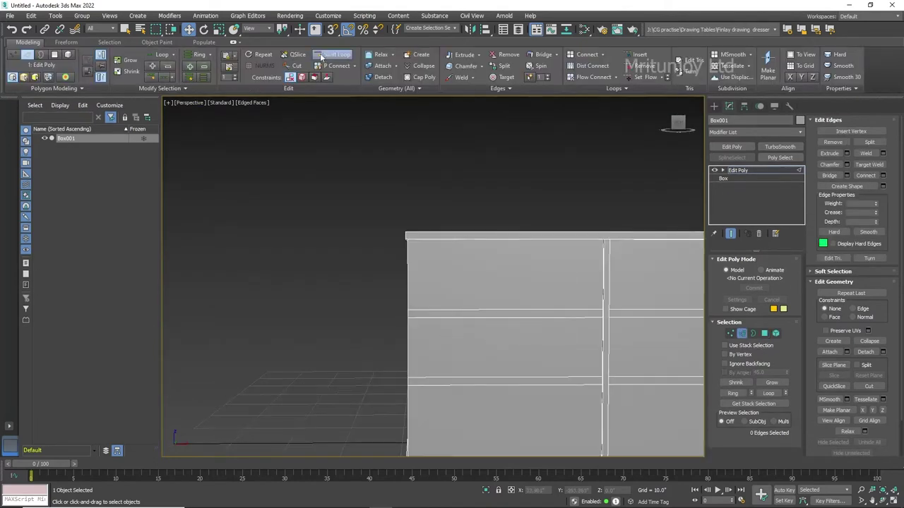
Step: Start the edge-loop insert tool and view the dresser from the front
left_click(320, 57)
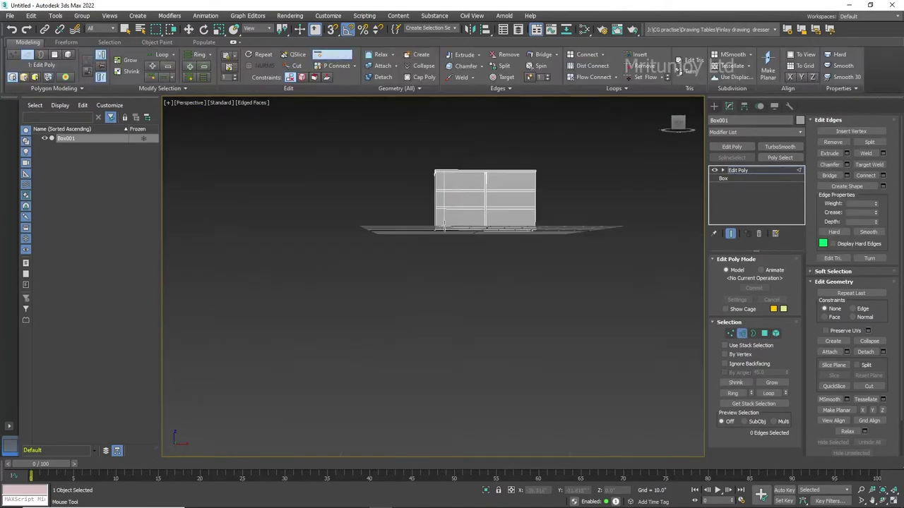
key("f")
scroll(377, 203, "up", 3)
scroll(376, 203, "down", 3)
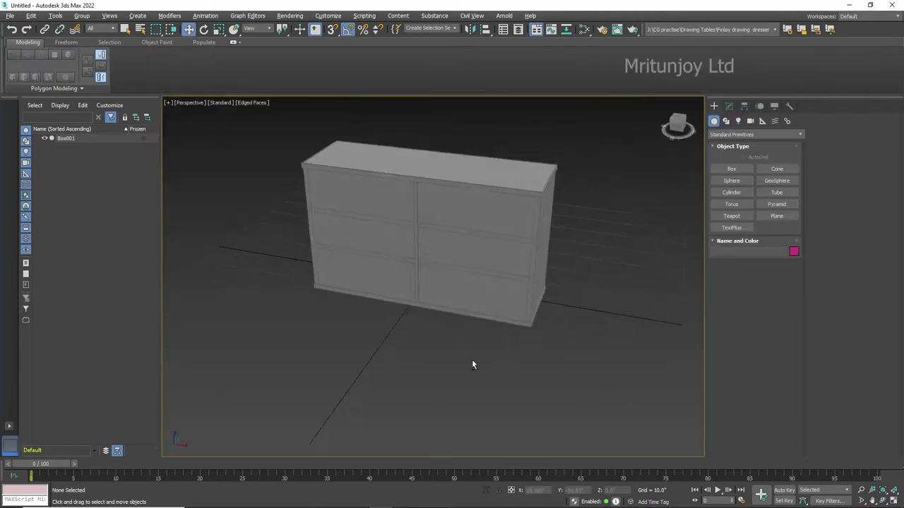
mouse_move(472, 361)
middle_mouse_down("alt")
mouse_move(501, 357)
mouse_move(505, 347)
middle_mouse_up("alt")
scroll(381, 214, "up", 5)
Step: Shift the left and right corner vertical edges slightly sideways along X
left_click(375, 215)
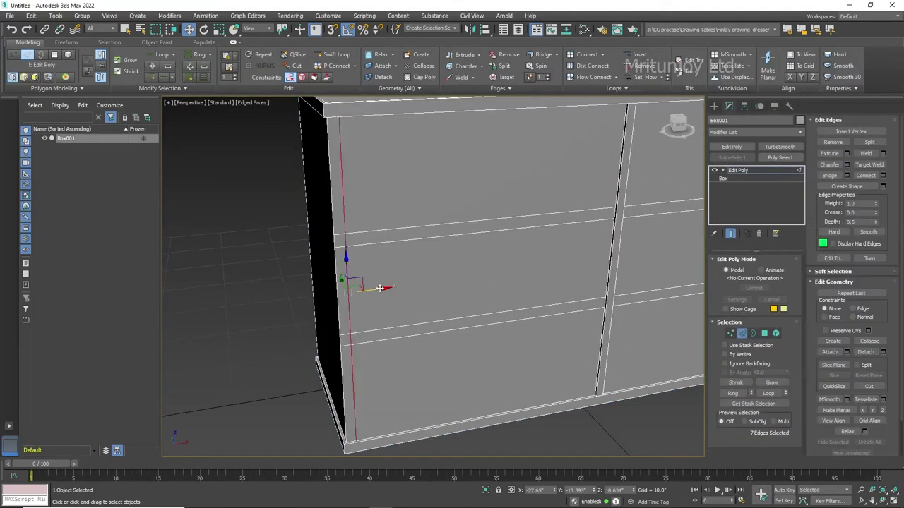
left_click_drag(380, 288, 380, 288)
scroll(378, 289, "down", 5)
key("ctrl+z")
scroll(637, 293, "up", 3)
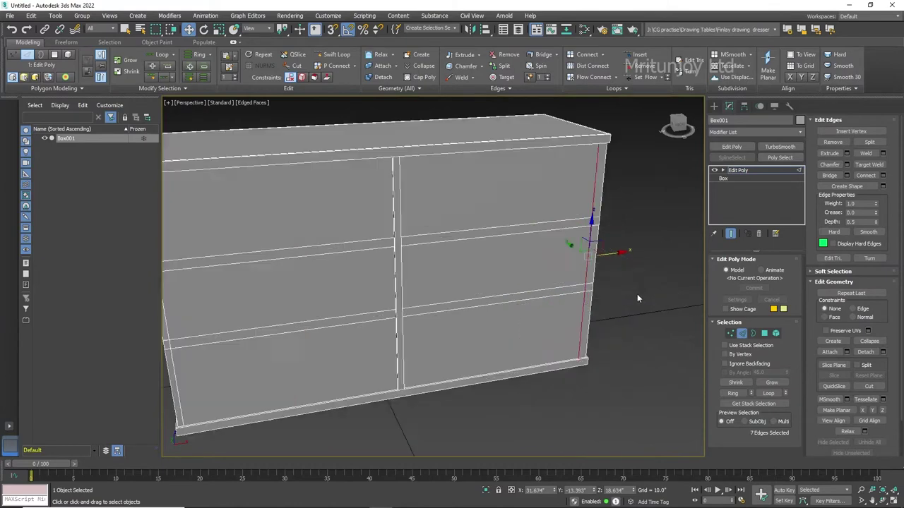
scroll(562, 285, "up", 3)
left_click_drag(580, 225, 587, 234)
scroll(587, 234, "down", 5)
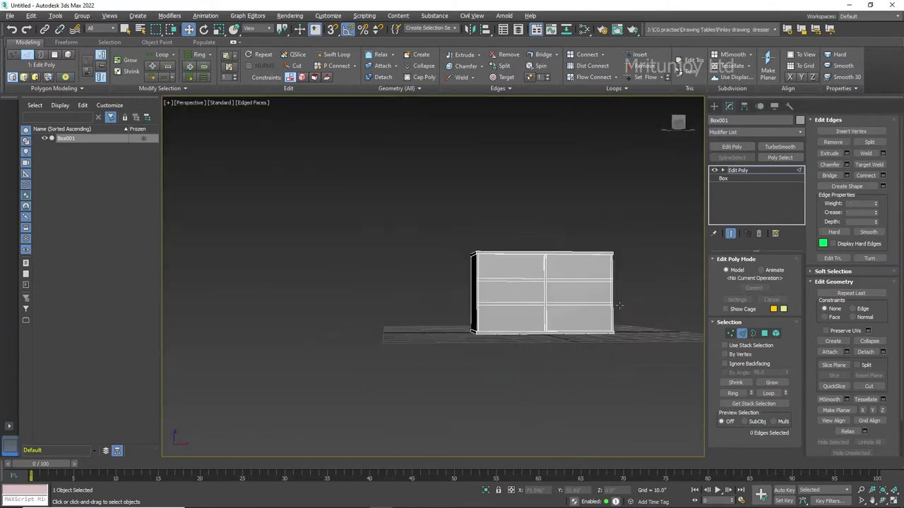
middle_click_drag(587, 234, 617, 308, "alt")
Step: Select the six drawer-front polygons in Polygon mode
scroll(618, 309, "up", 4)
left_click(764, 333)
left_click(410, 272)
left_click_drag(536, 262, 509, 313, "ctrl")
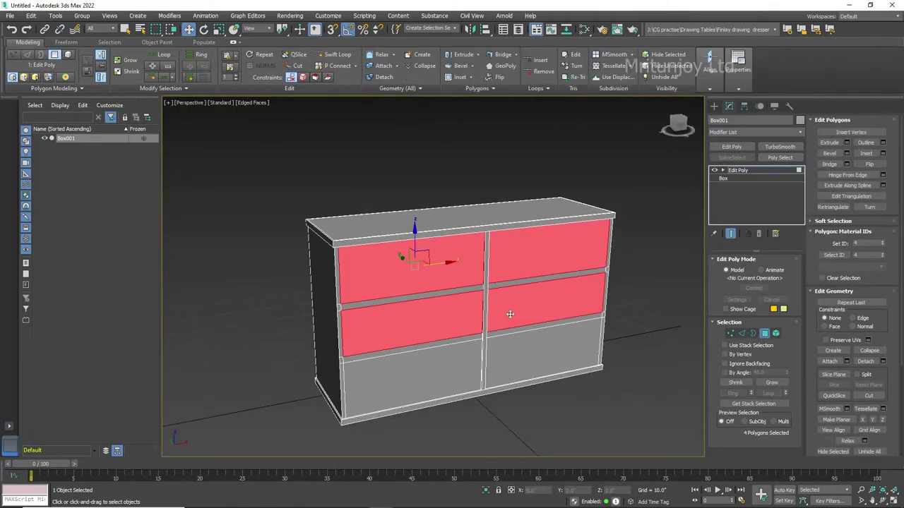
left_click_drag(410, 367, 521, 373, "ctrl")
middle_click_drag(520, 373, 494, 345, "alt")
scroll(494, 345, "up", 3)
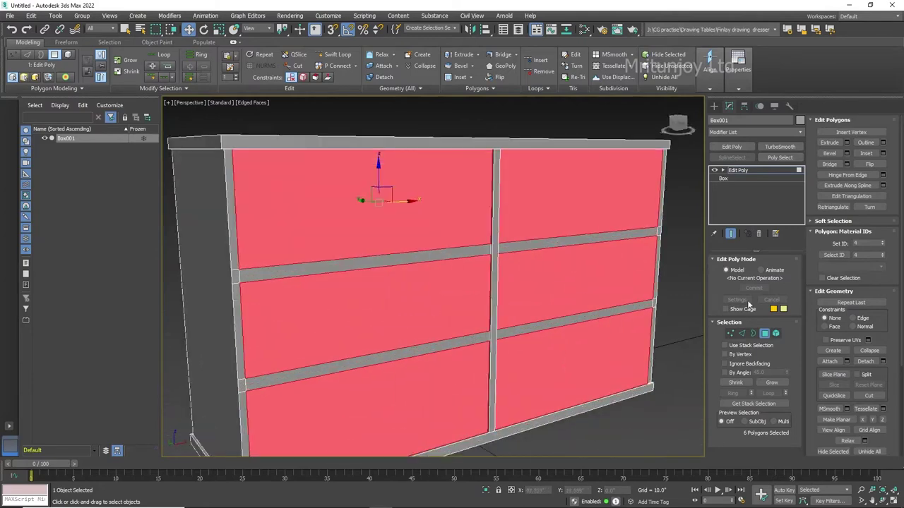
Step: Extrude the drawer fronts inward to -15.992" with see-through display on
left_click(847, 142)
left_click_drag(441, 302, 443, 329)
key("alt+x")
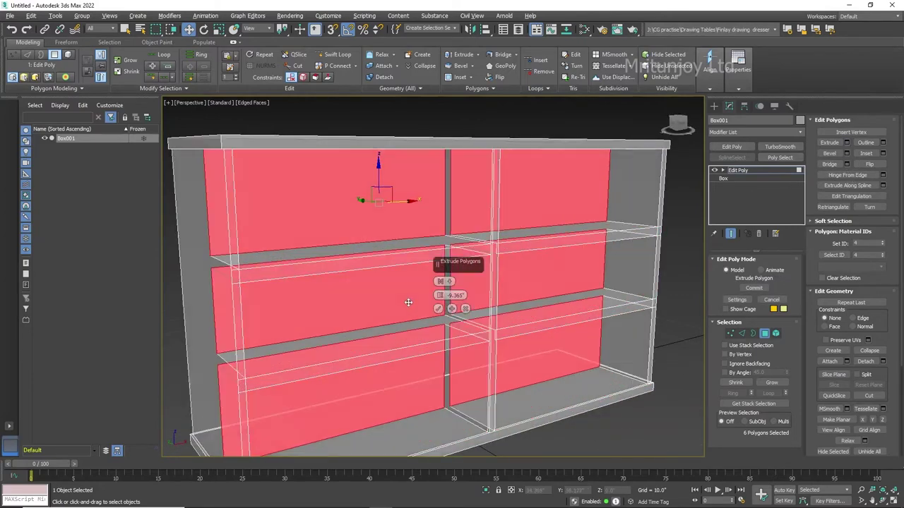
scroll(405, 305, "down", 5)
middle_click_drag(456, 315, 459, 317, "alt")
scroll(452, 311, "up", 5)
left_click_drag(440, 296, 442, 320)
left_click(439, 309)
Step: Detach the recessed faces as a separate object and delete it
scroll(443, 311, "down", 5)
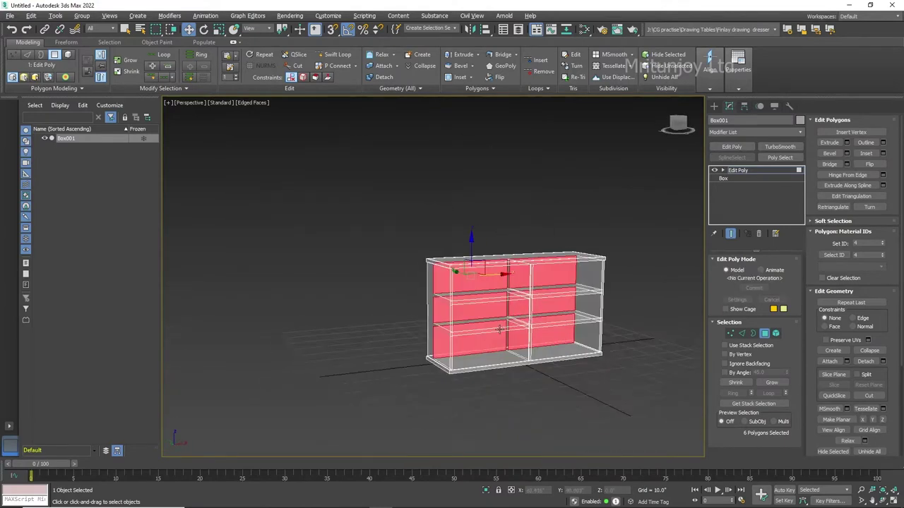
middle_click_drag(495, 304, 621, 304, "alt")
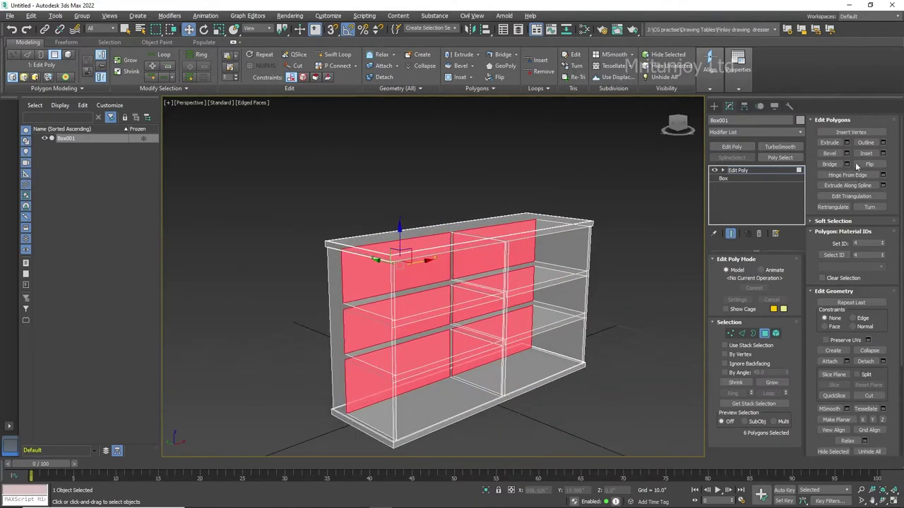
left_click(874, 363)
left_click(599, 300)
left_click(715, 104)
left_click(460, 288)
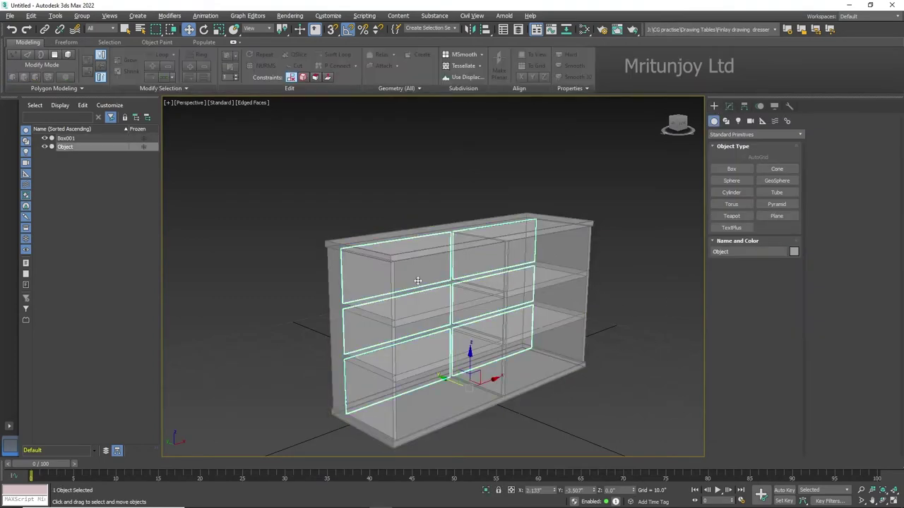
key("Delete")
mouse_move(527, 351)
middle_mouse_down("alt")
mouse_move(544, 357)
mouse_move(526, 381)
middle_mouse_up("alt")
left_click(550, 357)
left_click(563, 379)
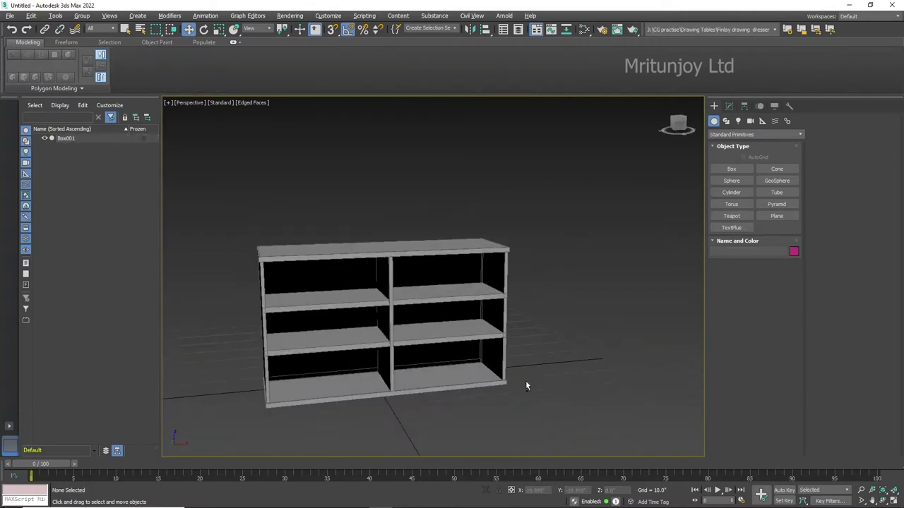
key("alt+w")
Step: Draw a box with Height 1.0 over the top-left opening in Front view
left_click(519, 204)
key("alt+w")
left_click(732, 170)
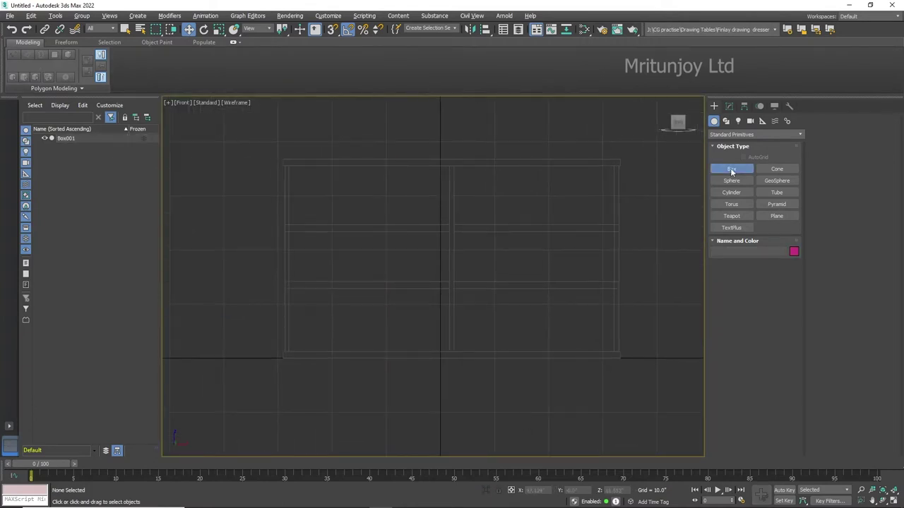
scroll(404, 194, "up", 2)
scroll(367, 177, "up", 1)
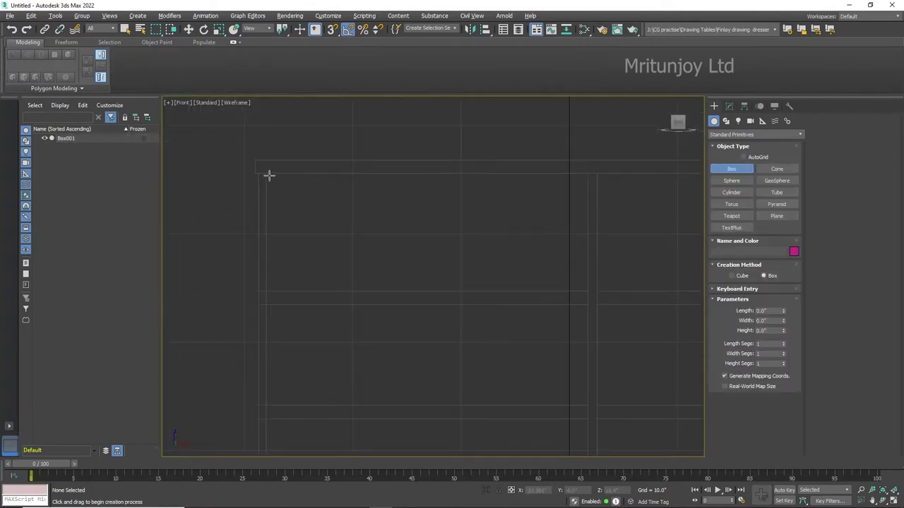
mouse_move(268, 176)
left_mouse_down()
mouse_move(480, 274)
mouse_move(578, 288)
left_mouse_up()
left_click(581, 277)
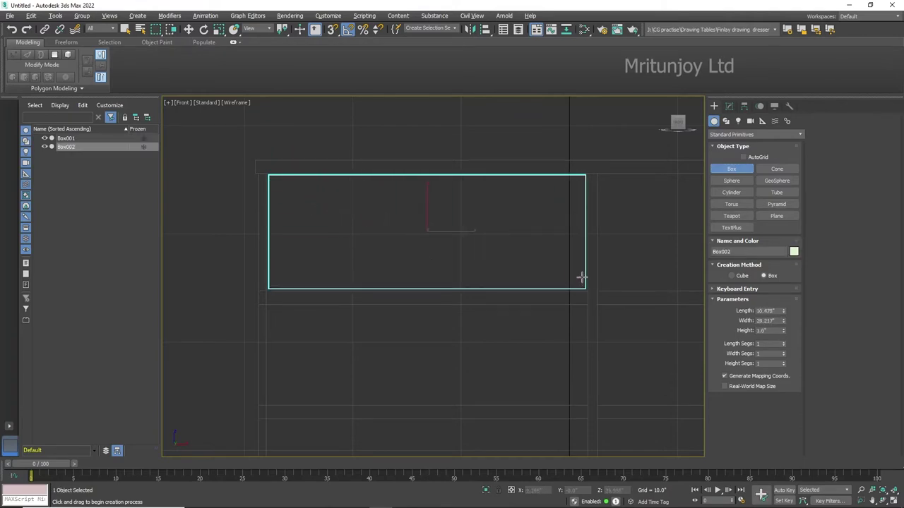
key("p")
Step: Move the new panel forward to the cabinet front in Left view
key("w")
key("l")
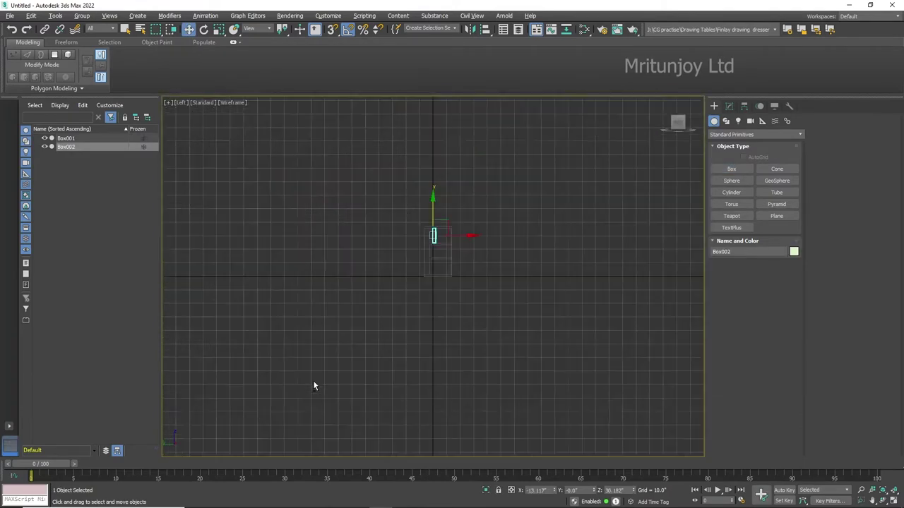
scroll(431, 241, "up", 2)
left_click_drag(431, 241, 520, 268)
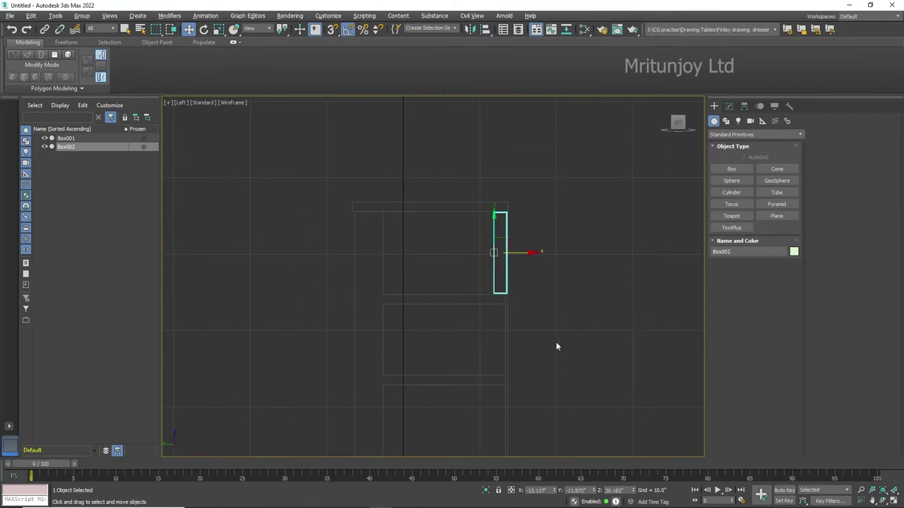
left_click(394, 363)
key("p")
middle_click_drag(393, 363, 424, 339, "alt")
scroll(424, 296, "up", 3)
Step: Add an Edit Poly modifier to the Box002 panel
left_click(438, 297)
left_click(729, 106)
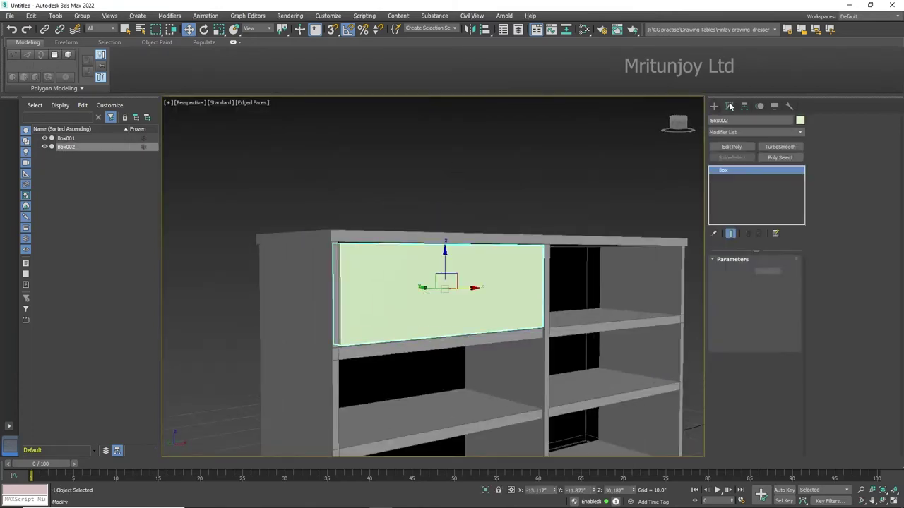
left_click(732, 147)
key("alt+w")
key("alt+w")
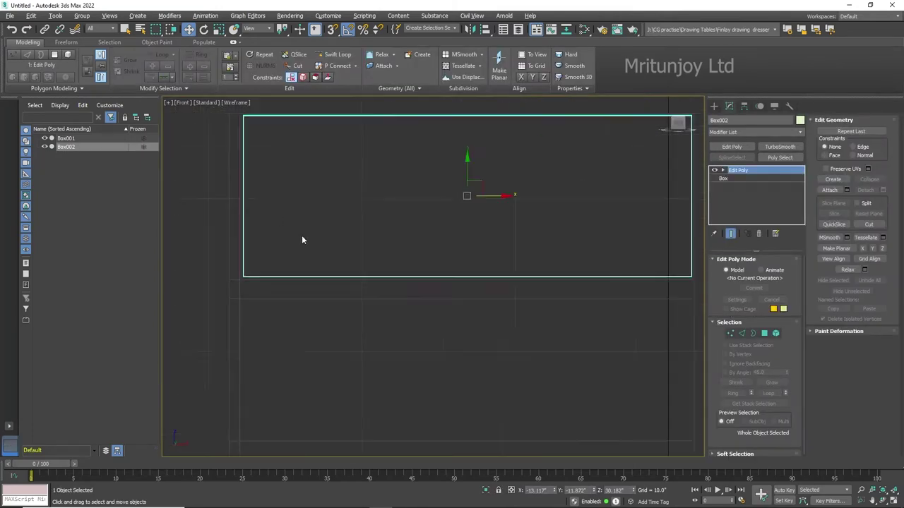
Step: In Vertex mode, move the panel's left-edge vertices to align with the opening
key("1")
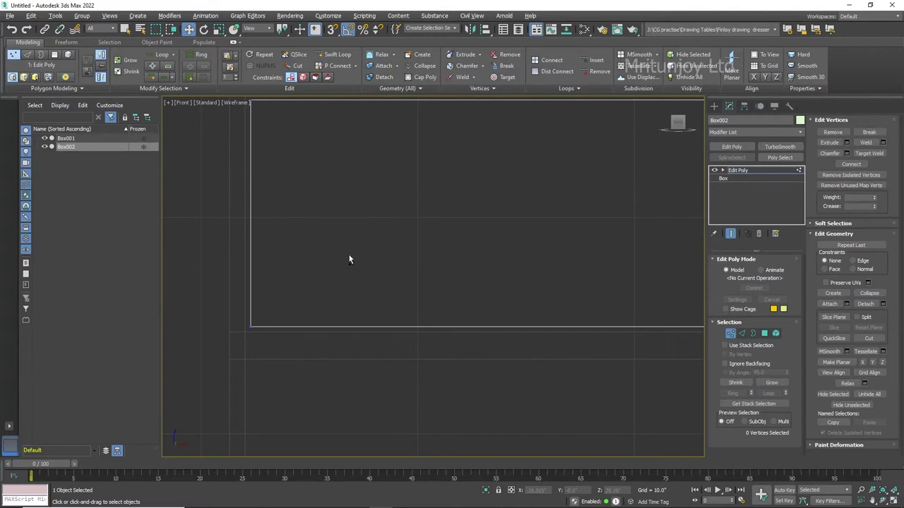
scroll(351, 267, "up", 2)
left_click_drag(281, 204, 293, 373)
middle_click_drag(293, 370, 294, 323)
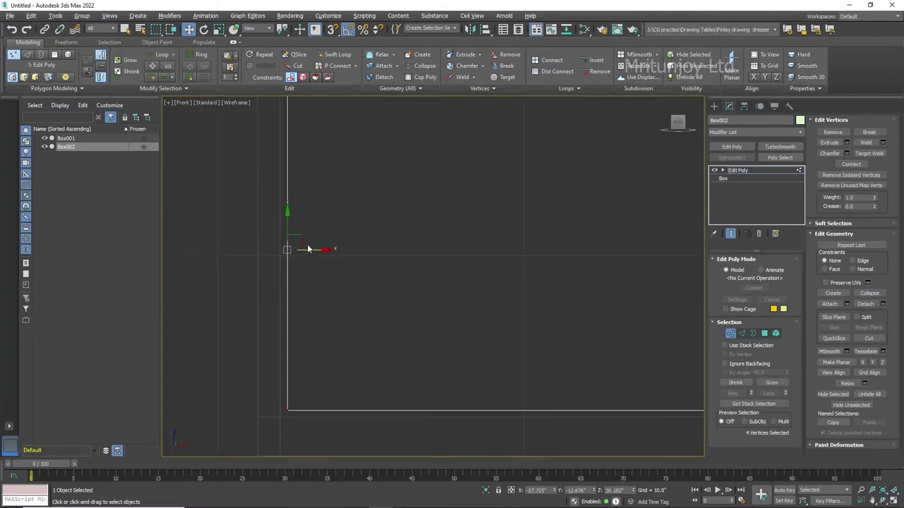
scroll(308, 249, "down", 1)
left_click_drag(353, 285, 353, 285)
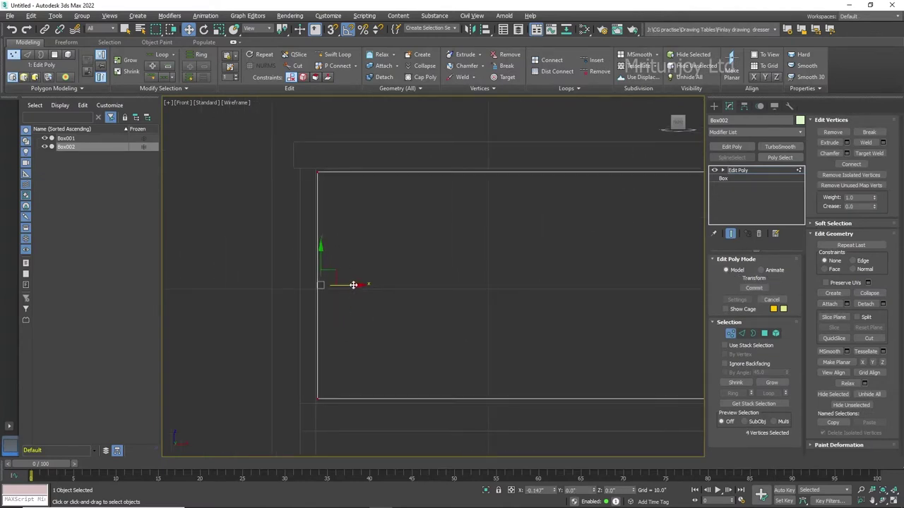
scroll(354, 285, "down", 2)
Step: Move the panel's bottom-edge vertices to align with the opening's bottom
middle_click_drag(389, 313, 453, 372)
scroll(424, 305, "up", 5)
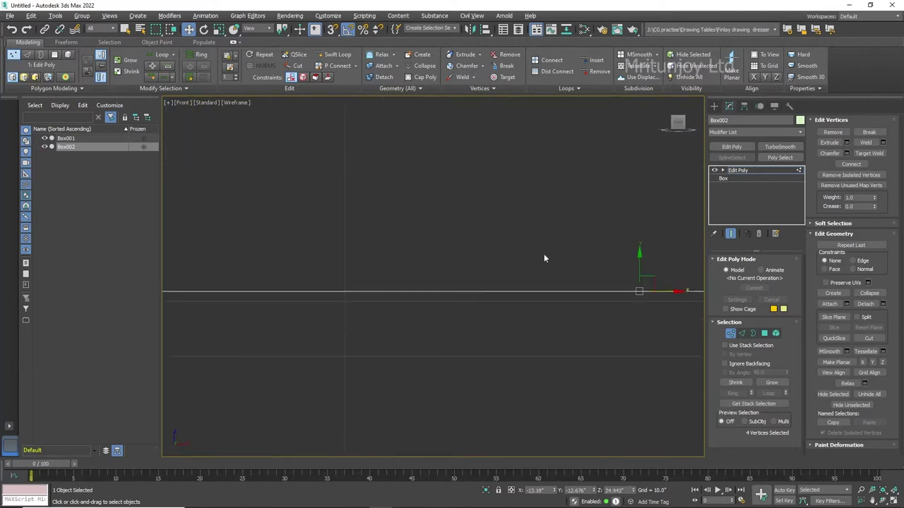
scroll(590, 394, "down", 5)
middle_click_drag(539, 272, 444, 272)
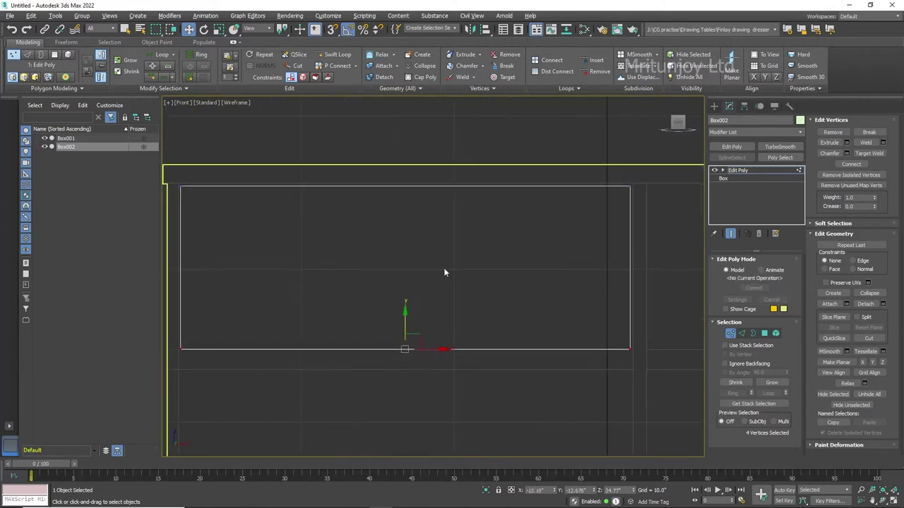
scroll(559, 212, "up", 5)
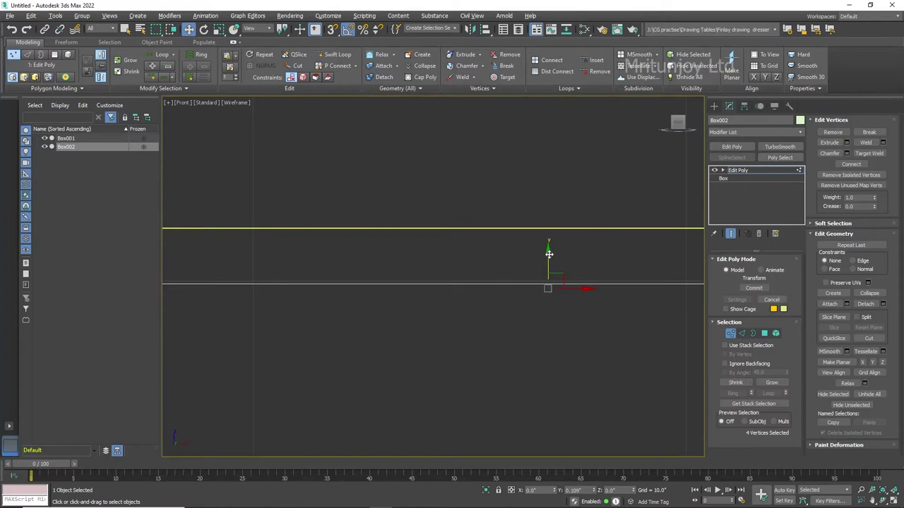
scroll(665, 356, "down", 5)
middle_click_drag(666, 356, 554, 238)
scroll(572, 380, "up", 3)
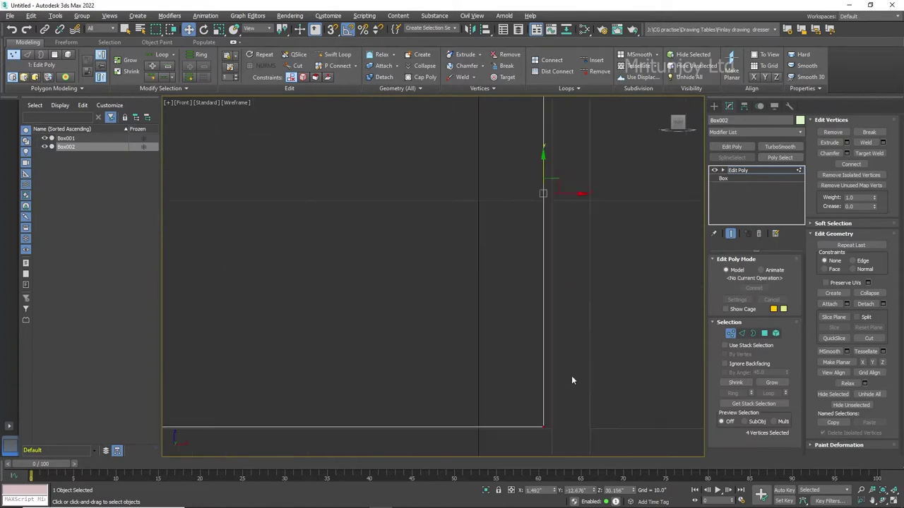
scroll(618, 330, "down", 3)
Step: Clear the vertex selection and frame the cabinet from a higher perspective angle
left_click(617, 330)
key("p")
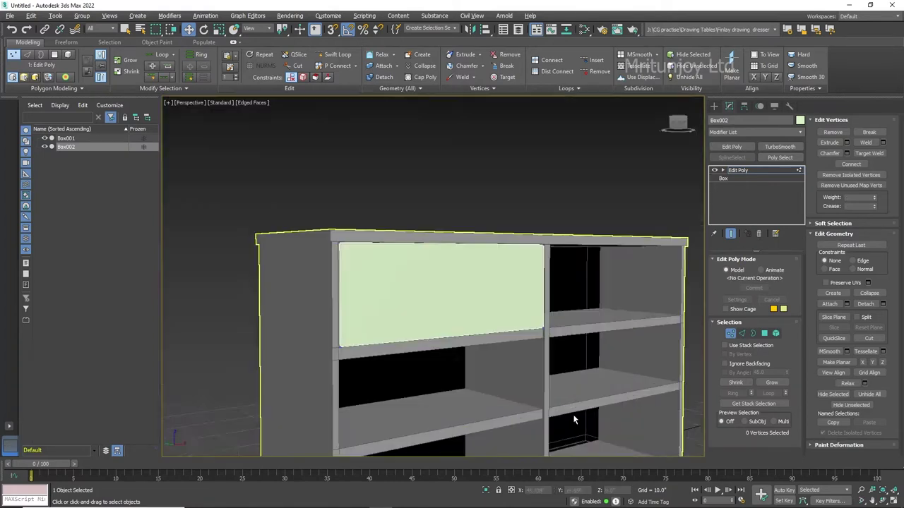
scroll(558, 403, "down", 2)
middle_click_drag(543, 399, 555, 384, "alt")
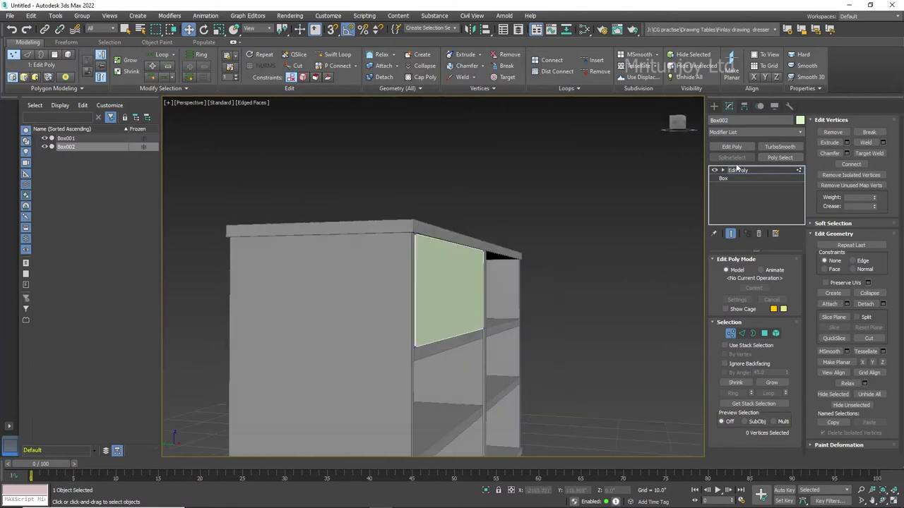
key("alt+w")
key("alt+w")
key("alt+w")
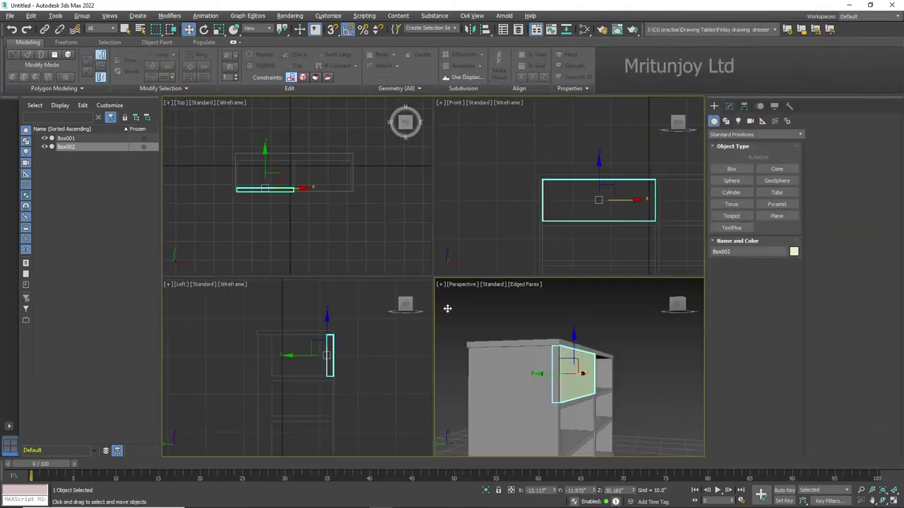
key("alt+w")
key("z")
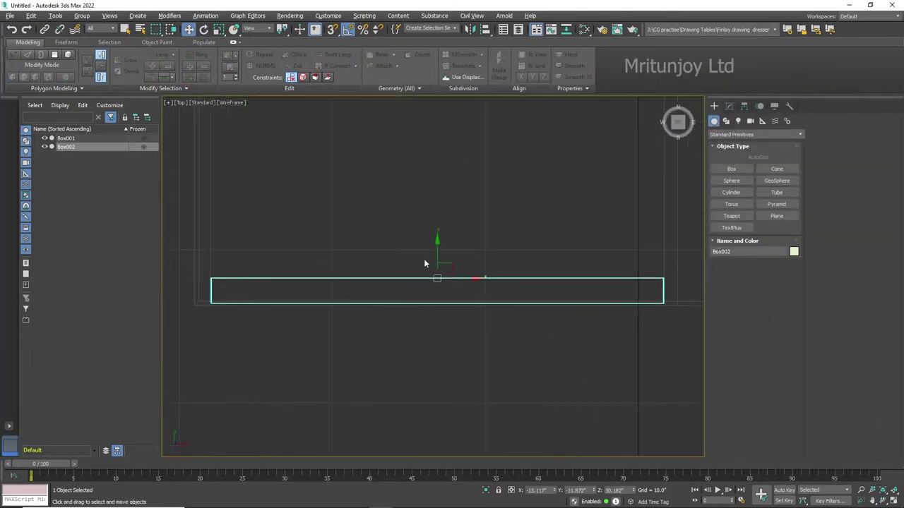
left_click(501, 346)
scroll(599, 367, "down", 3)
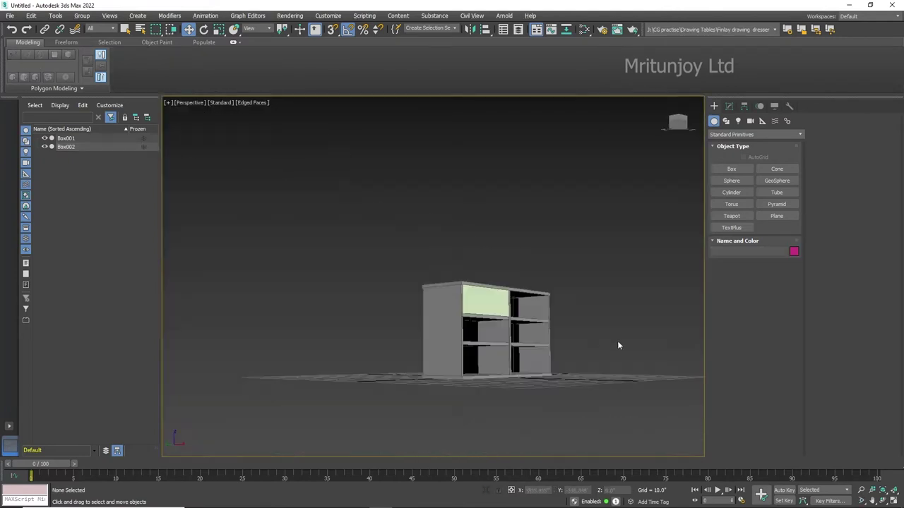
scroll(526, 385, "down", 2)
scroll(529, 398, "up", 4)
middle_click_drag(529, 397, 494, 318, "alt")
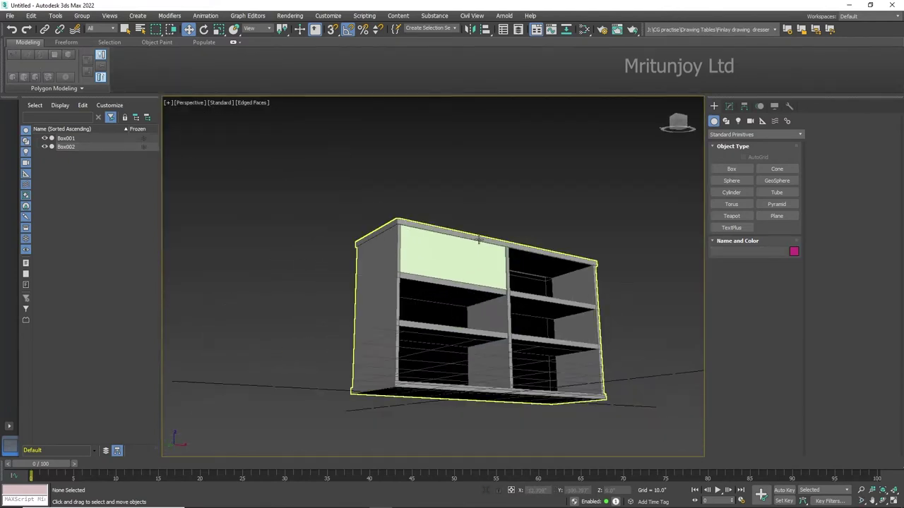
Step: Change Box002's object colour from light green to white
left_click(451, 265)
left_click(793, 251)
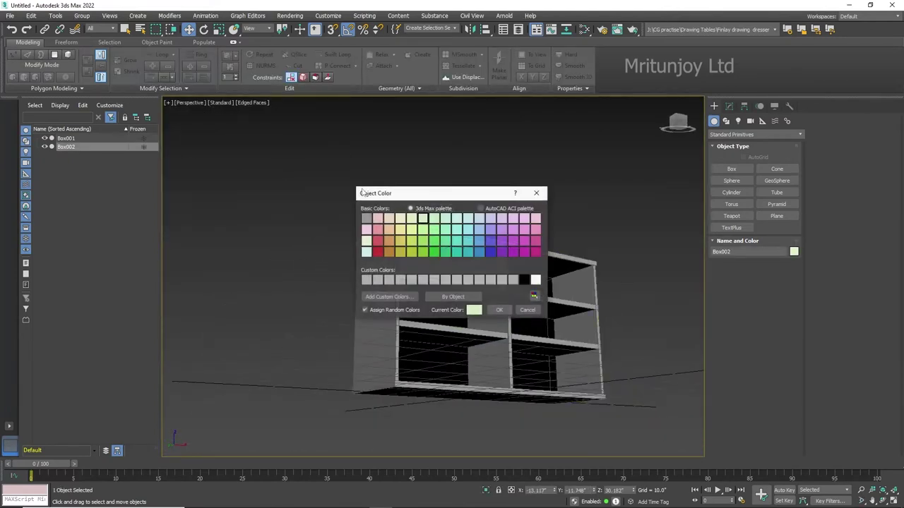
left_click(500, 310)
middle_click_drag(615, 293, 567, 284, "alt")
scroll(567, 284, "down", 3)
scroll(574, 266, "up", 3)
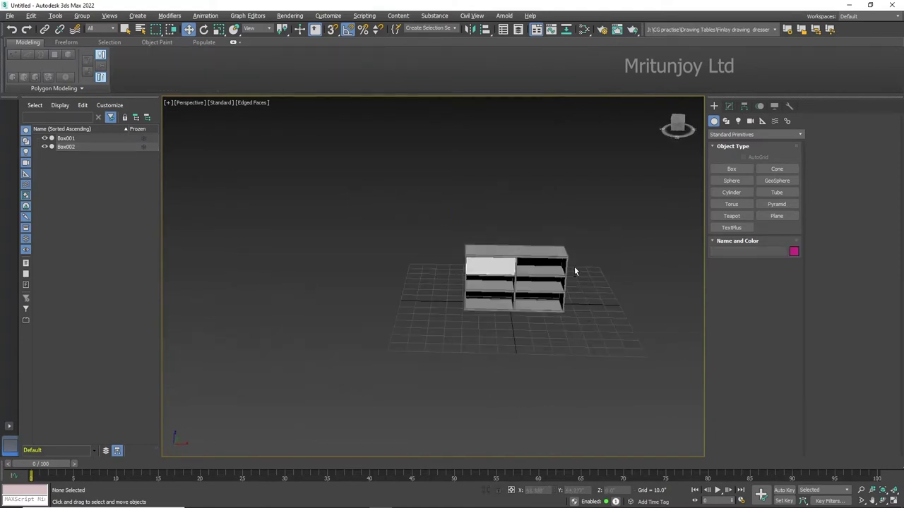
key("z")
key("alt+w")
Step: Draw a small sphere, Sphere001, on the upper-left drawer front in the Front view
key("f")
key("alt+w")
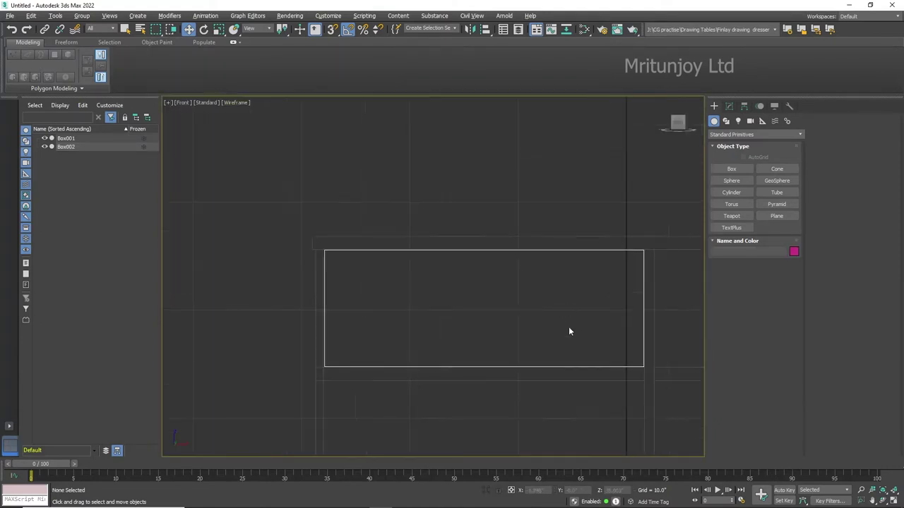
middle_click_drag(570, 331, 569, 233)
left_click(732, 181)
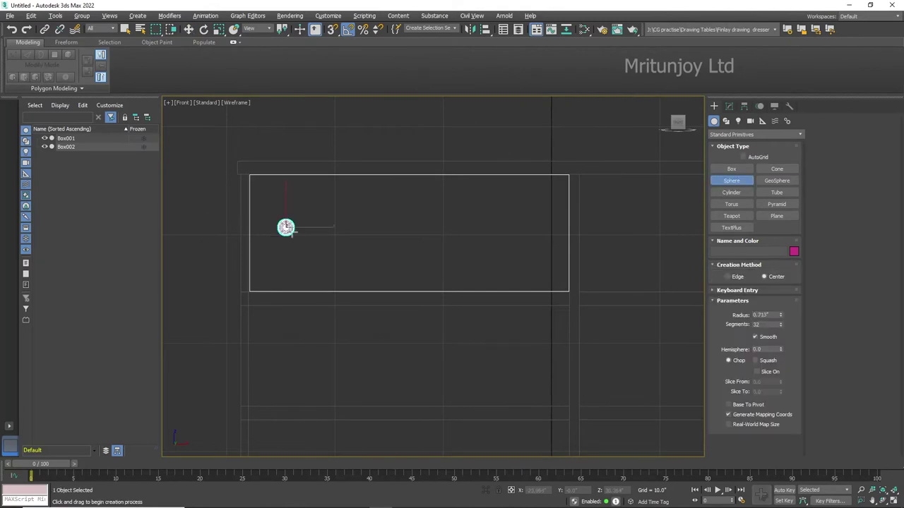
left_click_drag(285, 227, 312, 230)
key("w")
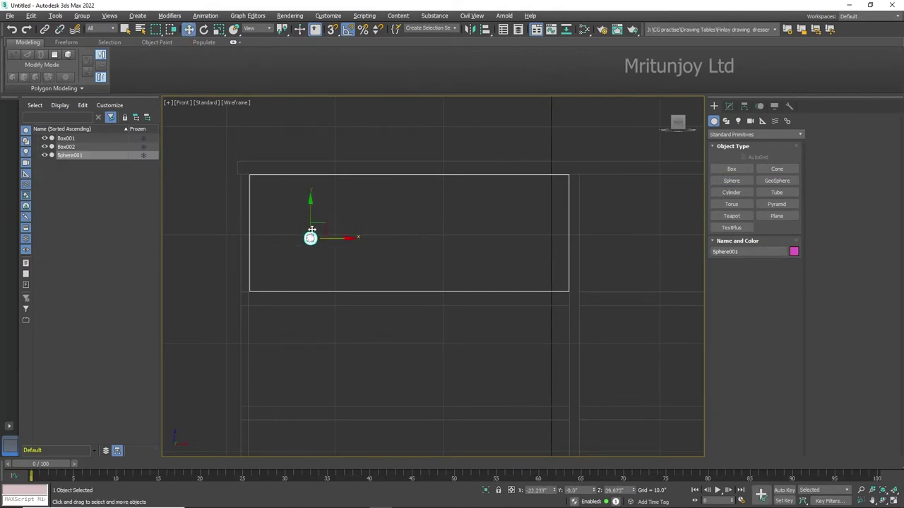
Step: In the maximized Left view, scale the sphere into a narrow flattened oval
key("alt+w")
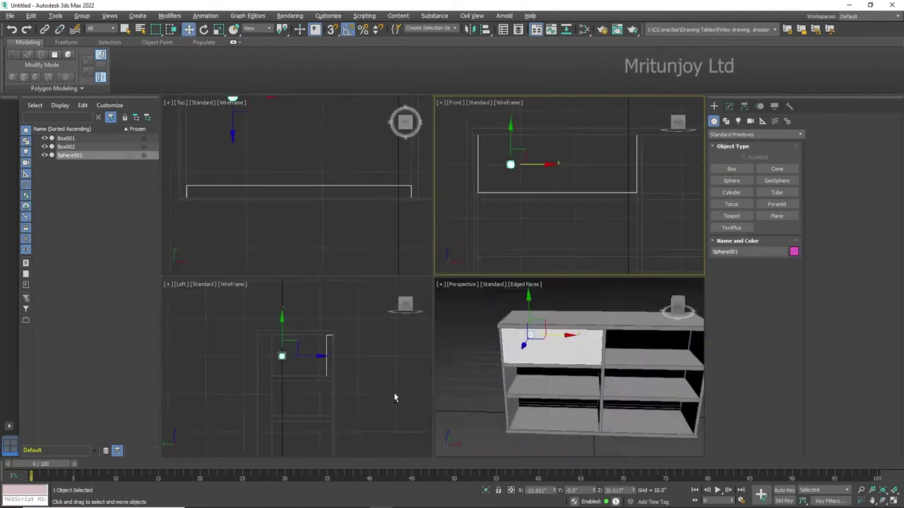
right_click(393, 393)
key("alt+w")
key("z")
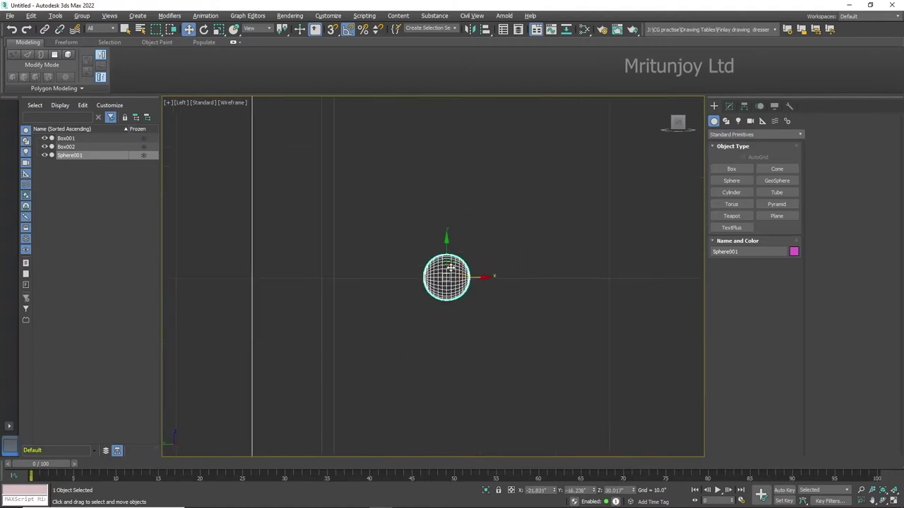
key("r")
left_click_drag(483, 276, 439, 278)
key("w")
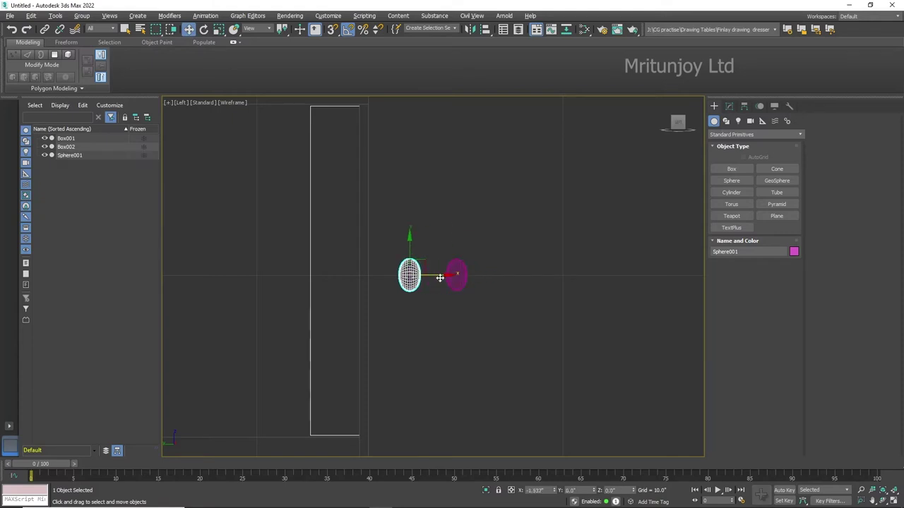
Step: Clone the sphere as Sphere002 and scale the copy narrower
left_click(452, 297)
scroll(413, 277, "up", 3)
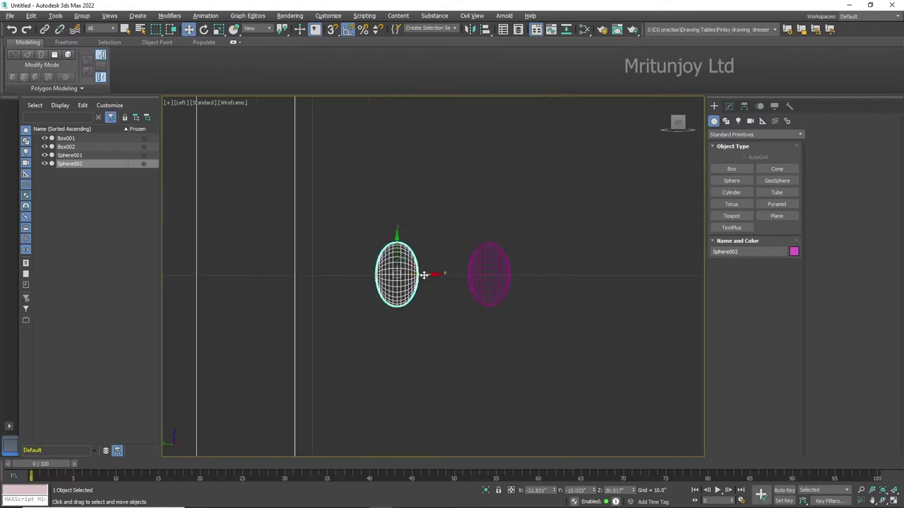
scroll(413, 277, "down", 3)
scroll(413, 277, "up", 2)
key("r")
left_click_drag(403, 269, 427, 298)
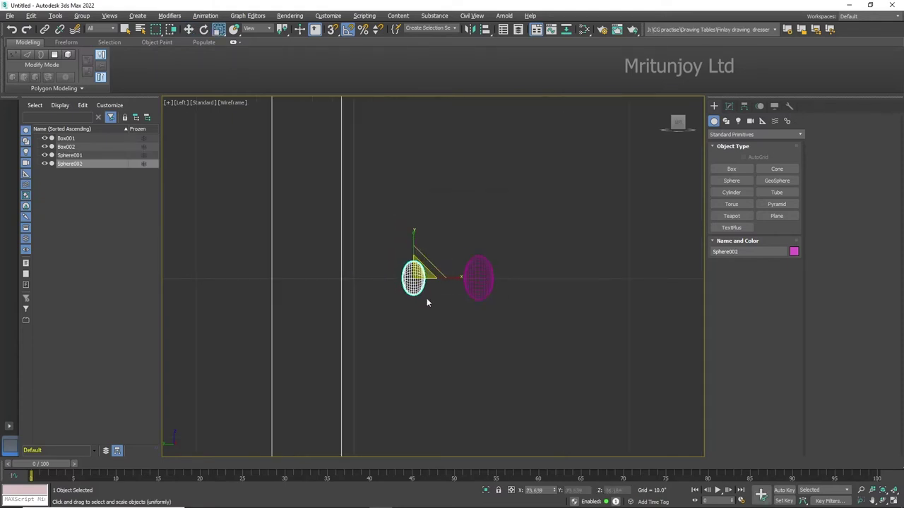
left_click(431, 303)
left_click(413, 279)
Step: Add Edit Poly to Sphere002 and delete half its vertices, leaving a half-dome
left_click(729, 107)
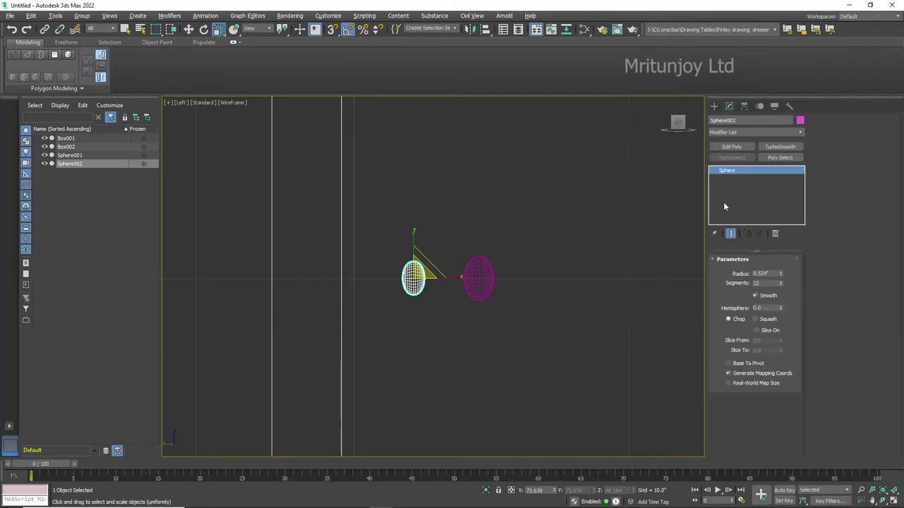
left_click(727, 146)
scroll(443, 282, "up", 4)
key("1")
left_click_drag(355, 215, 382, 344)
key("Delete")
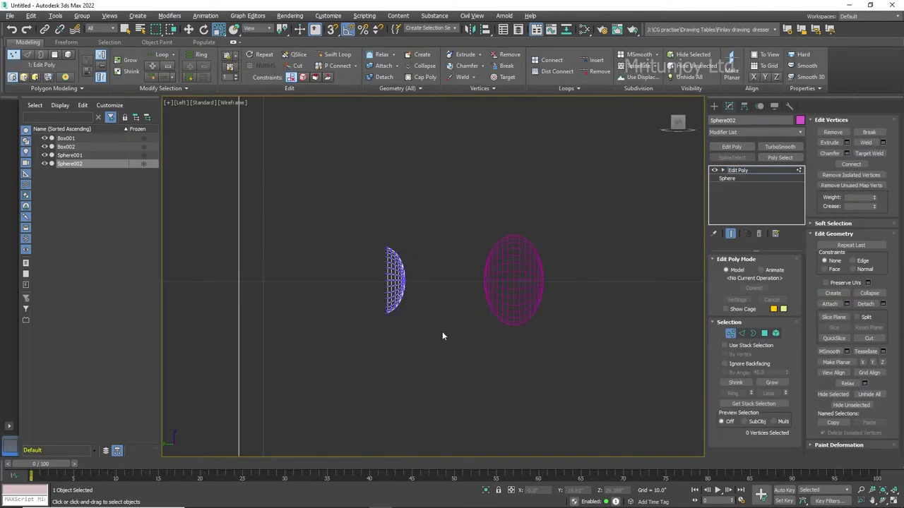
Step: Draw a Rectangle001 spline bridging the half-dome and the oval sphere
left_click(713, 106)
left_click(726, 121)
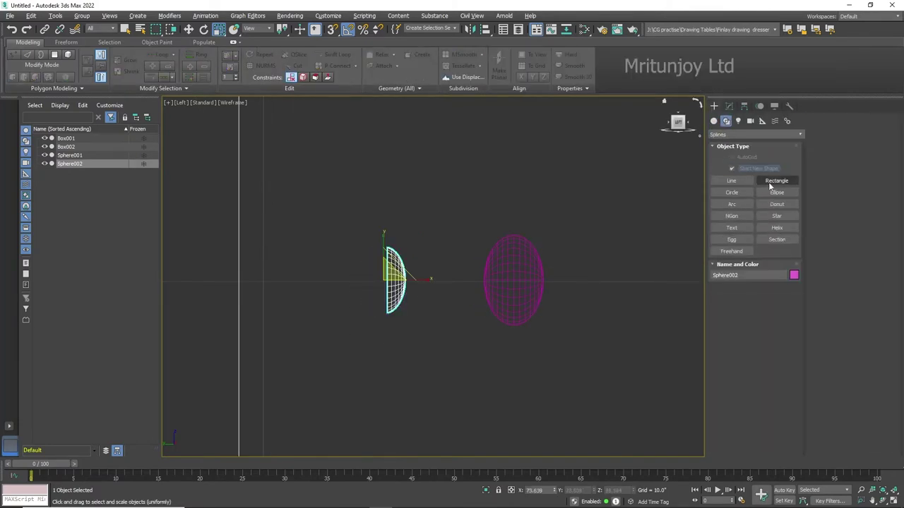
left_click(777, 181)
left_click_drag(484, 287, 400, 269)
left_click(189, 31)
left_click(641, 307)
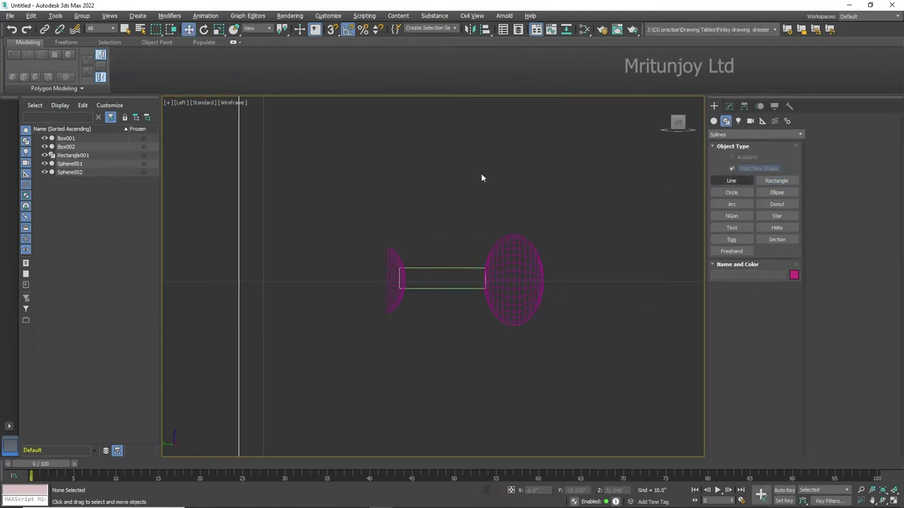
Step: With snaps on, trace Line001 along the half-dome, rectangle top and sphere outline
key("s")
left_click(542, 279)
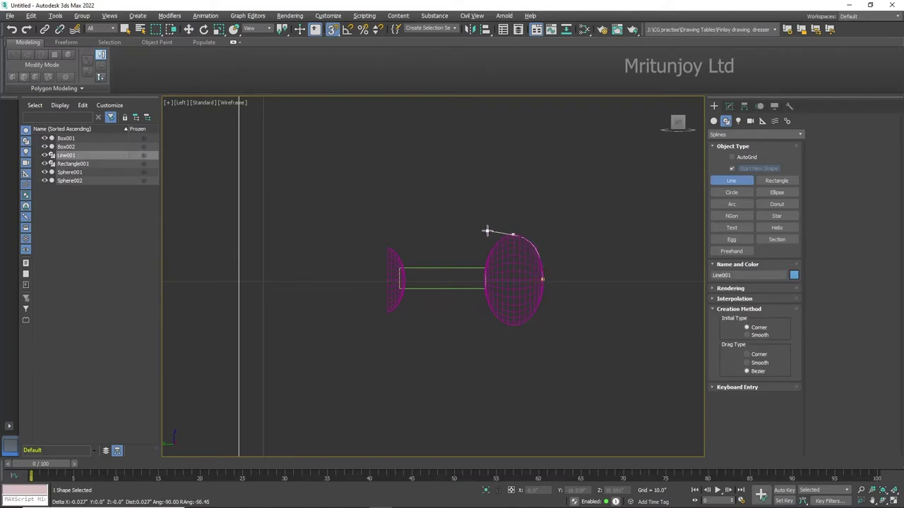
scroll(505, 245, "up", 2)
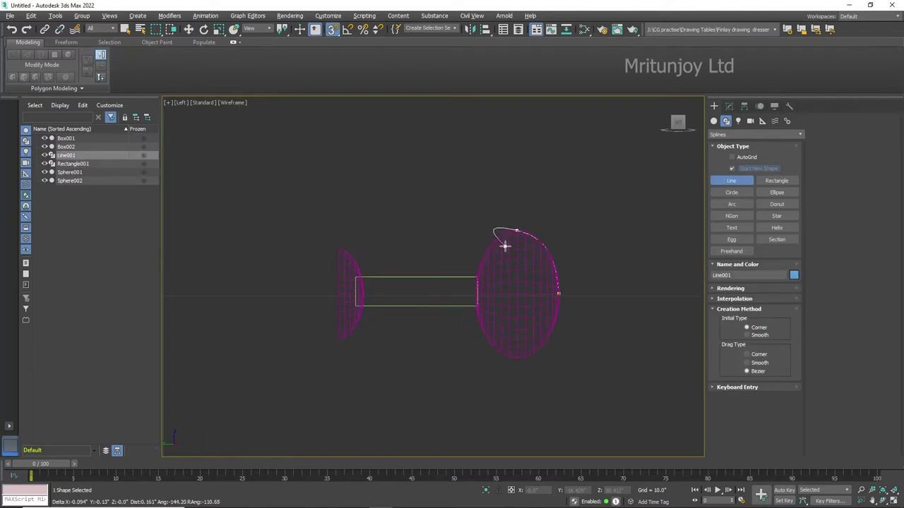
left_click(559, 291)
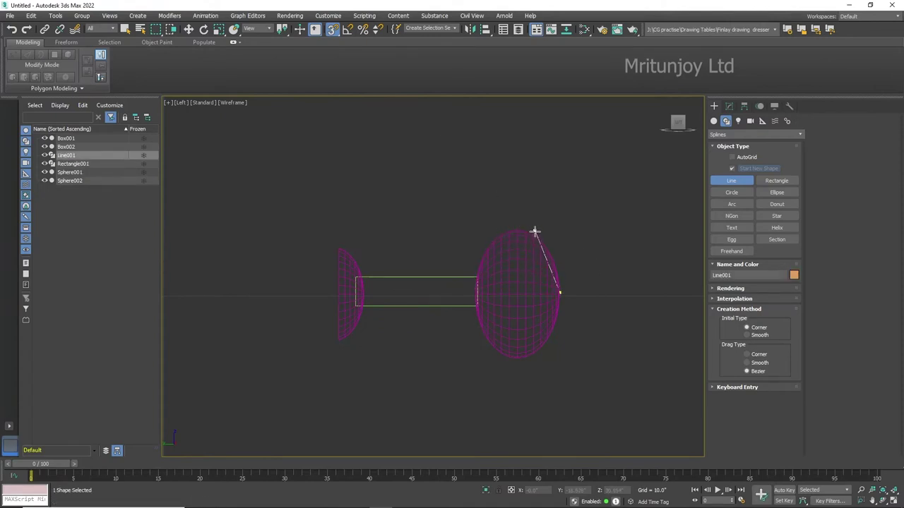
left_click(559, 290)
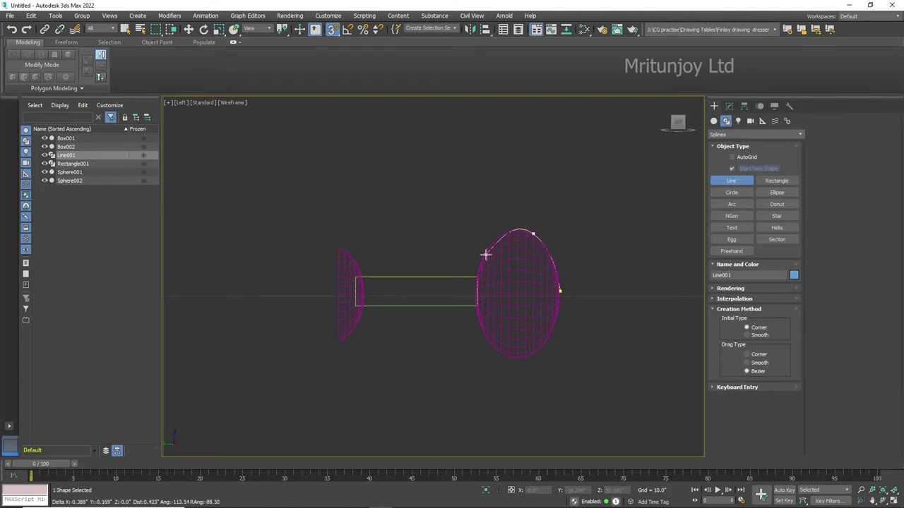
right_click(559, 238)
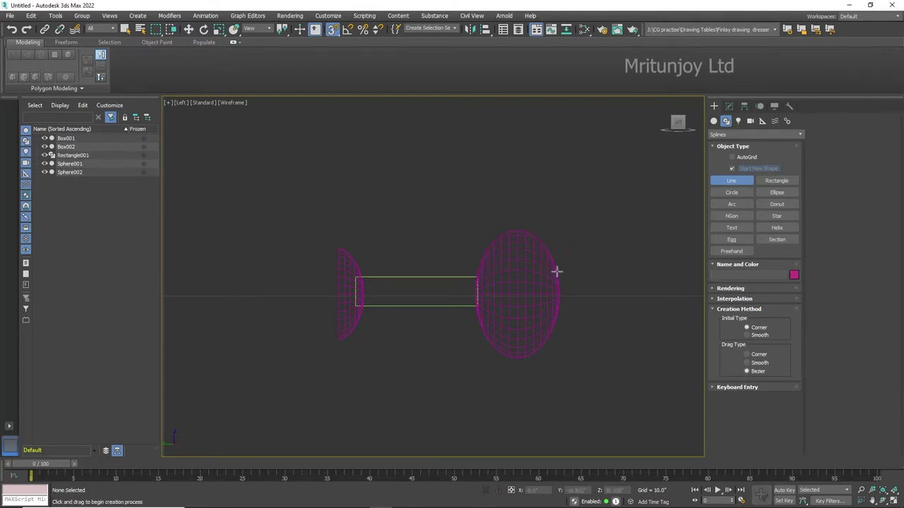
left_click(558, 291)
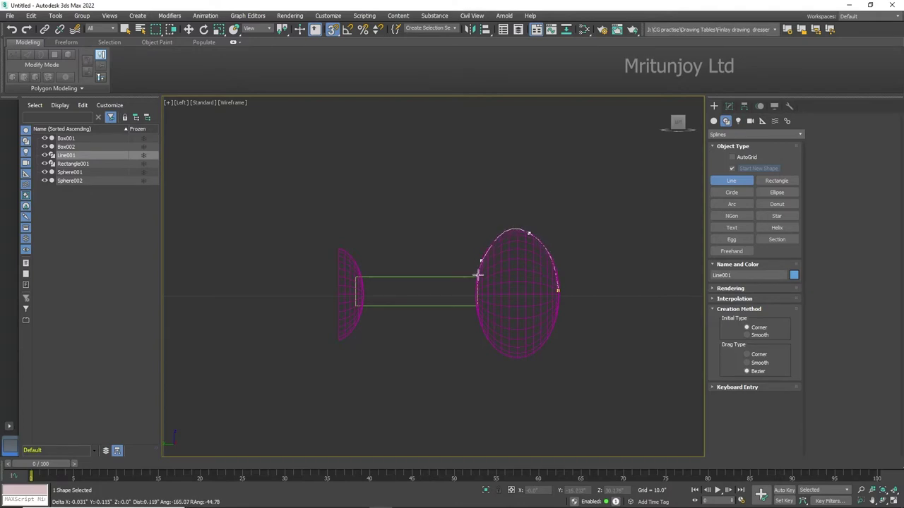
scroll(362, 275, "up", 3)
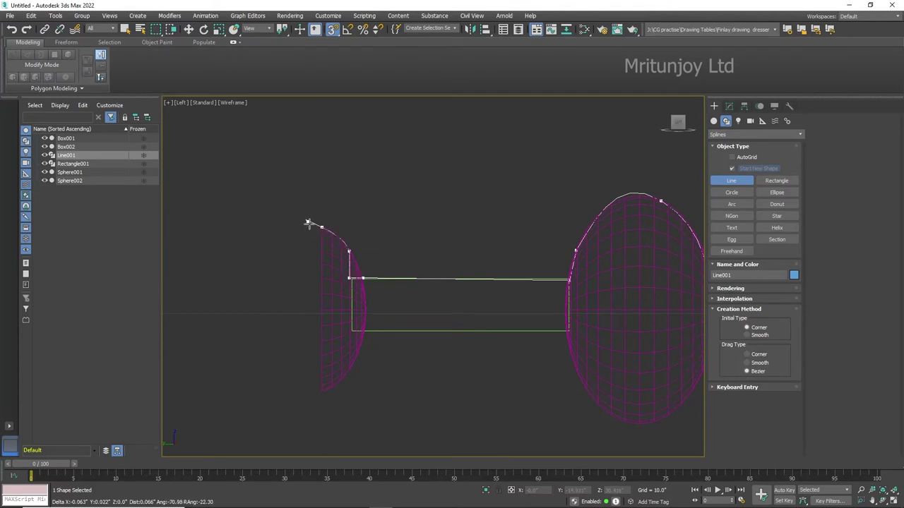
key("BackSpace")
key("BackSpace")
key("BackSpace")
scroll(438, 240, "down", 2)
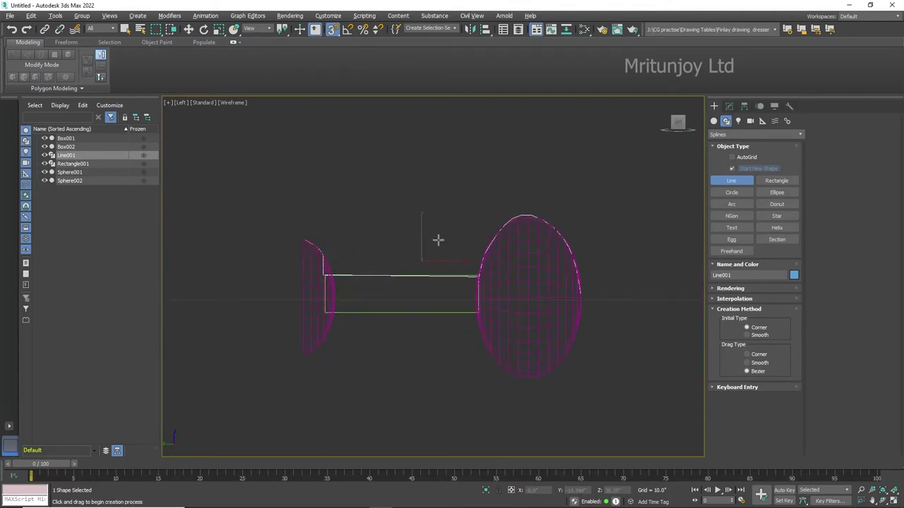
left_click(729, 105)
Step: In Line001's Vertex mode, move the right arc's top vertex into a smooth dome
left_click(713, 106)
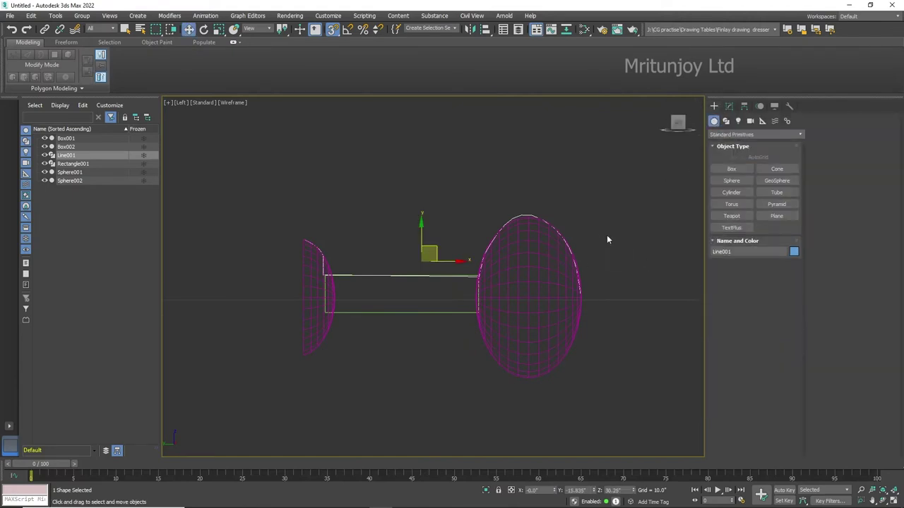
left_click(482, 254)
left_click(482, 253)
left_click(728, 106)
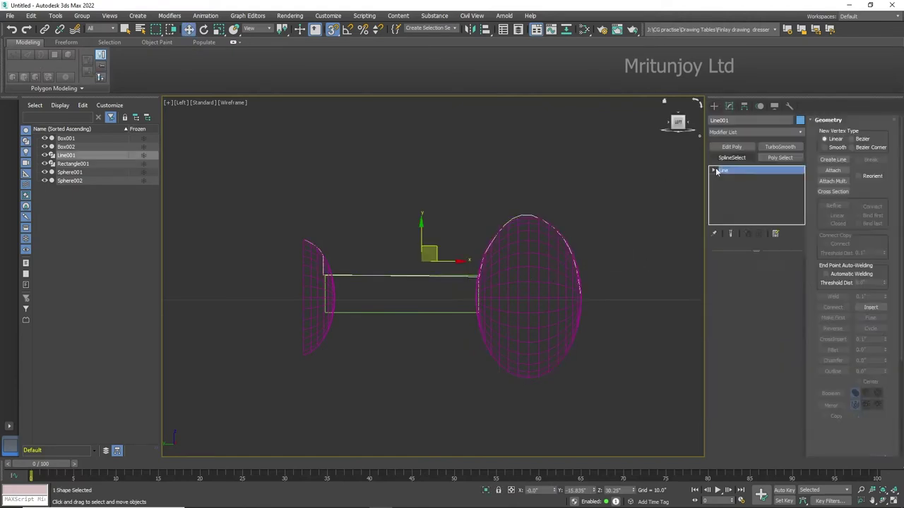
left_click(743, 283)
scroll(551, 208, "up", 5)
scroll(585, 200, "down", 3)
left_click(585, 200)
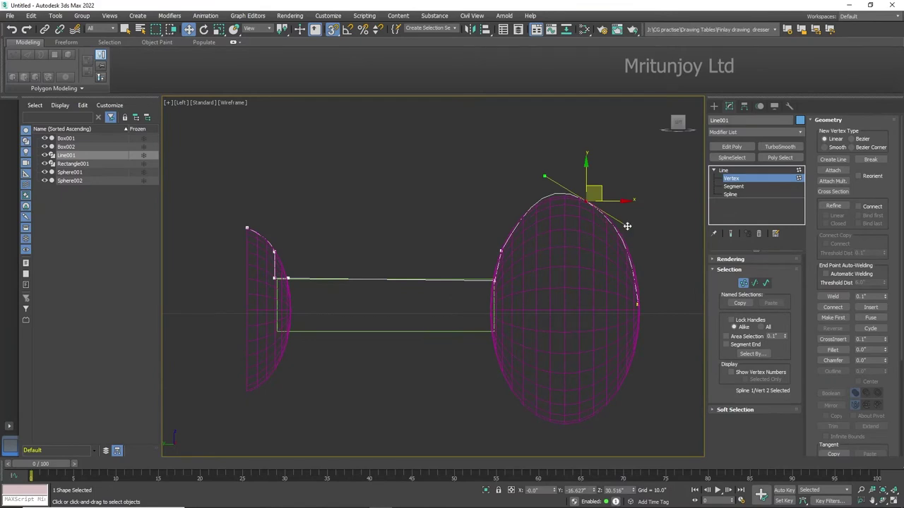
left_click_drag(627, 226, 591, 193)
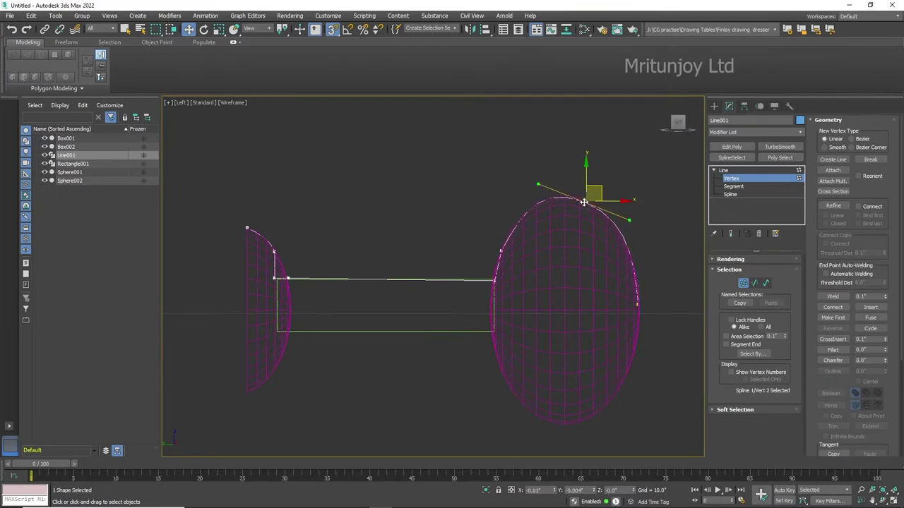
Step: Raise the stem's end vertices so the straight span meets the arcs
left_click(639, 305)
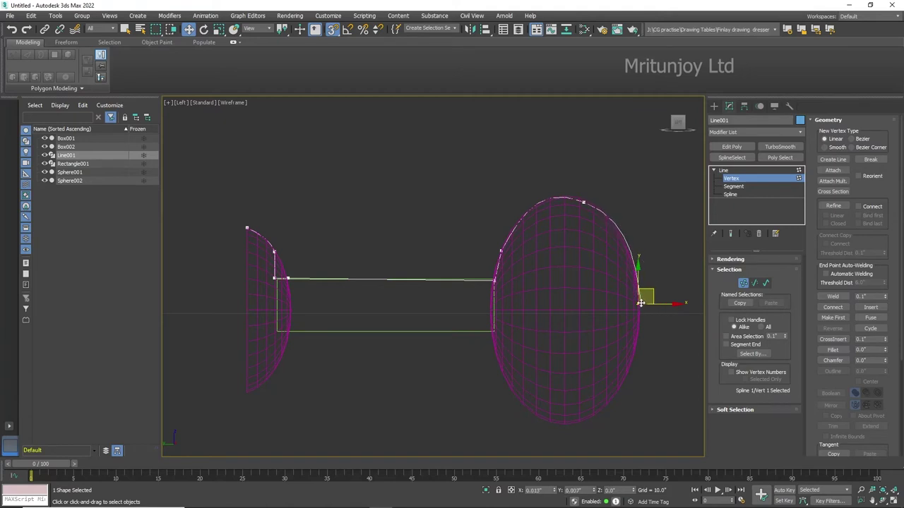
left_click(457, 296)
scroll(673, 308, "up", 5)
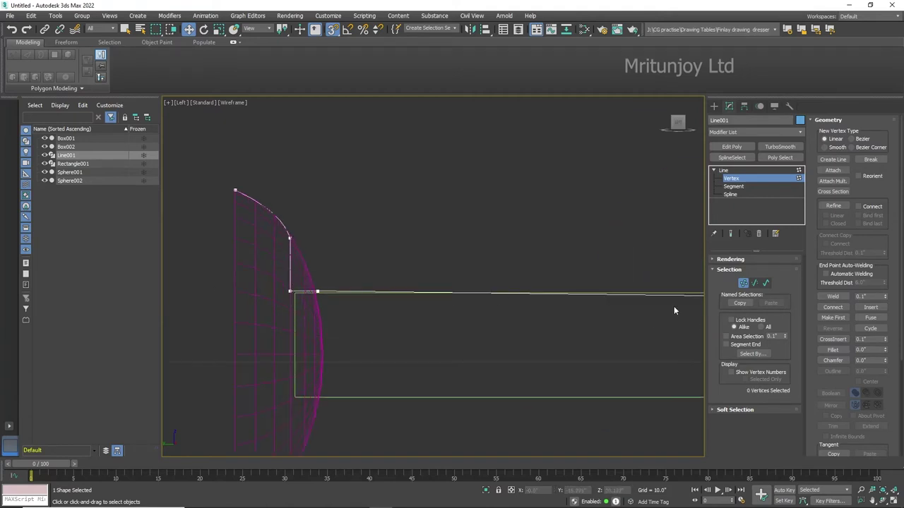
scroll(321, 268, "down", 3)
left_click(327, 235)
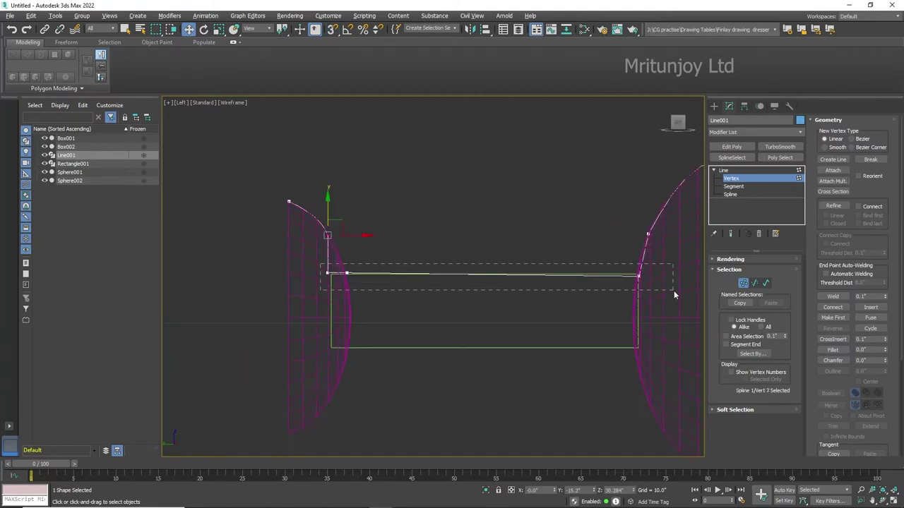
left_click_drag(674, 290, 674, 290)
left_click_drag(638, 267, 639, 253)
left_click(695, 226)
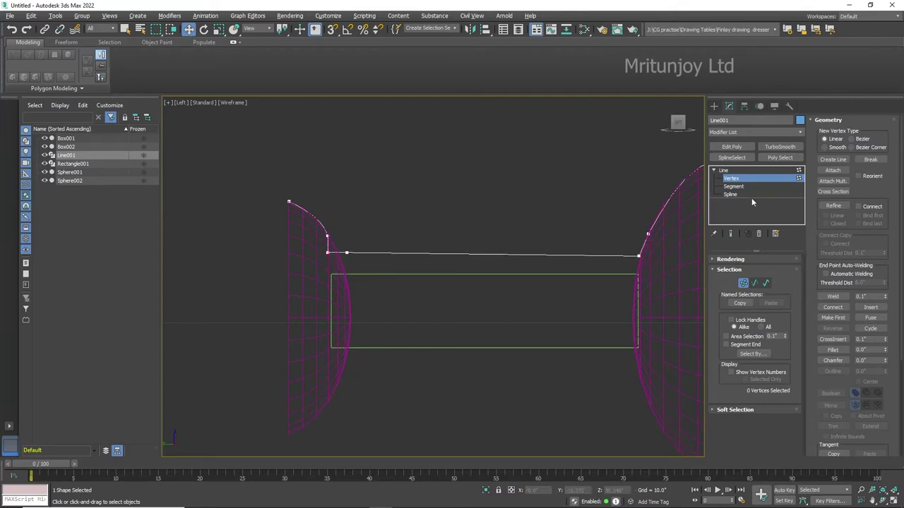
scroll(483, 285, "down", 2)
Step: Apply a Lathe modifier around the X axis and move its axis to shape the knob
left_click(740, 131)
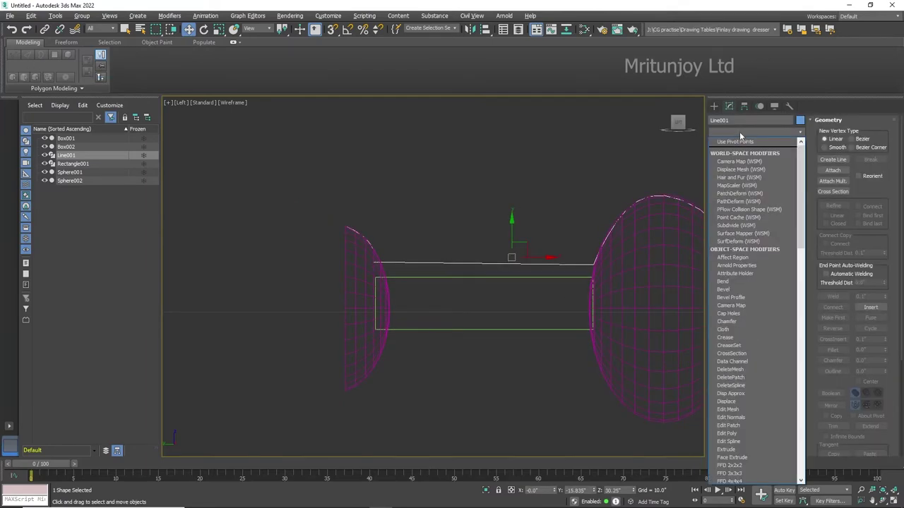
type("lat")
key("Return")
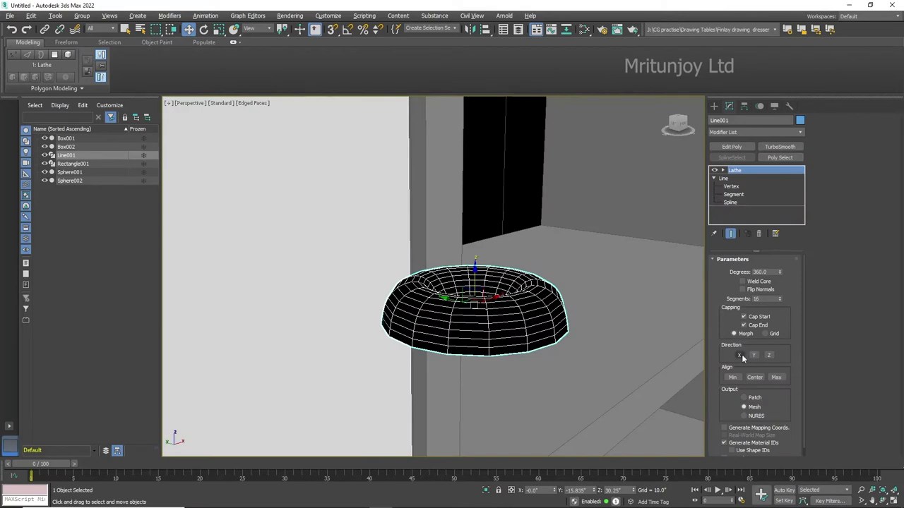
left_click(740, 356)
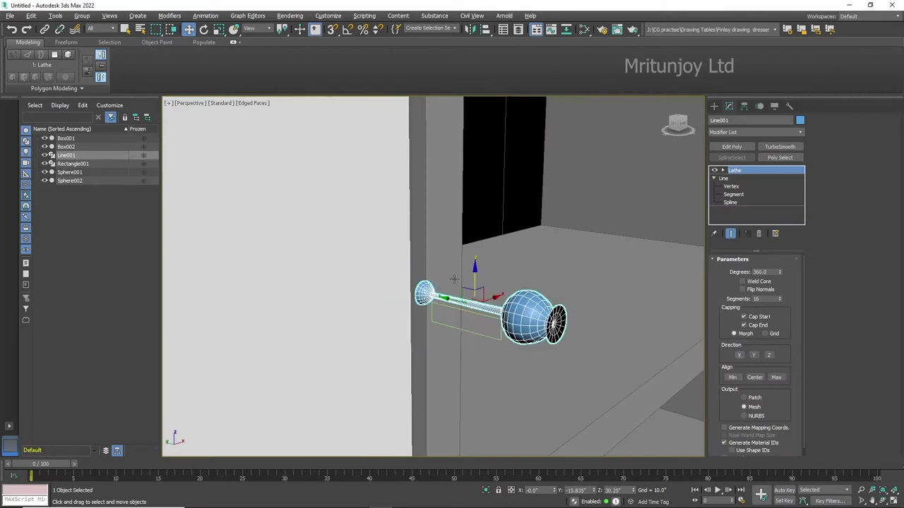
left_click(723, 170)
left_click(738, 179)
left_click_drag(469, 300, 472, 295)
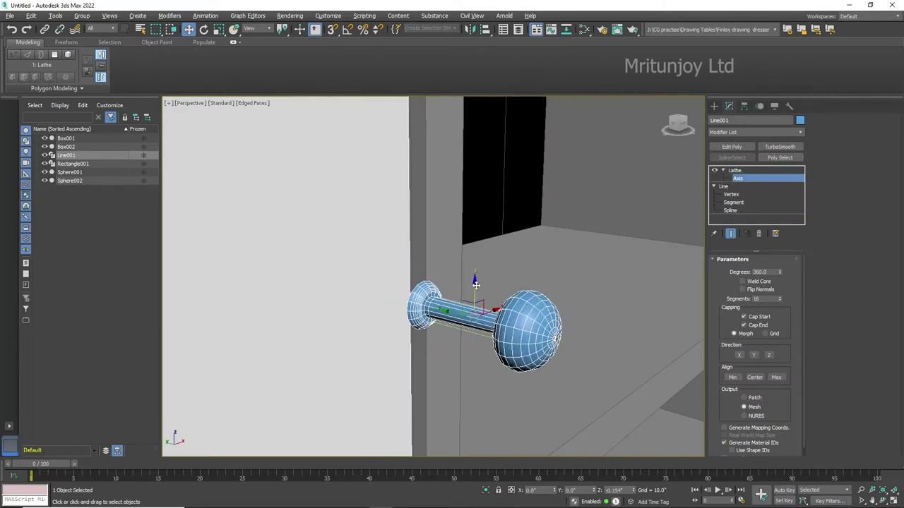
Step: Return to the four-view layout and select the guide sphere Sphere001
scroll(482, 319, "down", 5)
key("alt+w")
key("alt+w")
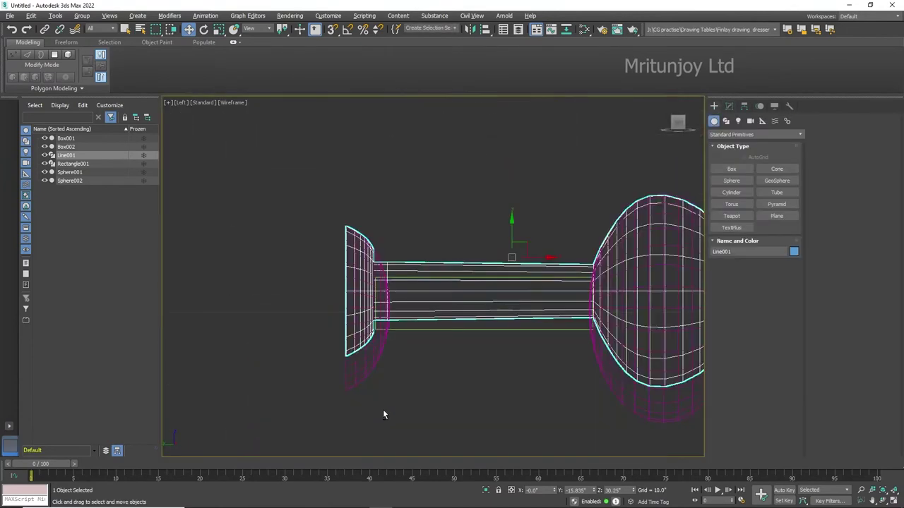
scroll(383, 408, "down", 3)
left_click(504, 376)
Step: Delete Sphere001 and the leftover guide objects, Rectangle001 and Sphere002
key("Delete")
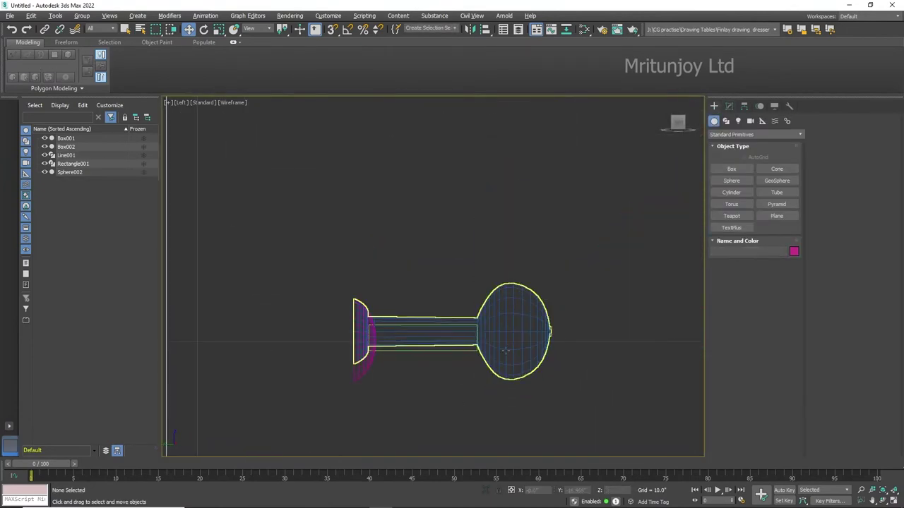
left_click(464, 351)
key("Delete")
left_click(458, 350)
key("alt+w")
Step: Inspect the dresser and handle in a perspective view, then reselect the handle
key("alt+w")
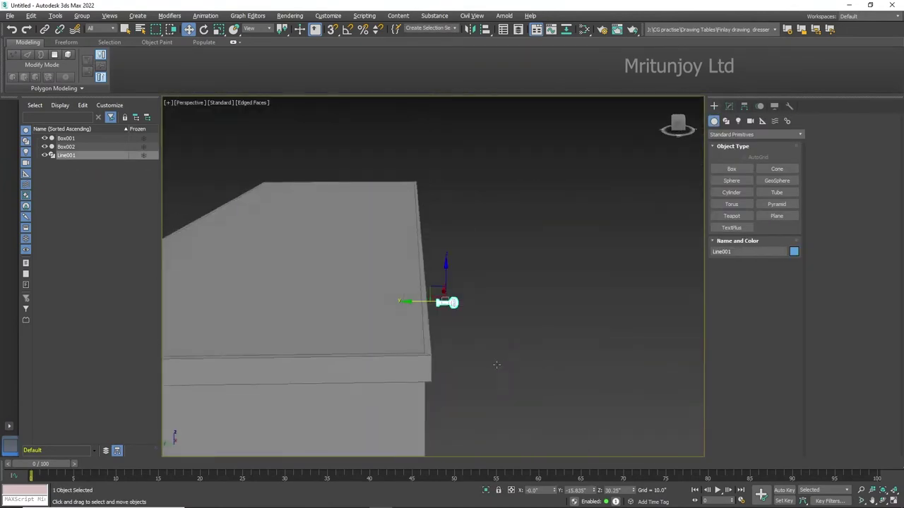
key("alt+w")
key("alt+w")
scroll(540, 301, "down", 2)
key("alt+w")
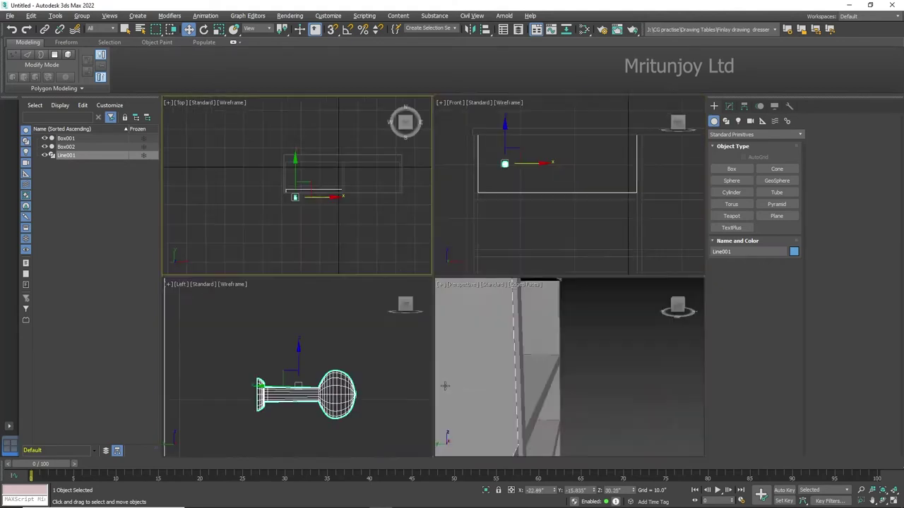
right_click(406, 358)
key("alt+w")
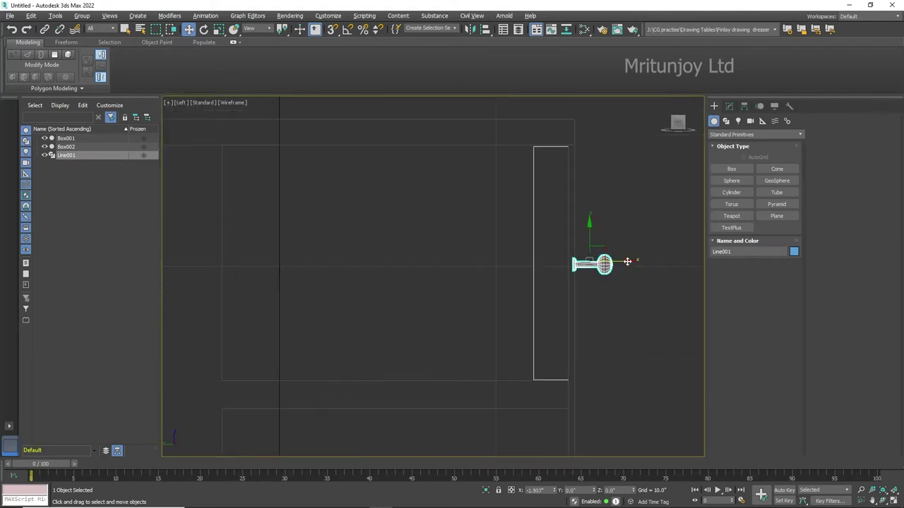
key("p")
scroll(551, 356, "up", 3)
middle_click_drag(569, 316, 534, 266)
left_click(534, 267)
scroll(534, 267, "up", 3)
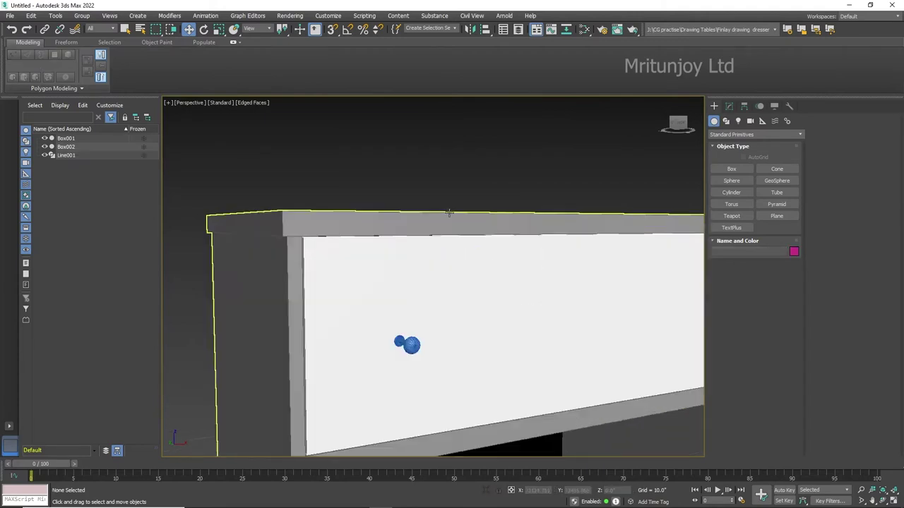
middle_click_drag(389, 326, 400, 325, "alt")
scroll(450, 339, "down", 3)
middle_click_drag(449, 339, 501, 303, "alt")
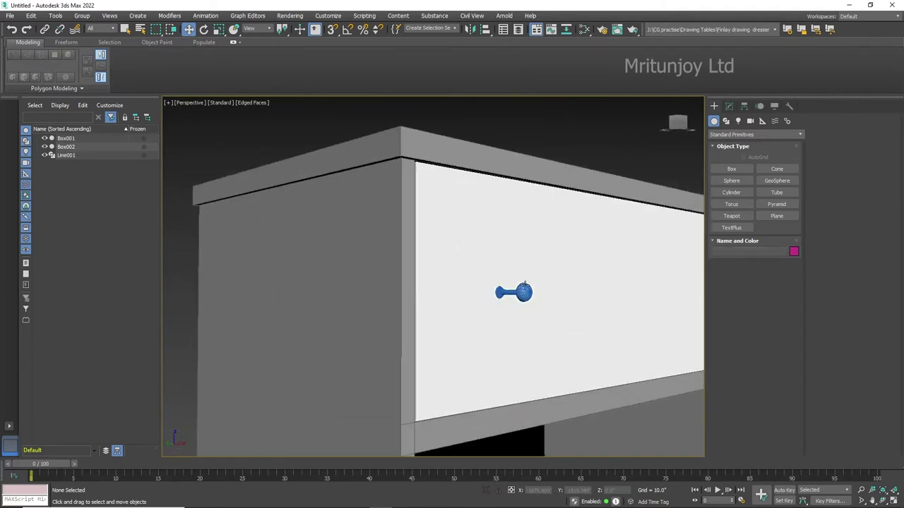
scroll(522, 307, "up", 3)
left_click(526, 310)
Step: Check the knob on the drawer front from a perspective of the Left view
key("alt+w")
key("alt+w")
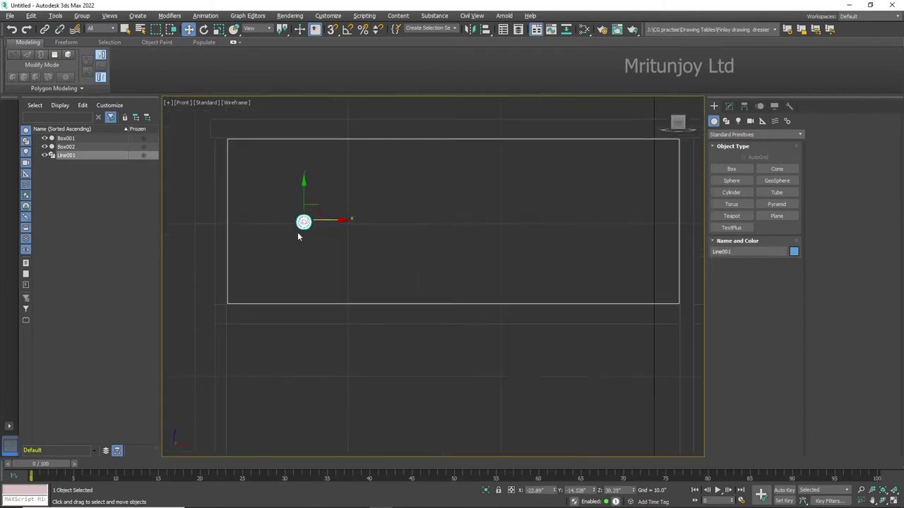
key("l")
key("p")
scroll(619, 351, "down", 3)
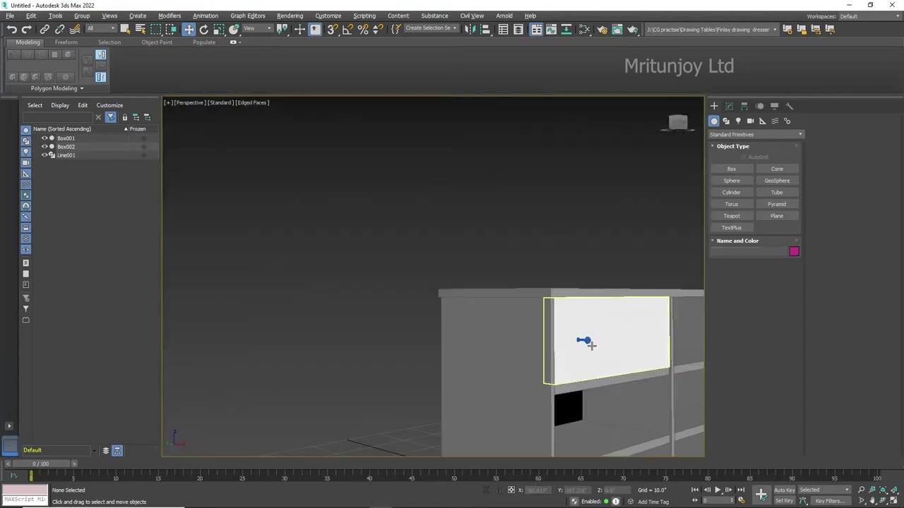
middle_click_drag(619, 351, 579, 339, "alt")
key("alt+w")
key("alt+w")
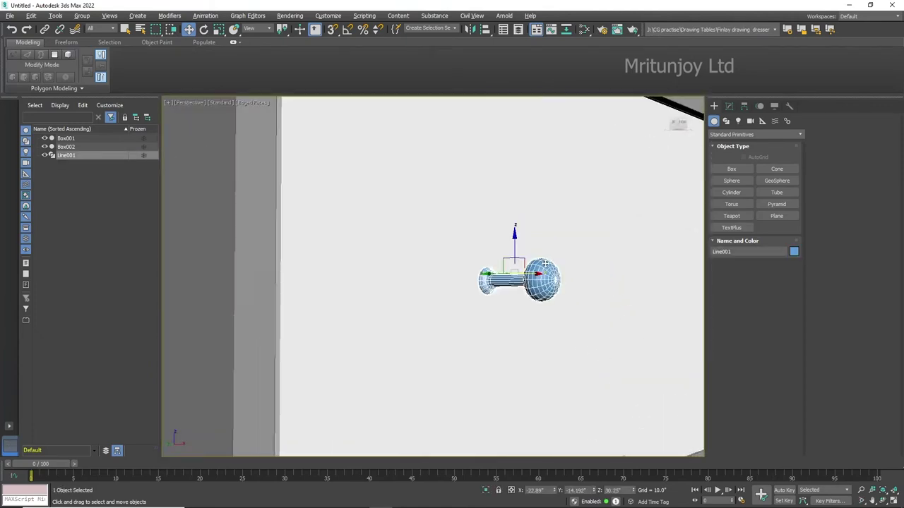
Step: Isolate the handle with Alt+Q and move the Lathe Axis to give a bulbous head
key("alt+q")
mouse_move(601, 387)
middle_mouse_down("alt")
mouse_move(592, 322)
mouse_move(455, 354)
mouse_move(254, 313)
mouse_move(494, 247)
middle_mouse_up("alt")
left_click(729, 106)
left_click(737, 178)
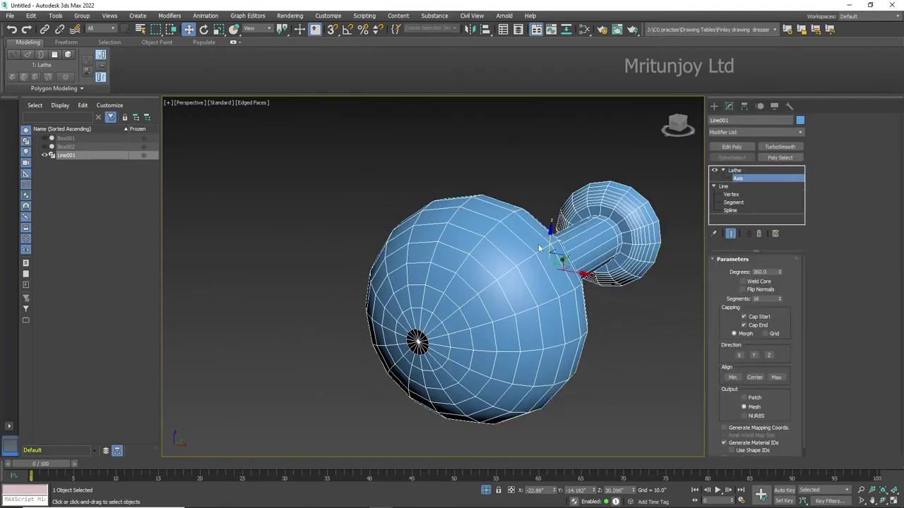
left_click_drag(552, 235, 572, 296)
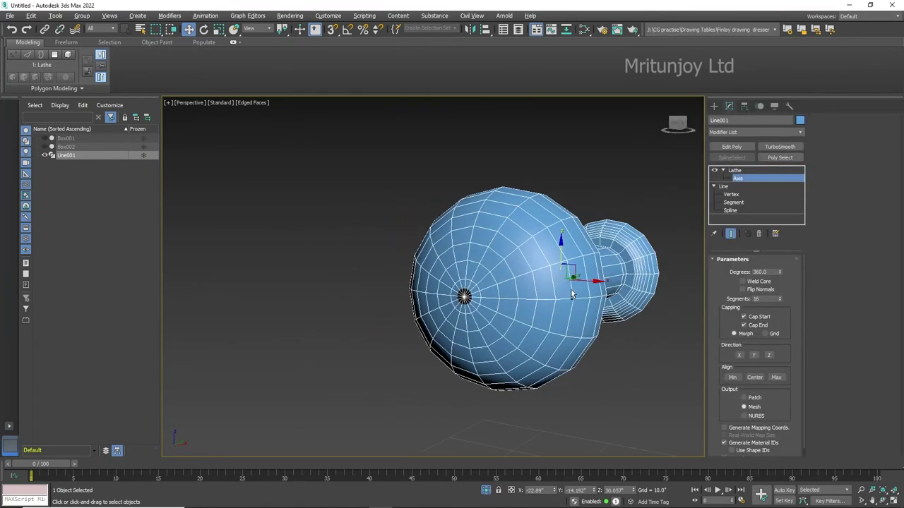
Step: Add Edit Poly to the knob and start selecting polygons around the head's pole
left_click(732, 147)
key("4")
scroll(465, 308, "up", 5)
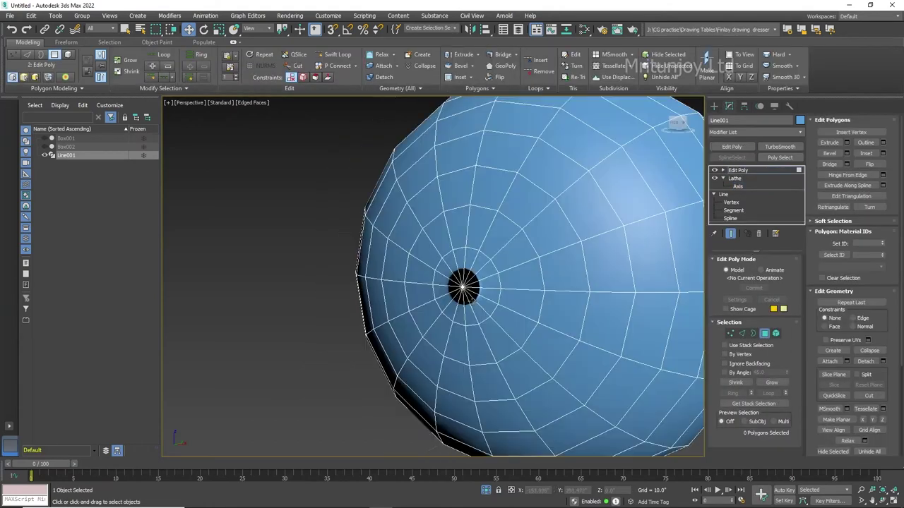
key("ctrl+a")
key("ctrl+d")
key("ctrl+a")
key("ctrl+d")
left_click(426, 248)
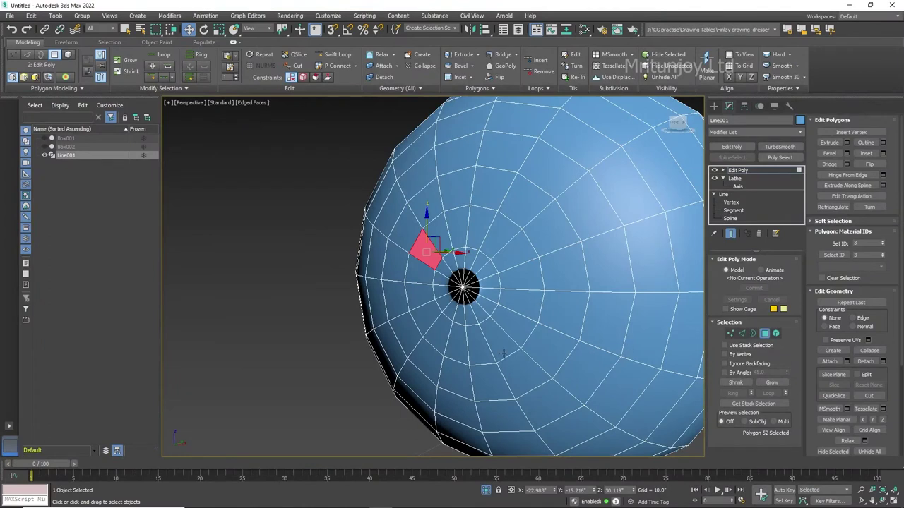
left_click(475, 234, "ctrl")
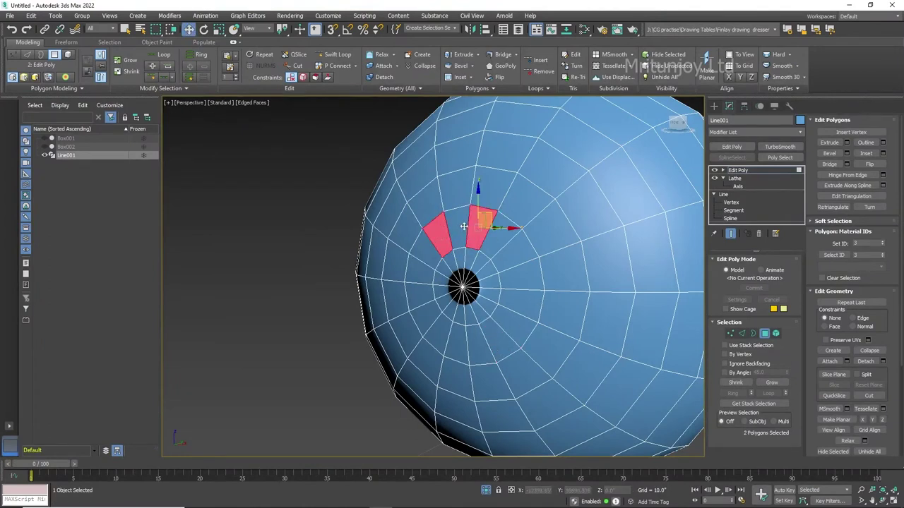
left_click(459, 215, "ctrl")
Step: Complete the ring of pole polygons and delete them to open a hole
left_click(420, 293, "ctrl")
left_click(434, 332, "ctrl")
left_click(487, 342, "ctrl")
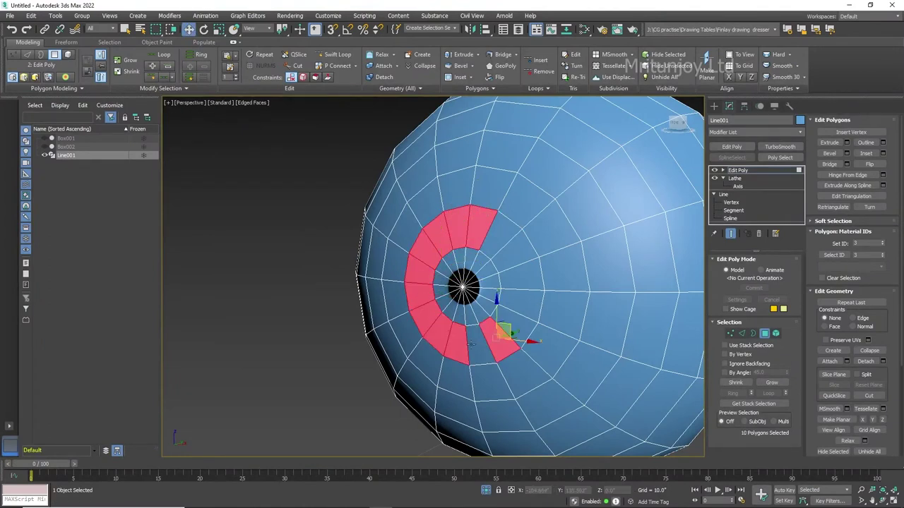
left_click(526, 297, "ctrl")
left_click(514, 240, "ctrl")
left_click(466, 263, "ctrl")
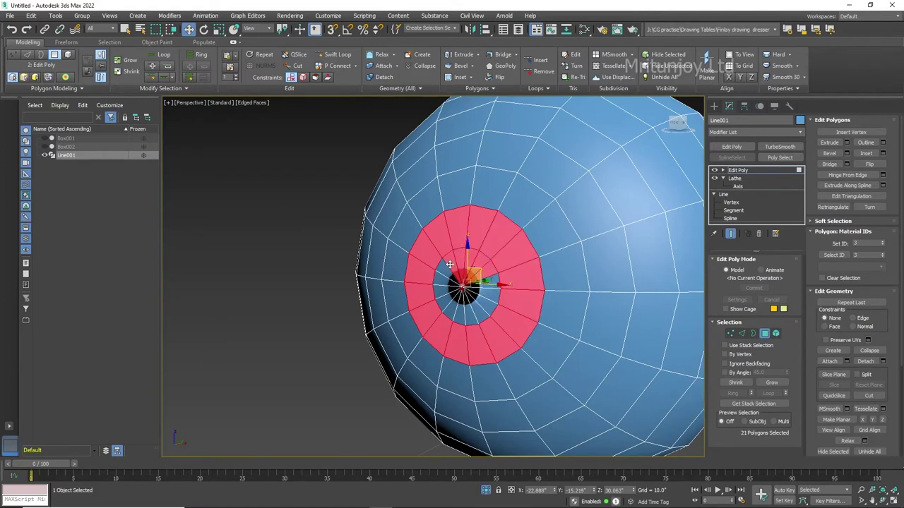
left_click(463, 311, "ctrl")
left_click(488, 306, "ctrl")
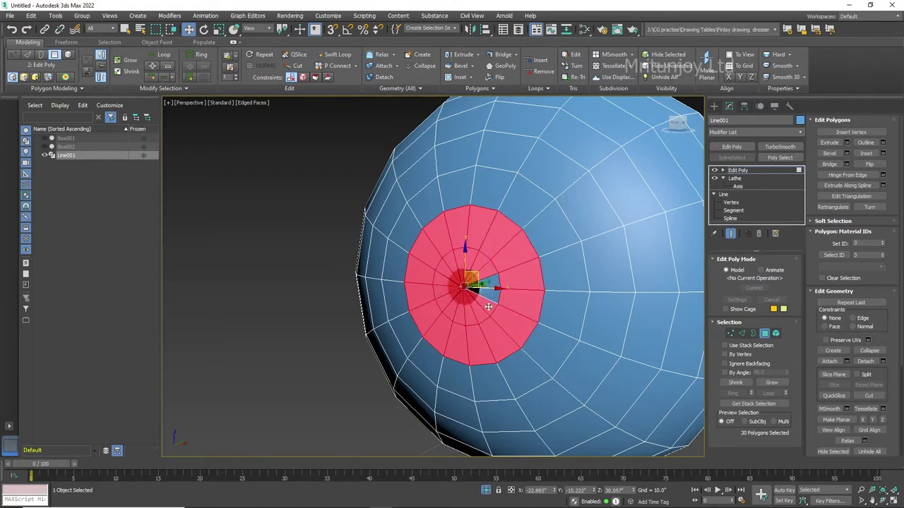
left_click(490, 283)
key("ctrl+z")
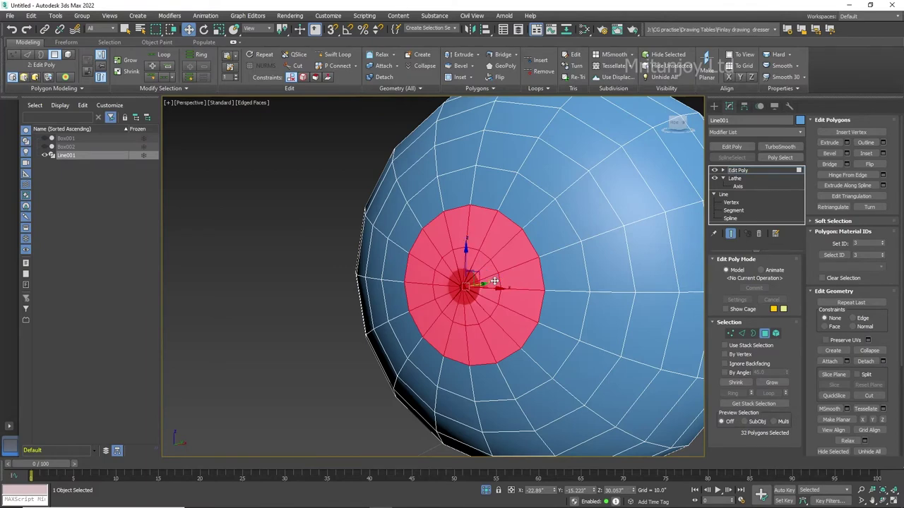
key("Delete")
Step: Select the border edges around the hole and orbit to inspect the opening
key("3")
left_click(406, 282)
scroll(460, 283, "down", 5)
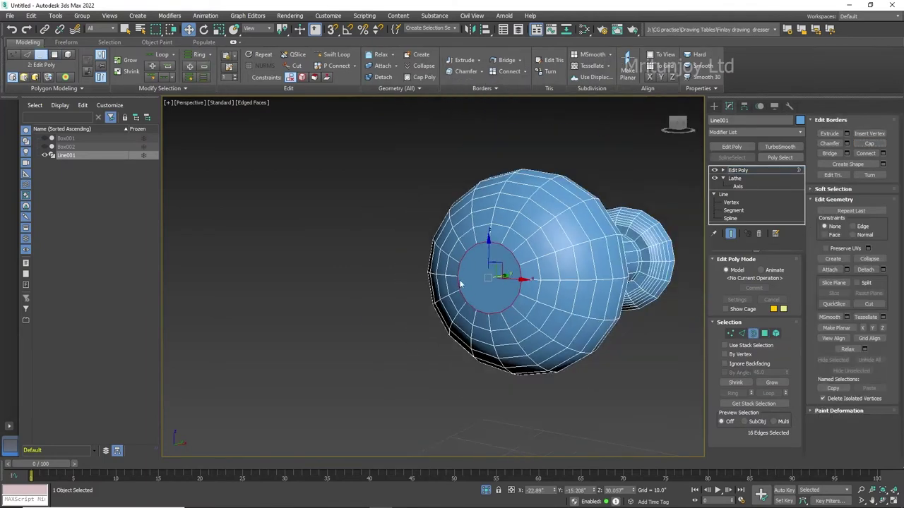
mouse_move(592, 392)
middle_mouse_down("alt")
mouse_move(515, 337)
mouse_move(549, 347)
mouse_move(633, 293)
middle_mouse_up("alt")
scroll(633, 293, "up", 3)
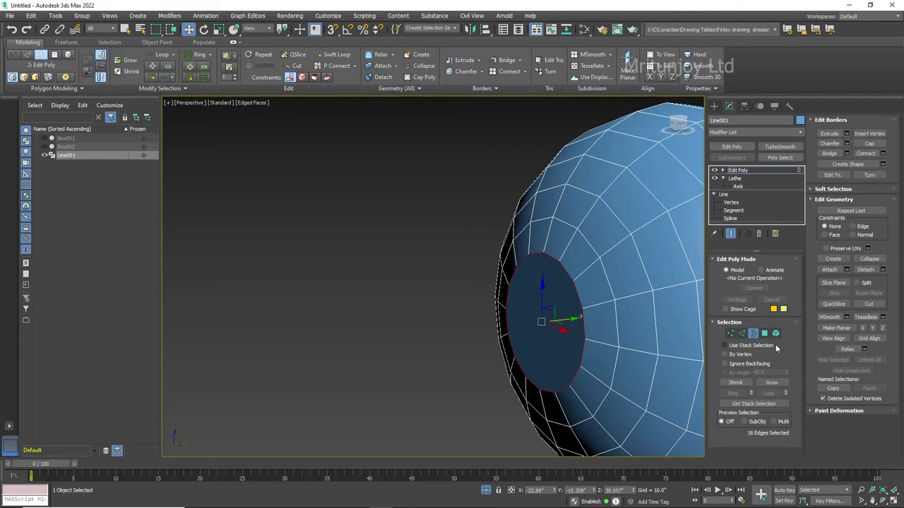
Step: Cap the hole and inset the cap polygon into a smaller circular face
left_click(764, 333, "ctrl+shift")
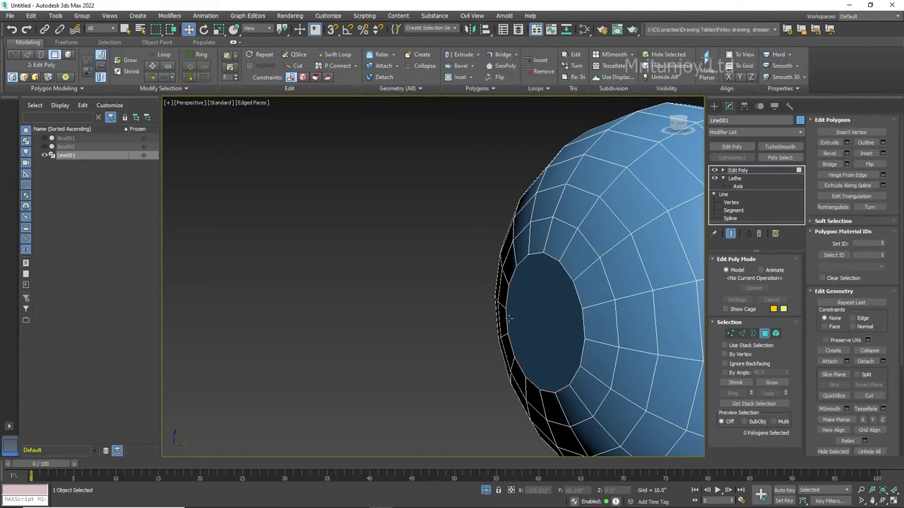
left_click(883, 153)
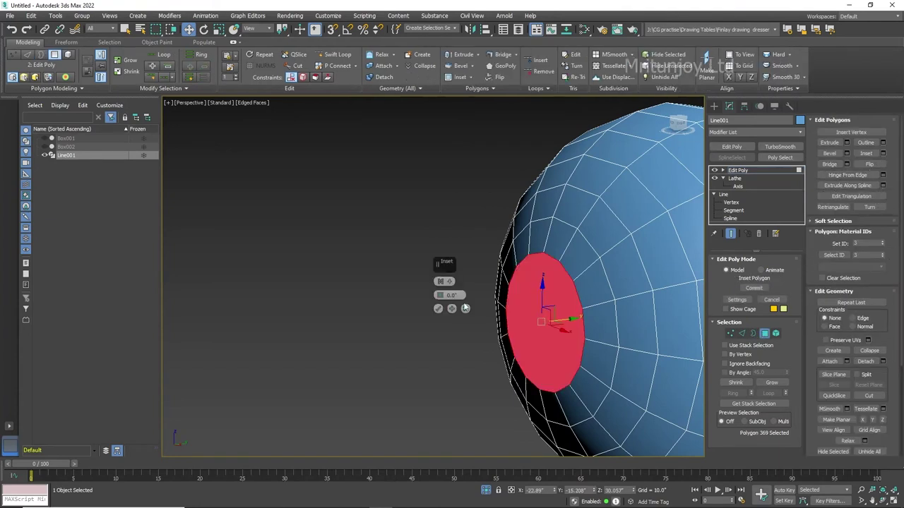
left_click_drag(440, 295, 443, 296)
left_click(438, 308)
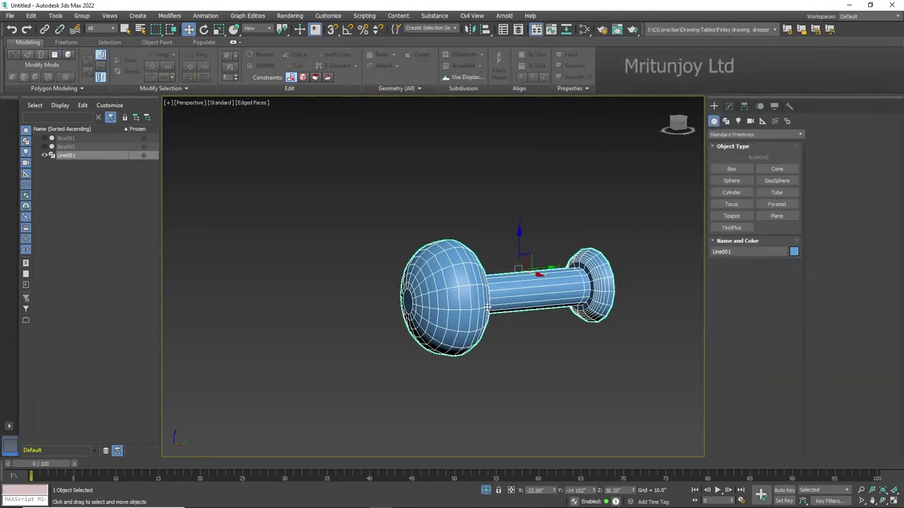
Step: Turn off the knob's TurboSmooth display and switch to Edit Poly vertex editing
left_click(728, 105)
left_click(780, 146)
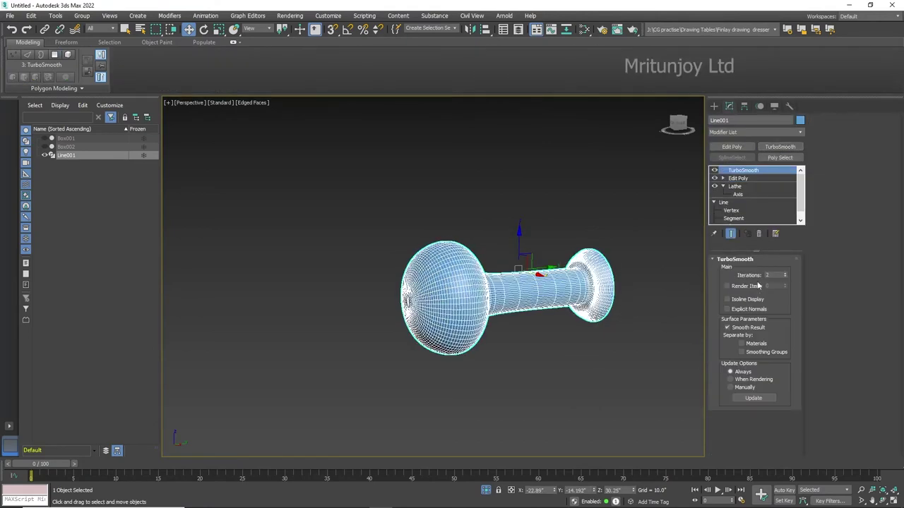
left_click(507, 326)
key("ctrl+z")
left_click(715, 170)
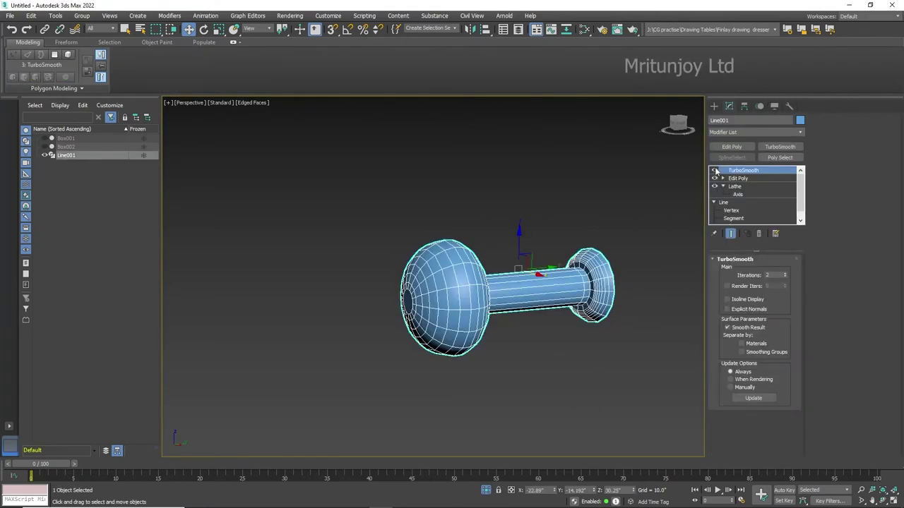
left_click(738, 178)
left_click(730, 334)
Step: Unhide the dresser boxes and move the knob's sphere vertices left, closer to its base
key("alt+w")
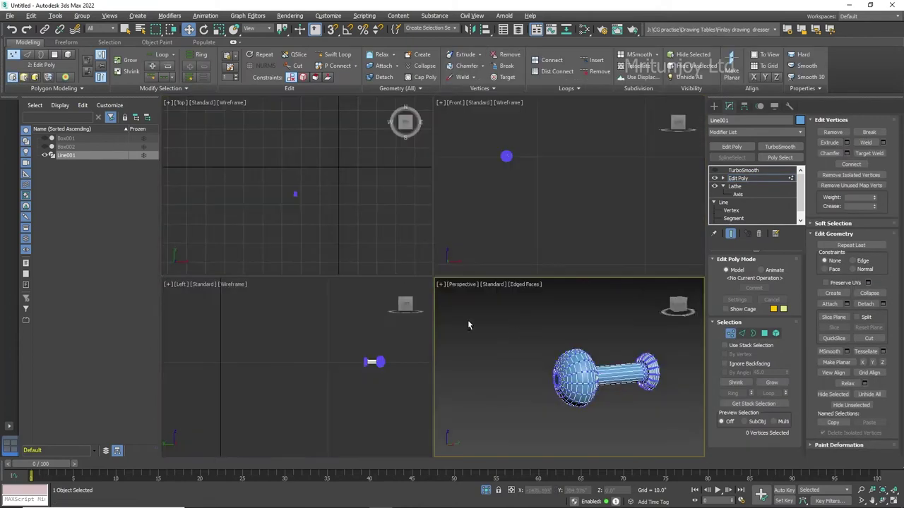
key("alt+w")
right_click(472, 349)
left_click(508, 300)
scroll(527, 299, "up", 5)
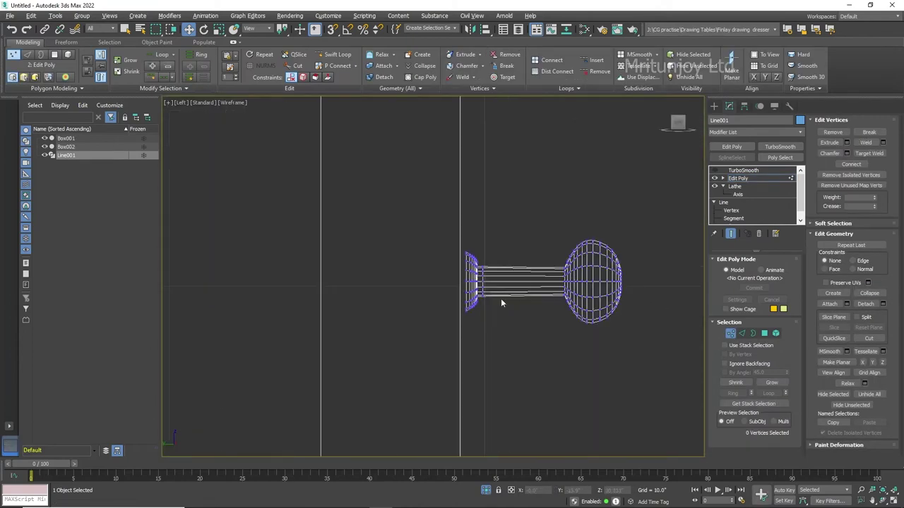
left_click_drag(658, 374, 649, 366)
left_click_drag(631, 283, 592, 283)
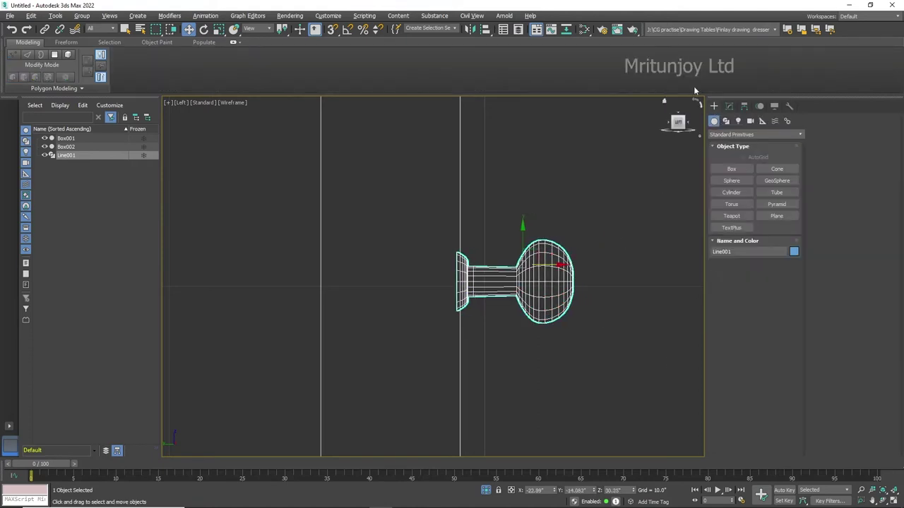
Step: Return to the TurboSmooth level, review the dresser in perspective, and select the knob in Front view
left_click(738, 171)
left_click(282, 318)
key("alt+w")
left_click(636, 423)
key("alt+w")
scroll(646, 321, "down", 3)
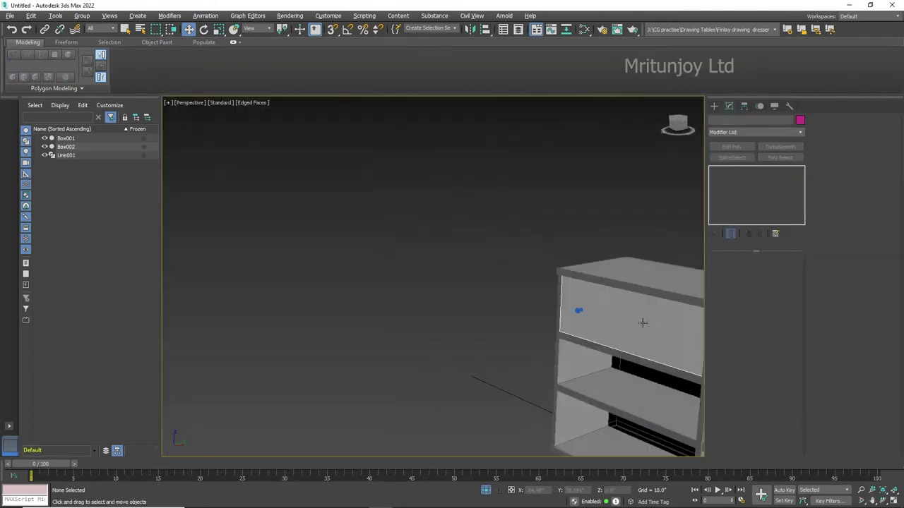
scroll(647, 321, "up", 5)
scroll(552, 315, "down", 3)
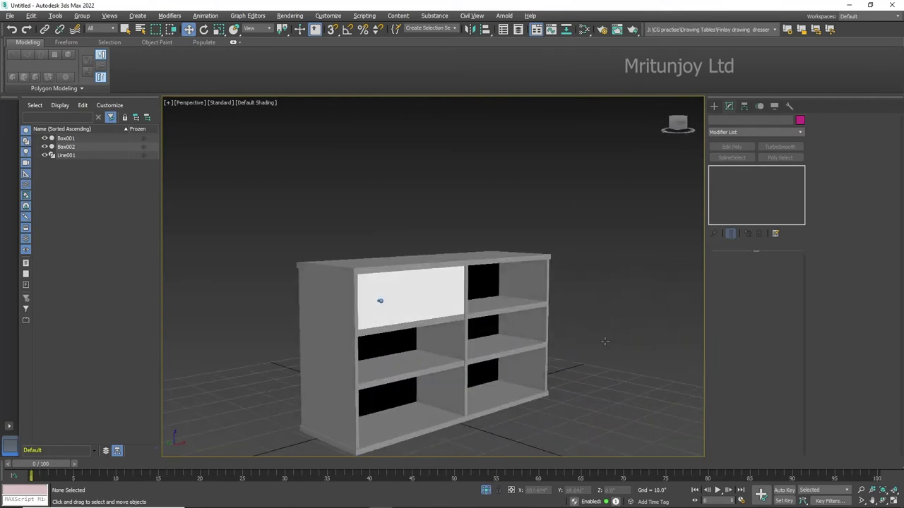
scroll(442, 318, "up", 4)
scroll(436, 299, "up", 6)
key("alt+w")
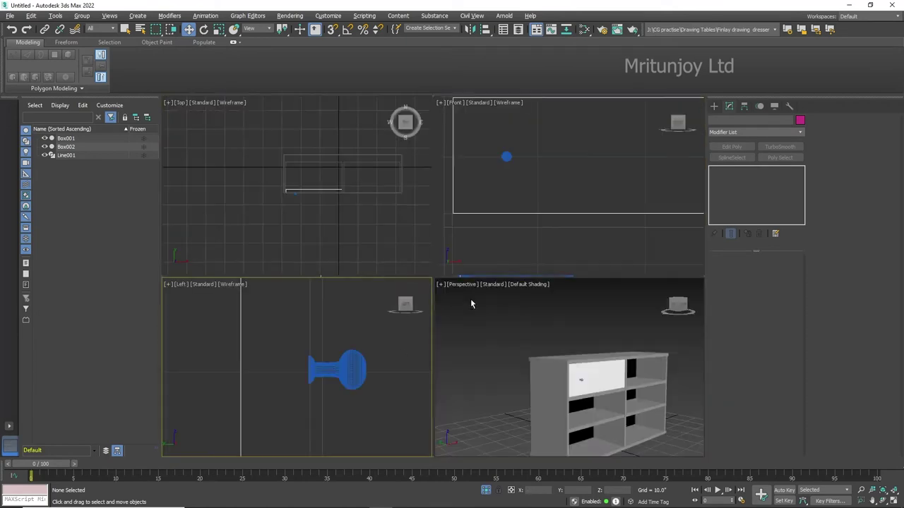
left_click(516, 237)
key("alt+w")
left_click(412, 221)
Step: Clone the knob to the right on the same drawer front
left_click_drag(419, 224, 633, 221, "shift")
left_click(454, 296)
scroll(534, 325, "down", 2)
left_click(622, 265)
scroll(622, 264, "up", 2)
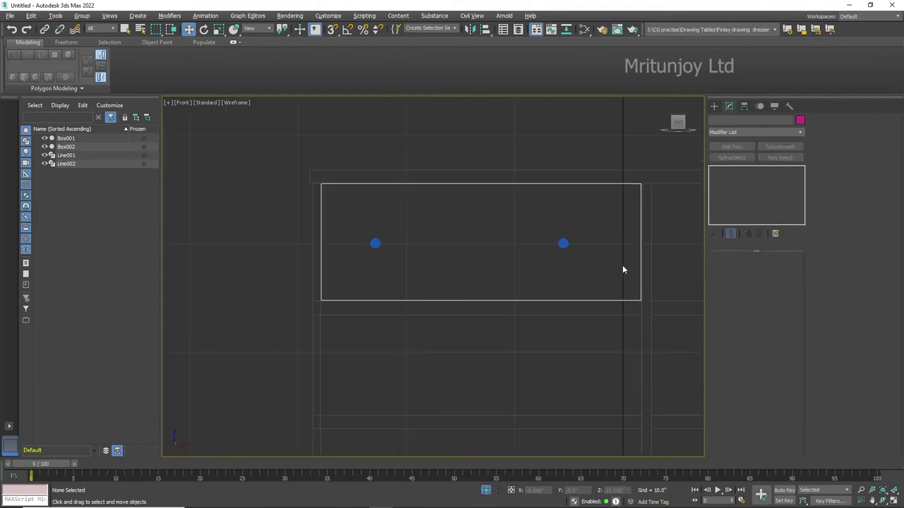
scroll(507, 286, "down", 4)
Step: Copy the drawer front and its knob to the right-hand compartment
left_click(503, 255)
left_click(503, 255)
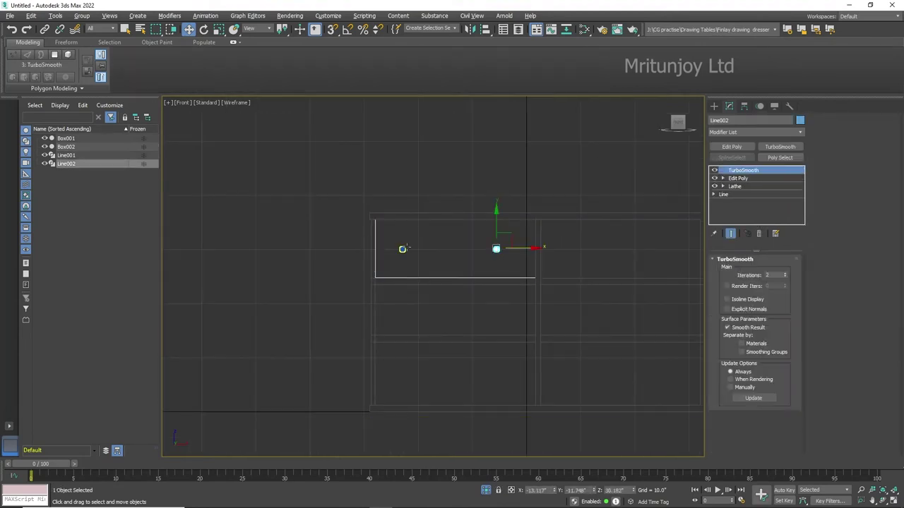
scroll(532, 277, "up", 3)
left_click(532, 277, "ctrl")
scroll(411, 281, "down", 3)
scroll(383, 248, "up", 3)
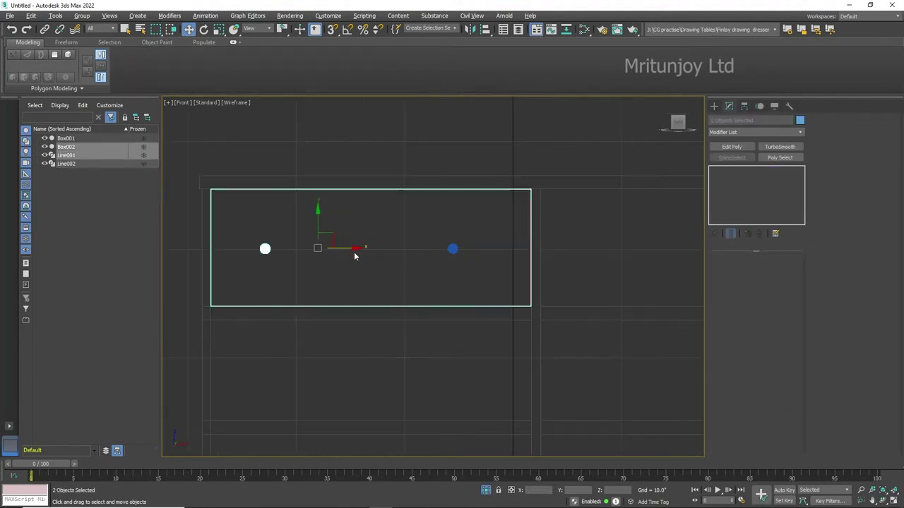
left_click_drag(355, 257, 693, 281, "shift")
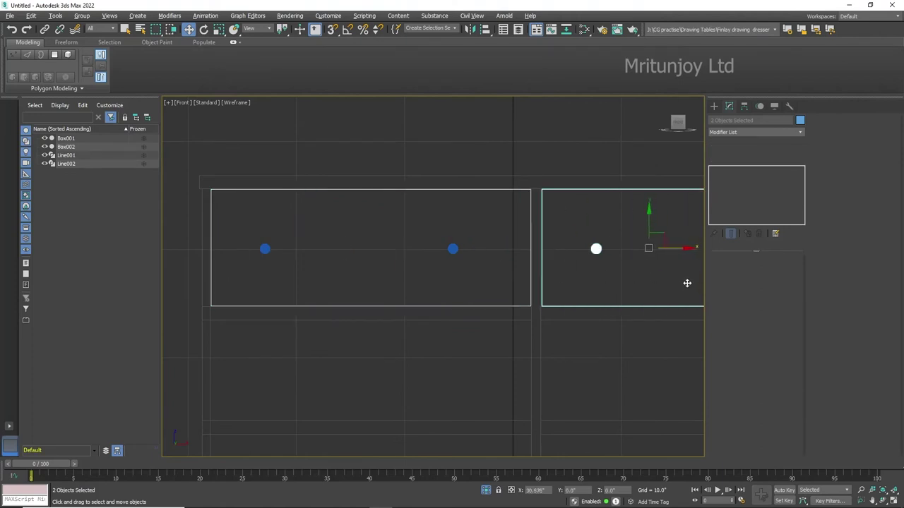
left_click(456, 299)
Step: Copy the whole drawer row with its knobs down into the second row
left_click(438, 306, "ctrl")
left_click(453, 249, "ctrl")
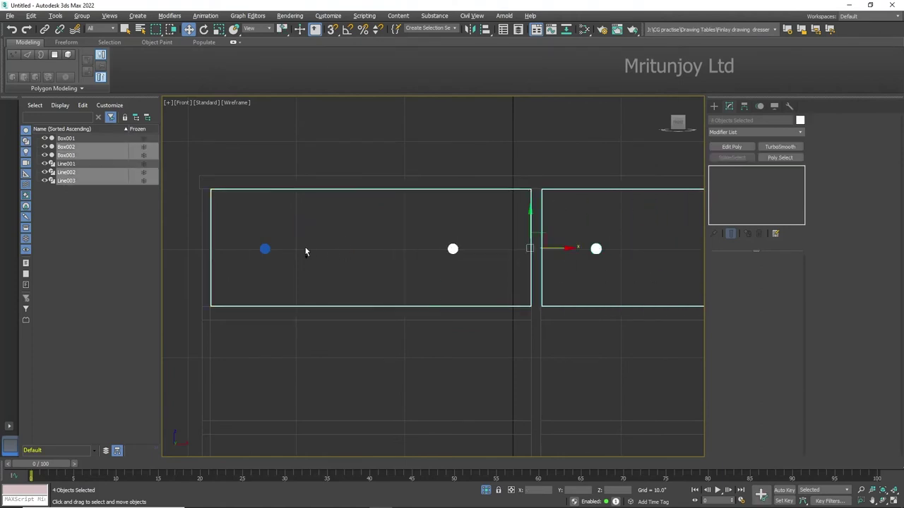
left_click(265, 249, "ctrl")
left_click_drag(478, 243, 493, 353, "shift")
left_click(453, 300)
Step: Copy the drawer row down once more to create the third row
key("alt+w")
key("alt+w")
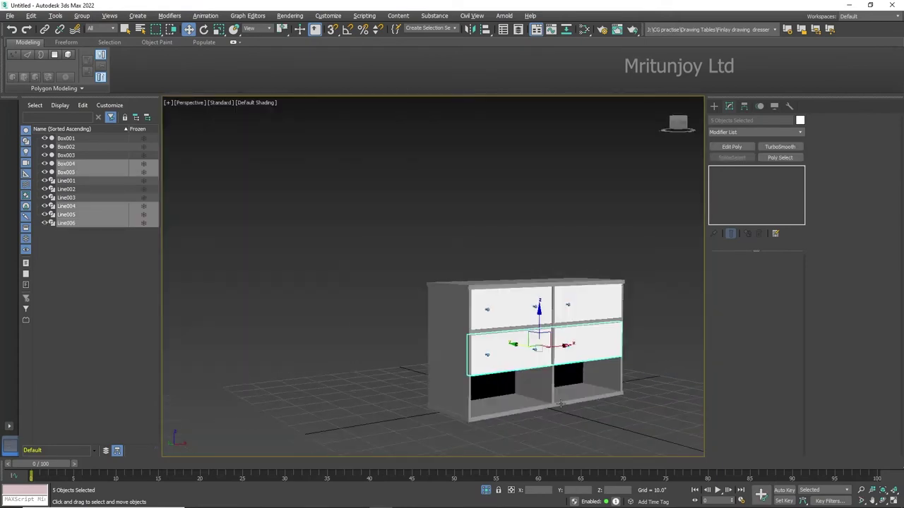
mouse_move(516, 311)
middle_mouse_down("alt")
mouse_move(515, 383)
mouse_move(548, 388)
middle_mouse_up("alt")
scroll(550, 389, "up", 3)
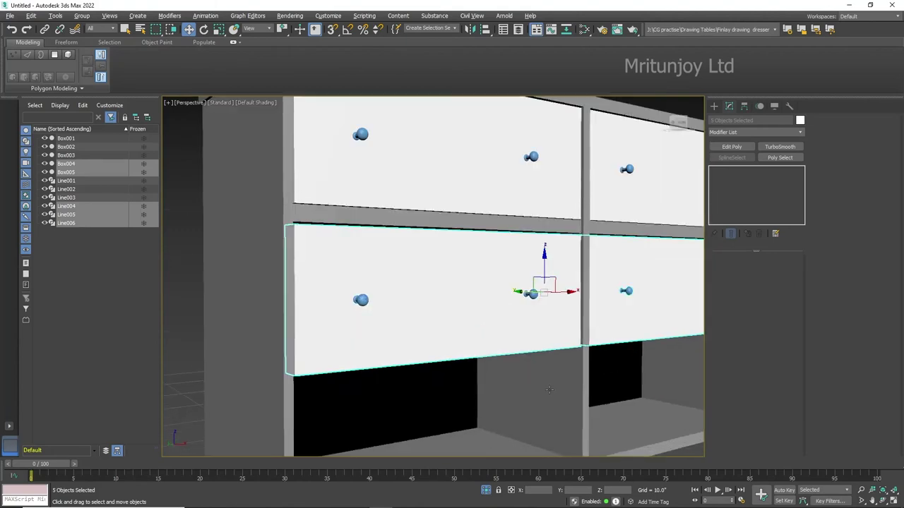
key("f")
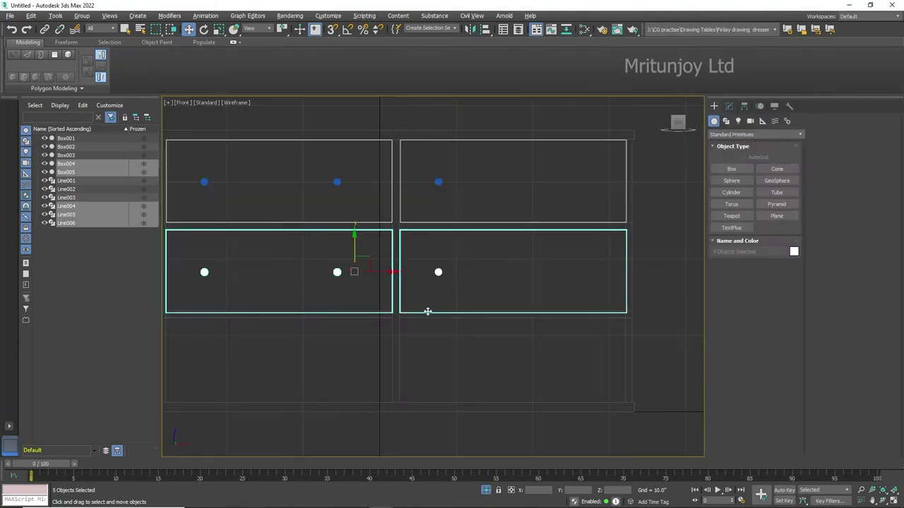
left_click_drag(354, 245, 355, 336, "shift")
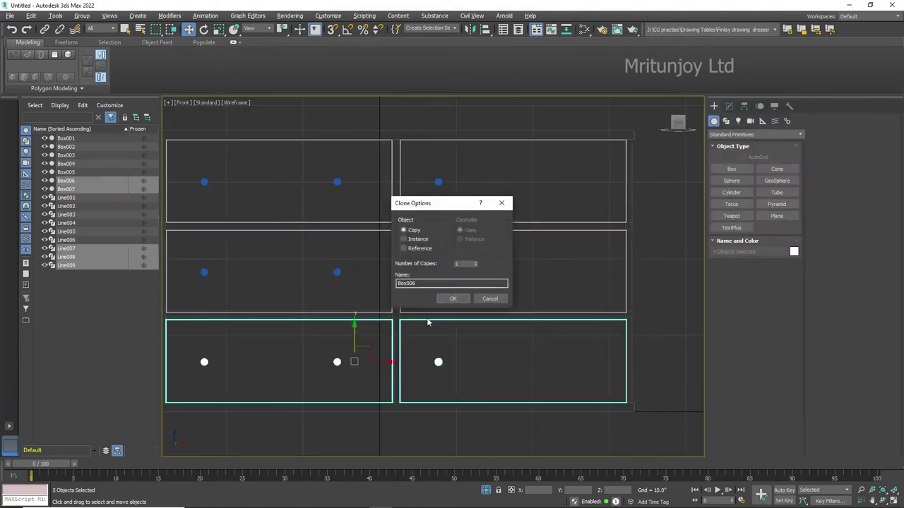
key("Return")
Step: Nudge the bottom row's drawer fronts and knobs slightly down into place
key("p")
left_click(637, 364)
middle_click_drag(638, 364, 585, 383, "alt")
scroll(585, 383, "up", 3)
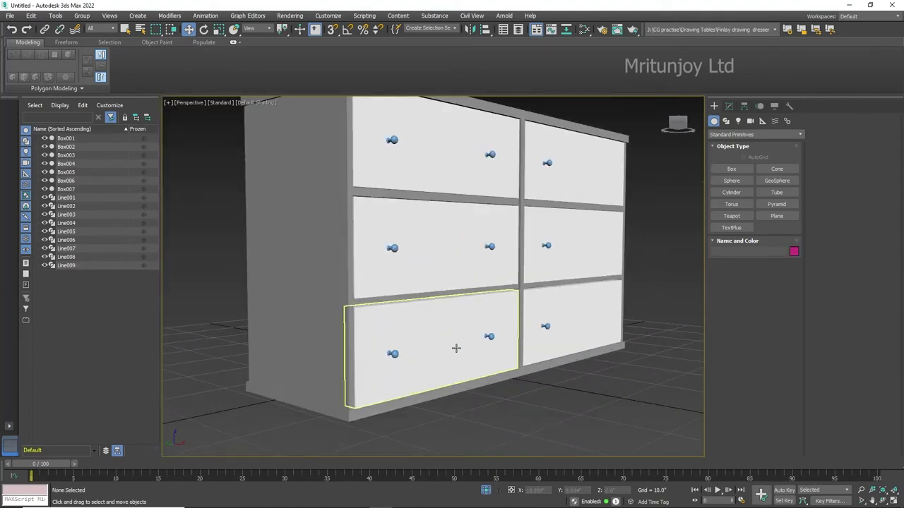
left_click(559, 316)
left_click(392, 353, "ctrl")
left_click(448, 343, "ctrl")
left_click(490, 337, "ctrl")
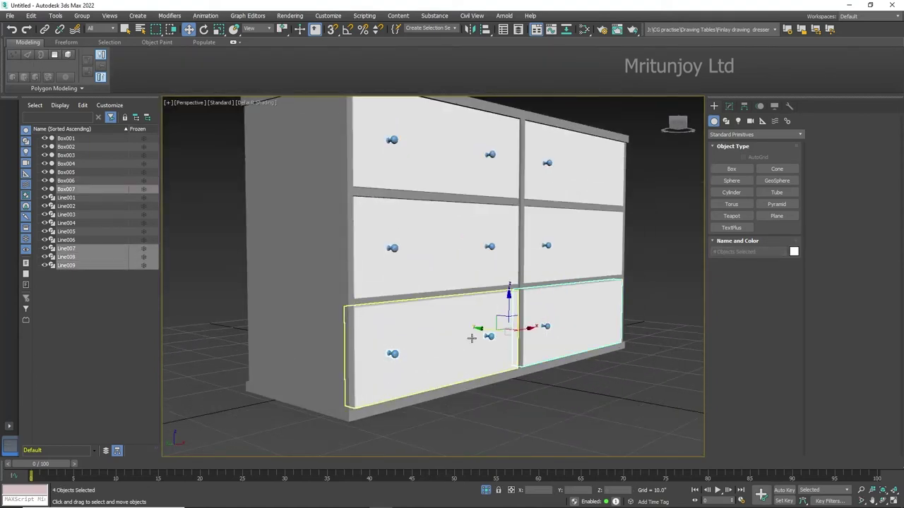
scroll(542, 303, "up", 4)
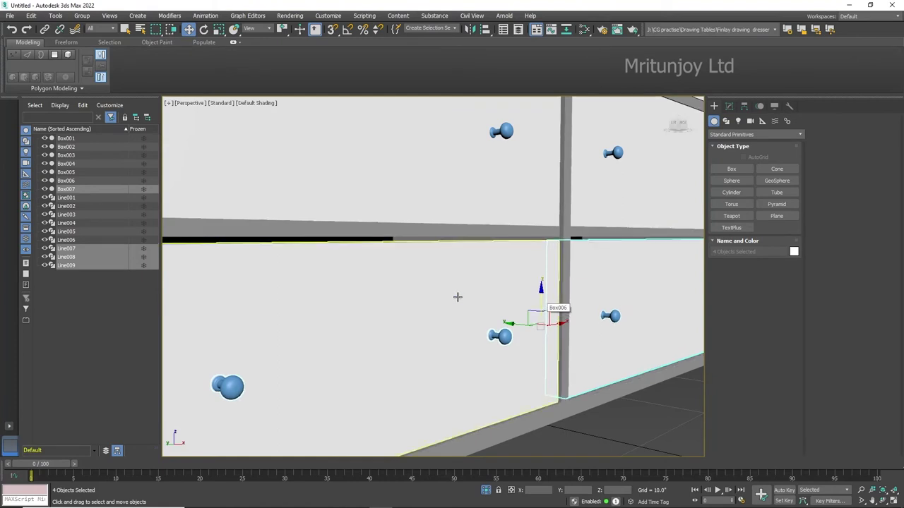
left_click(506, 337, "ctrl")
left_click_drag(515, 311, 519, 312)
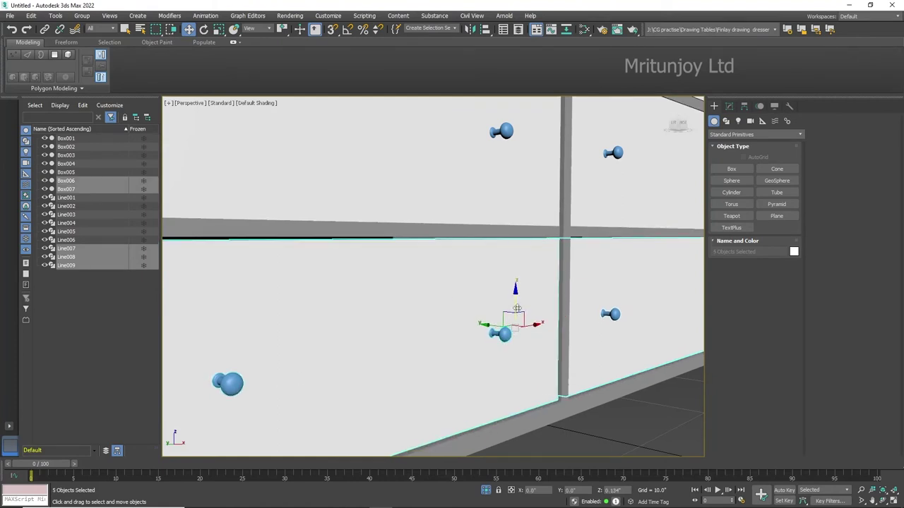
scroll(519, 313, "down", 5)
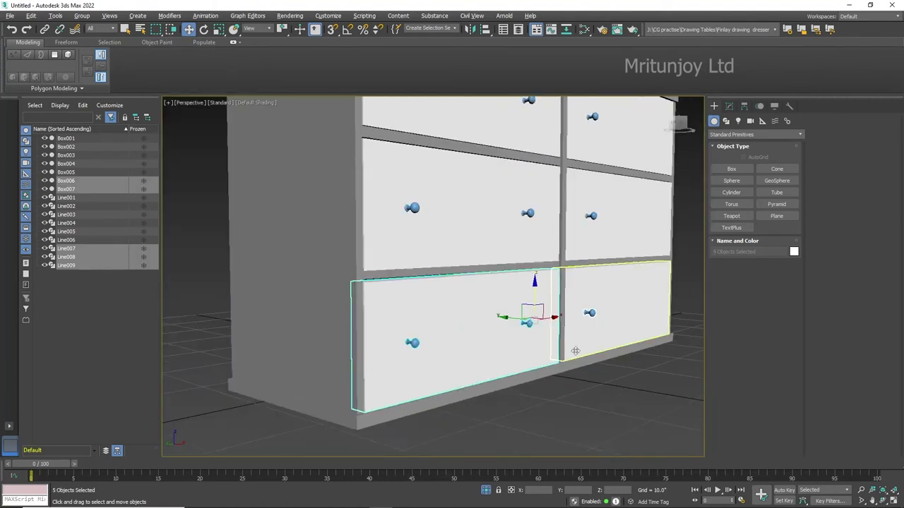
scroll(557, 389, "up", 3)
key("alt+w")
left_click(597, 238)
Step: Enter vertex editing on the frame and lower the middle divider to the drawer gap
key("alt+w")
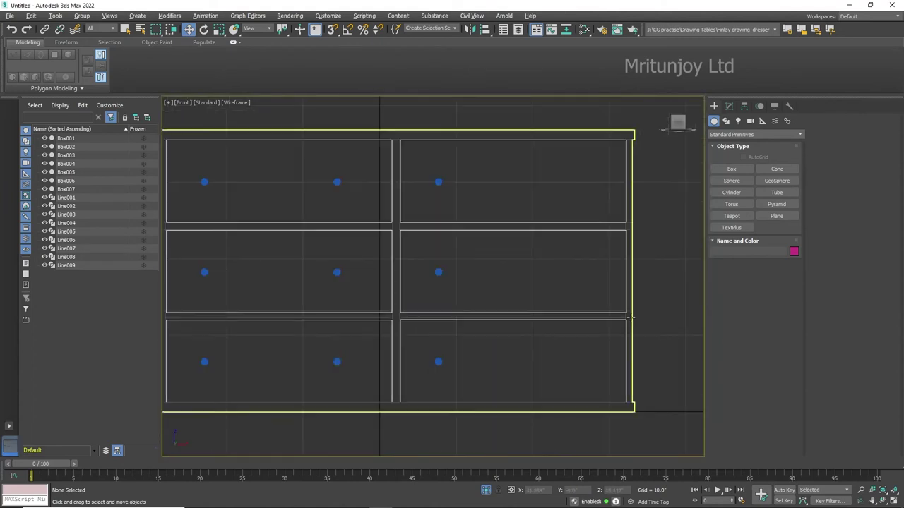
left_click(66, 138)
left_click(729, 106)
left_click(737, 336)
scroll(573, 274, "down", 3)
scroll(557, 288, "up", 4)
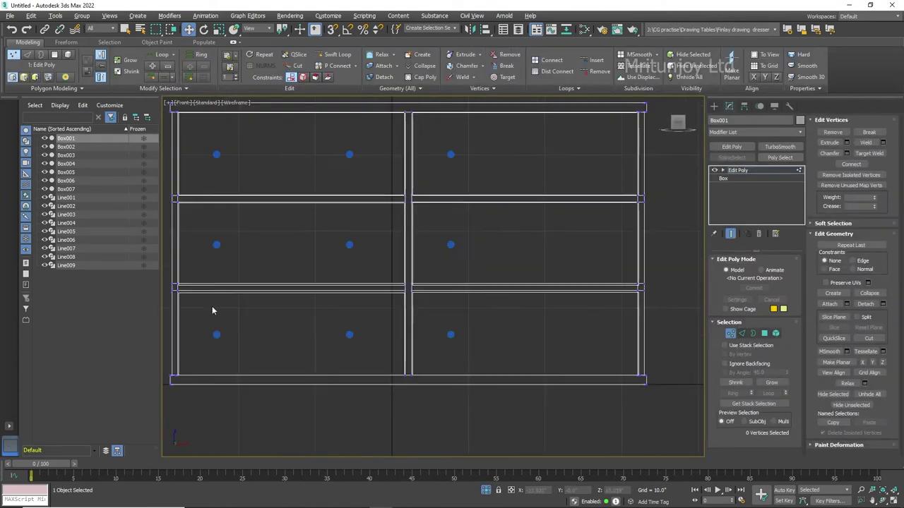
left_click_drag(207, 299, 212, 300)
scroll(212, 299, "up", 2)
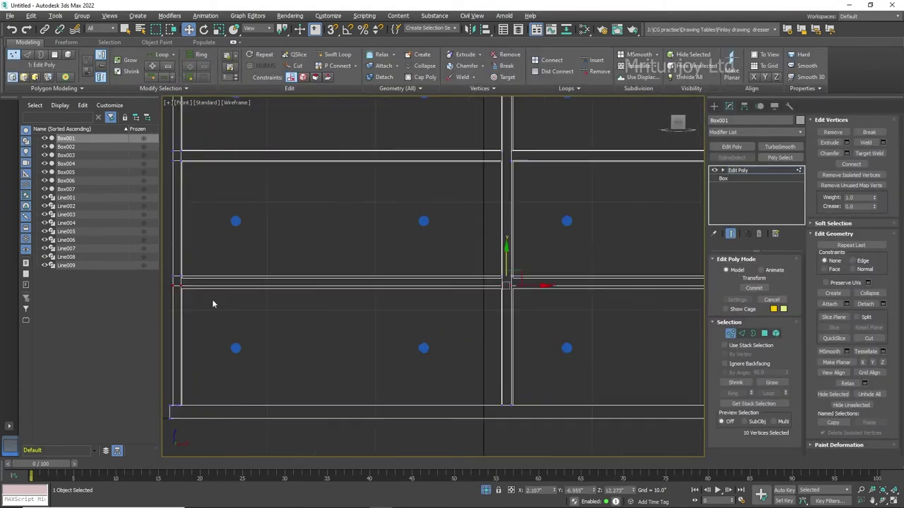
scroll(212, 299, "up", 2)
mouse_move(637, 252)
left_mouse_down()
mouse_move(638, 243)
mouse_move(643, 252)
left_mouse_up()
Step: Lower the upper divider's vertices to line up with the drawers, then inspect in perspective
scroll(452, 258, "down", 3)
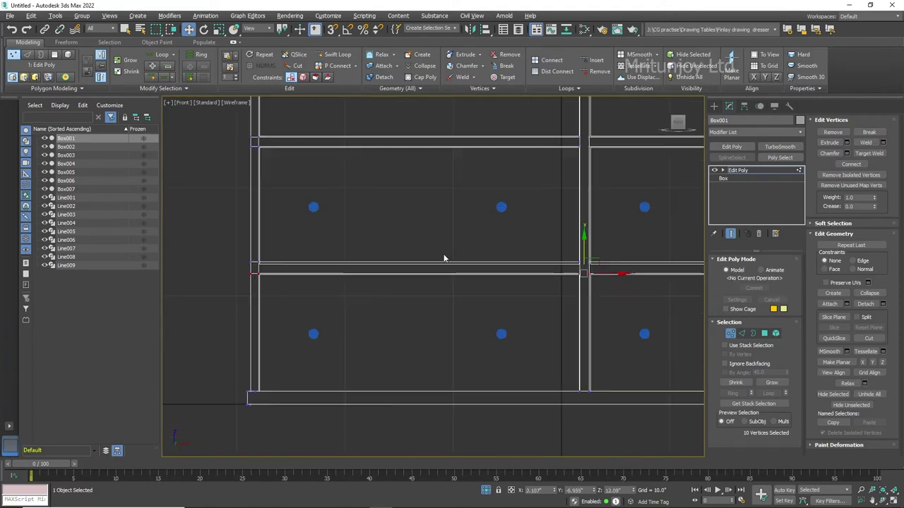
scroll(276, 246, "down", 2)
left_click_drag(269, 240, 507, 253)
scroll(487, 253, "up", 5)
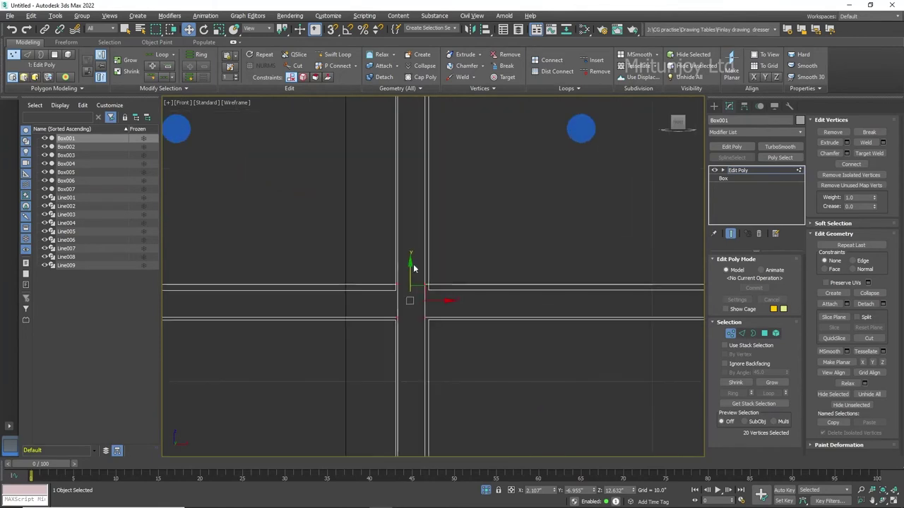
left_click_drag(416, 263, 418, 277)
scroll(439, 270, "down", 1)
scroll(439, 270, "down", 2)
left_click(168, 259)
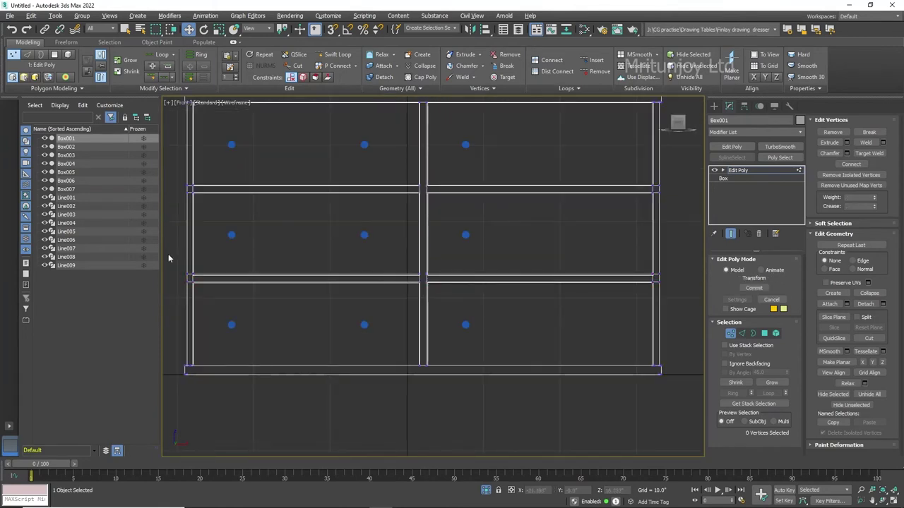
scroll(534, 216, "up", 5)
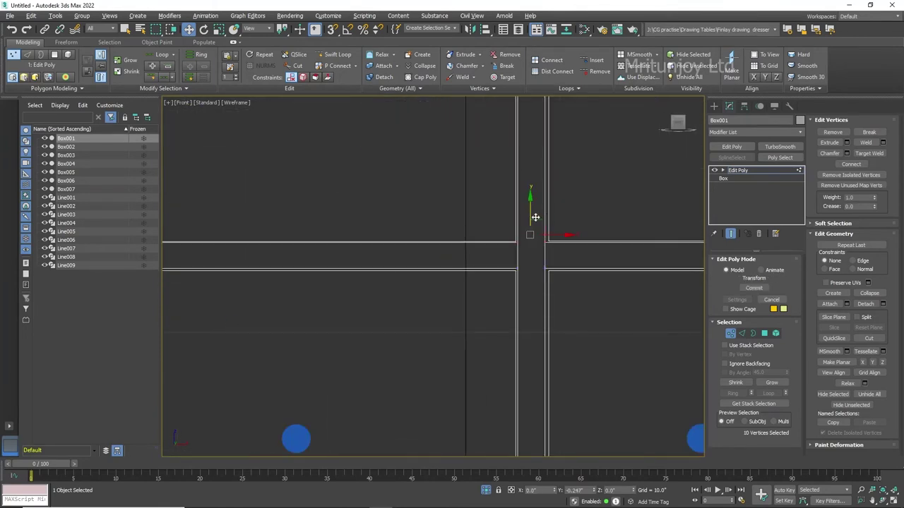
key("p")
middle_click_drag(510, 343, 487, 353, "alt")
scroll(486, 354, "up", 3)
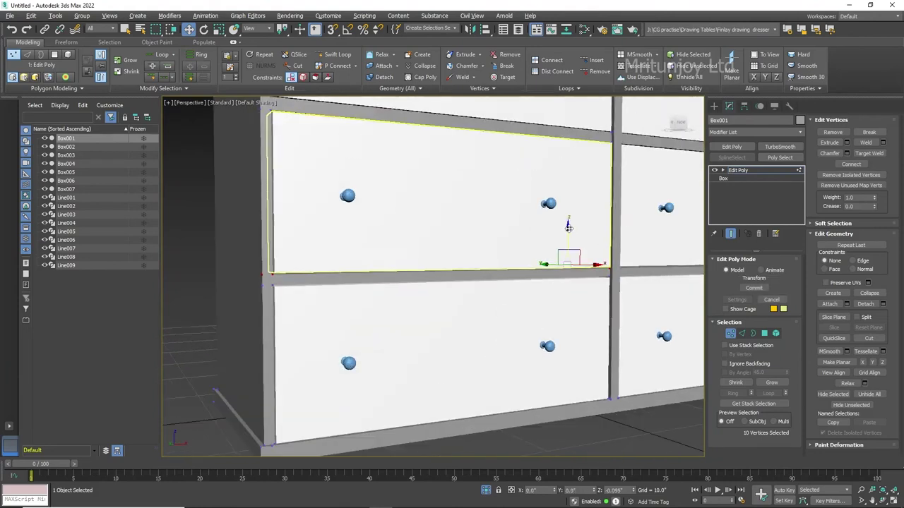
scroll(385, 272, "down", 5)
Step: Copy the three right-drawer knobs further right, creating Line010–Line012
left_click(543, 352)
scroll(526, 362, "down", 4)
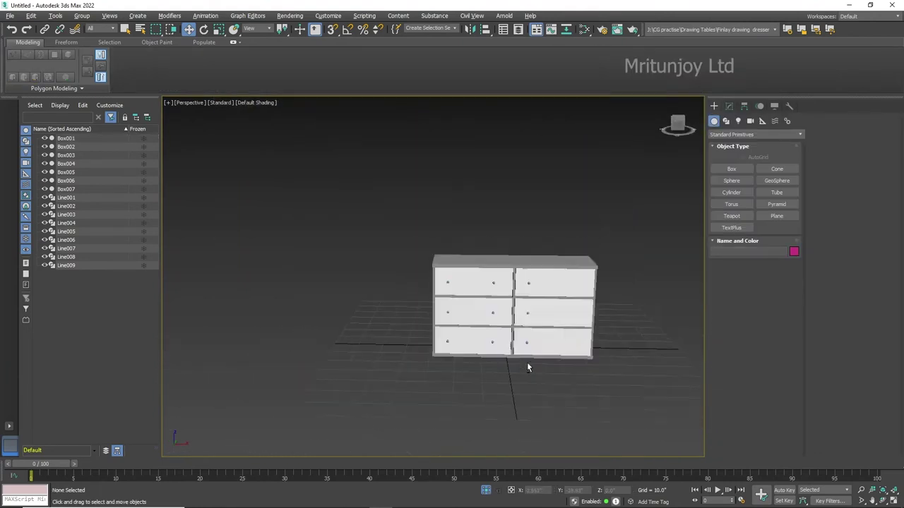
key("alt+w")
scroll(565, 212, "down", 5)
key("alt+w")
left_click(571, 286)
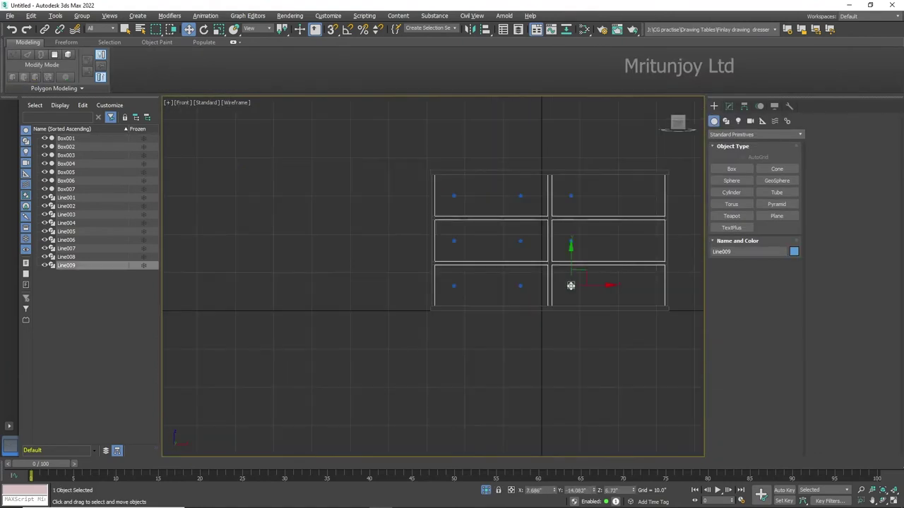
left_click(571, 241, "ctrl")
left_click_drag(599, 241, 671, 249)
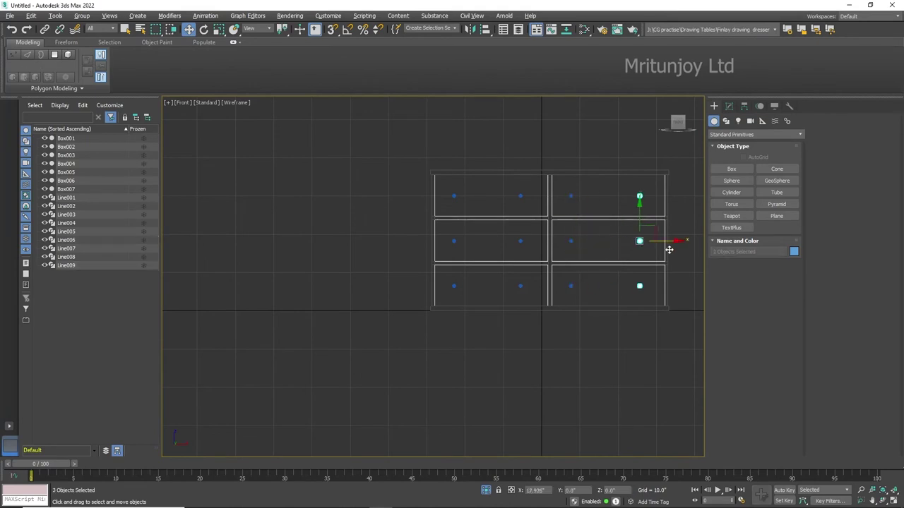
left_click(455, 303)
Step: Select every dresser part and group them into Group001
key("p")
mouse_move(466, 381)
middle_mouse_down("alt")
mouse_move(529, 389)
mouse_move(466, 362)
middle_mouse_up("alt")
left_click_drag(308, 226, 571, 351)
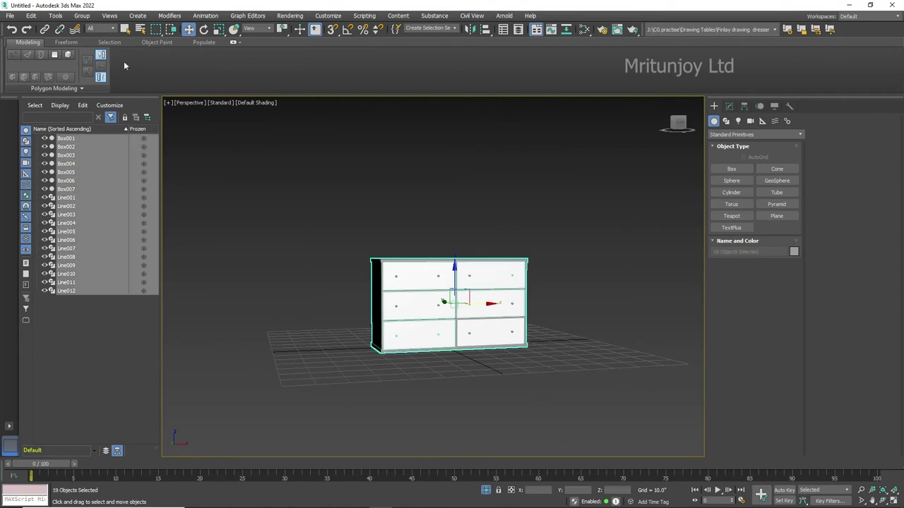
left_click(83, 16)
left_click(88, 30)
left_click(461, 275)
scroll(455, 283, "up", 3)
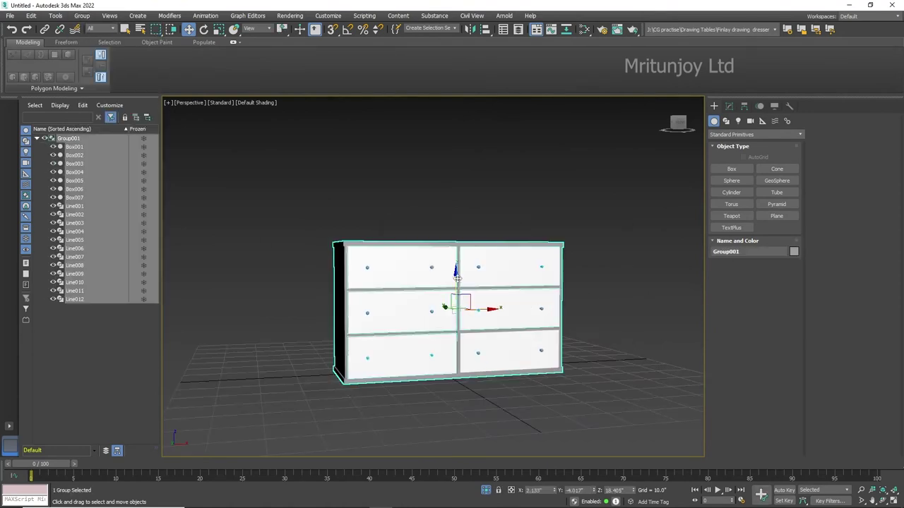
scroll(455, 249, "up", 2)
key("ctrl+d")
key("alt+w")
left_click(544, 259)
key("alt+w")
scroll(460, 365, "up", 3)
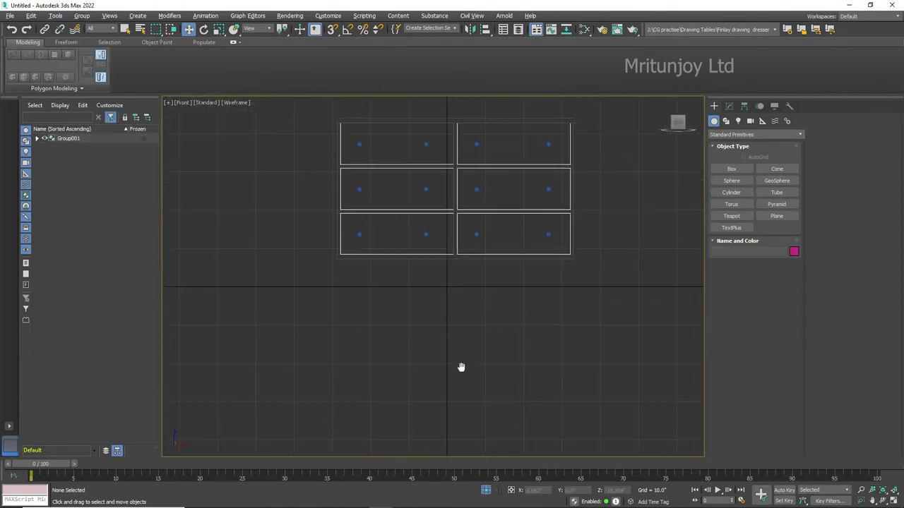
scroll(508, 213, "up", 2)
Step: Draw a V-shaped line below the dresser's bottom-right corner in the Front view
key("ctrl+d")
left_click(726, 121)
left_click(732, 181)
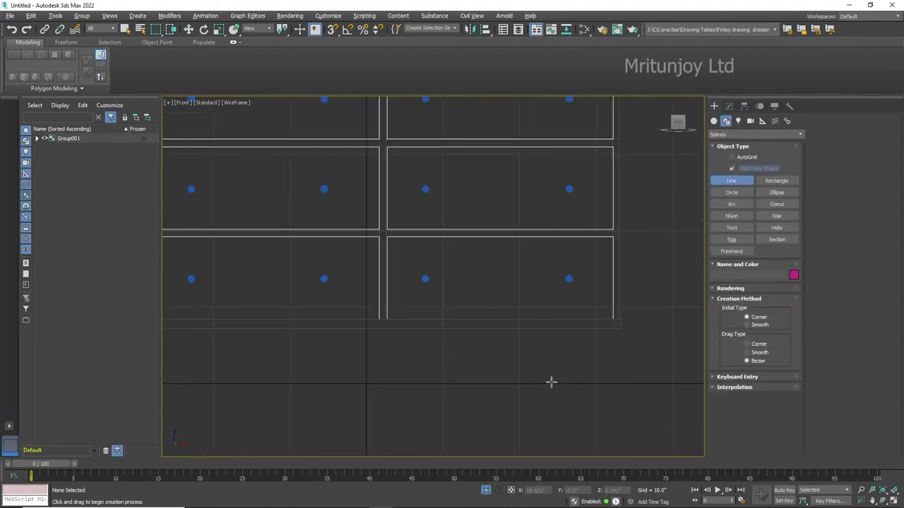
scroll(551, 382, "up", 2)
left_click(567, 330)
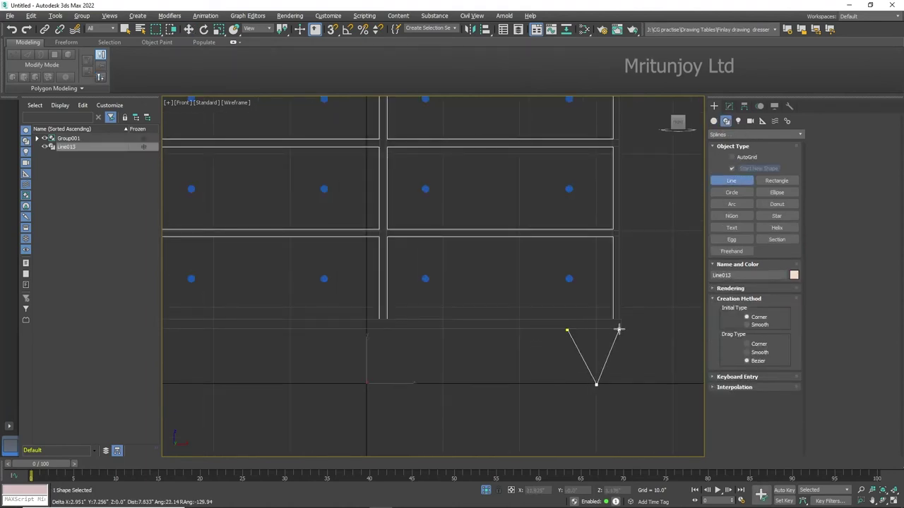
Step: Raise the V's two top vertices up to the dresser base
left_click(729, 106)
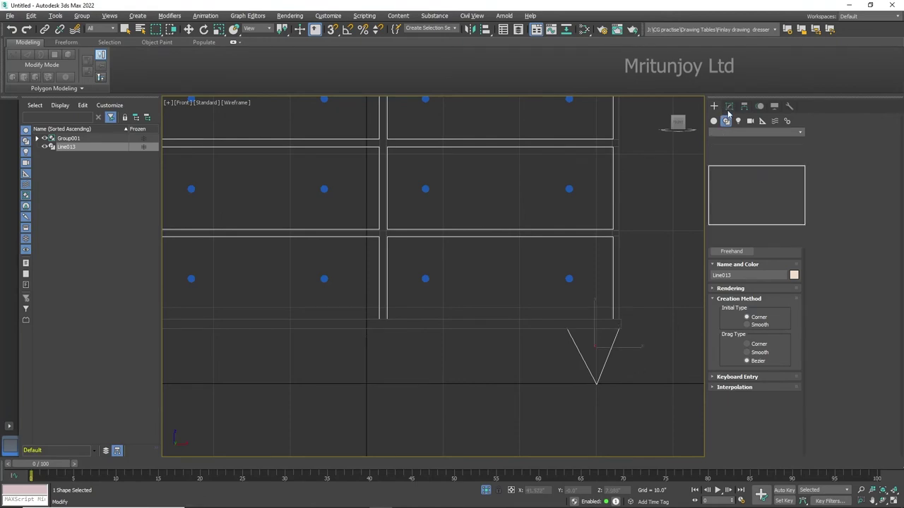
left_click(718, 260)
left_click(723, 265)
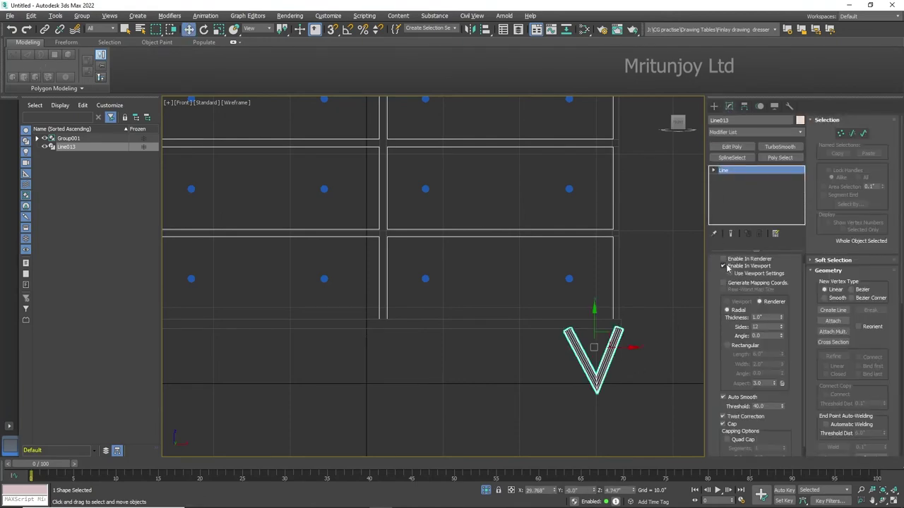
scroll(654, 356, "up", 2)
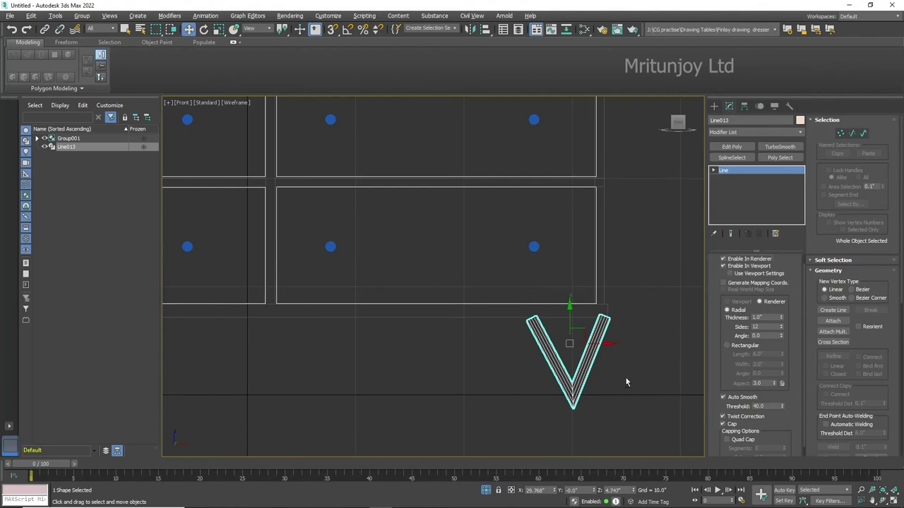
left_click(724, 265)
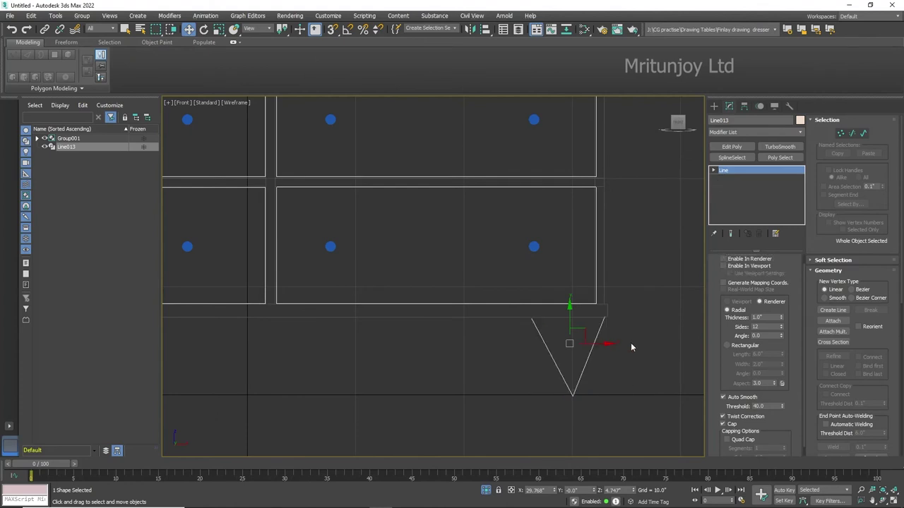
left_click(841, 132)
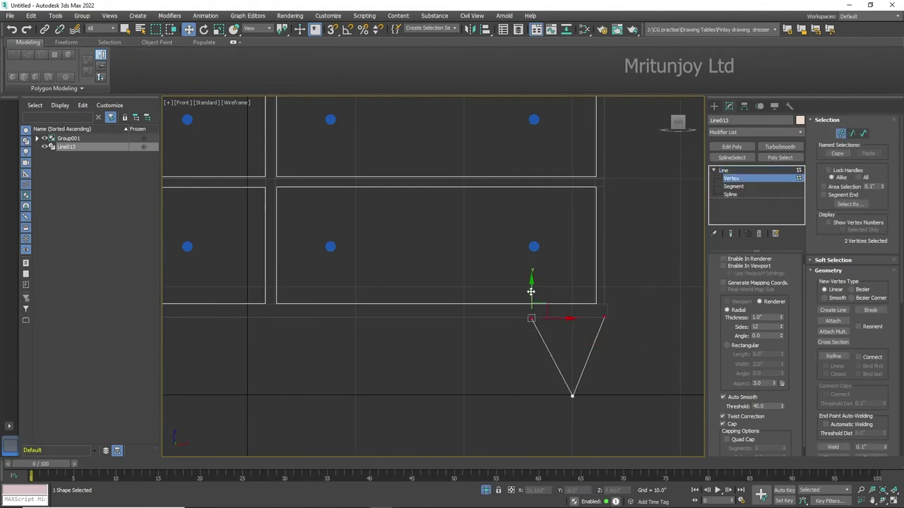
left_click_drag(531, 291, 531, 283)
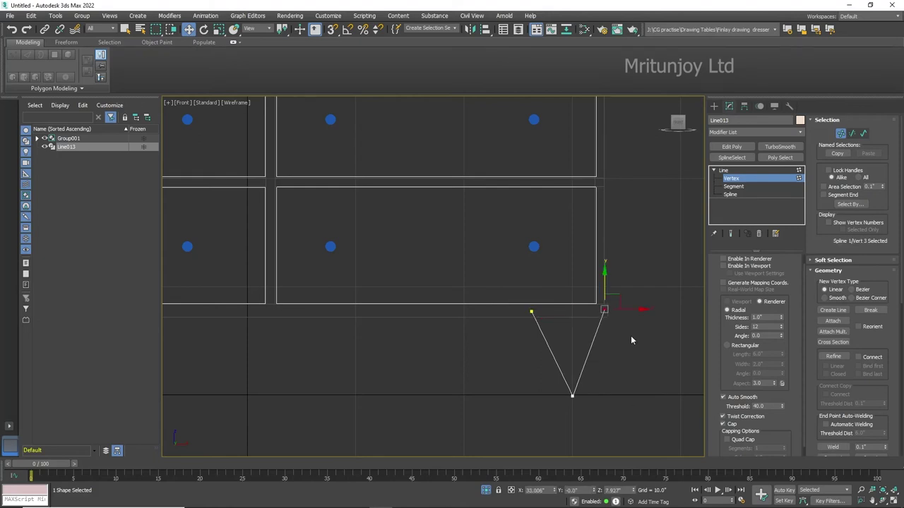
Step: Orbit and zoom to a low, close view of the V-shaped leg under the dresser
key("p")
mouse_move(579, 393)
middle_mouse_down("alt")
mouse_move(515, 363)
mouse_move(524, 397)
middle_mouse_up("alt")
scroll(515, 363, "up", 5)
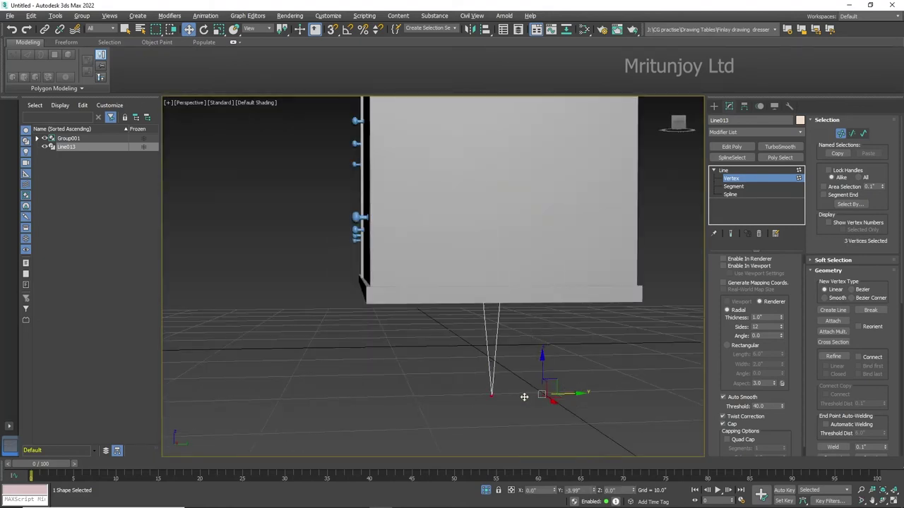
key("alt+w")
key("alt+w")
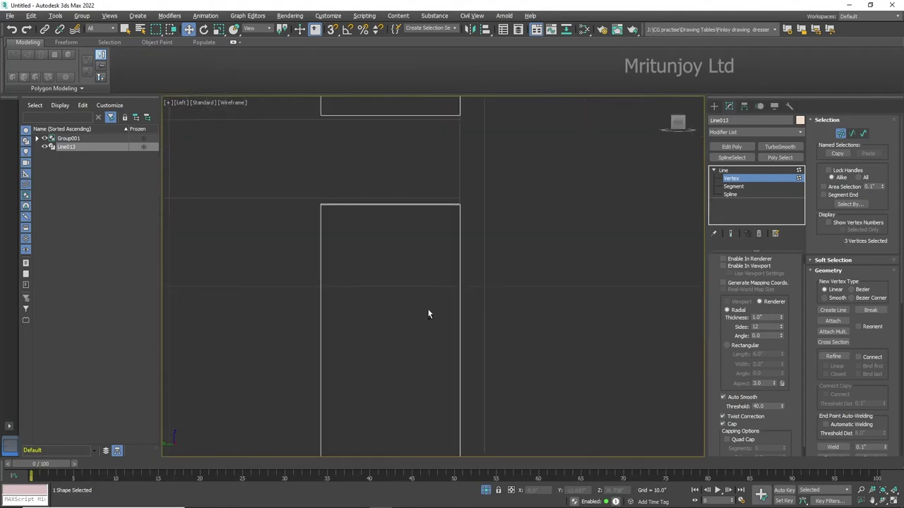
scroll(434, 339, "down", 3)
scroll(432, 400, "up", 2)
scroll(432, 400, "up", 3)
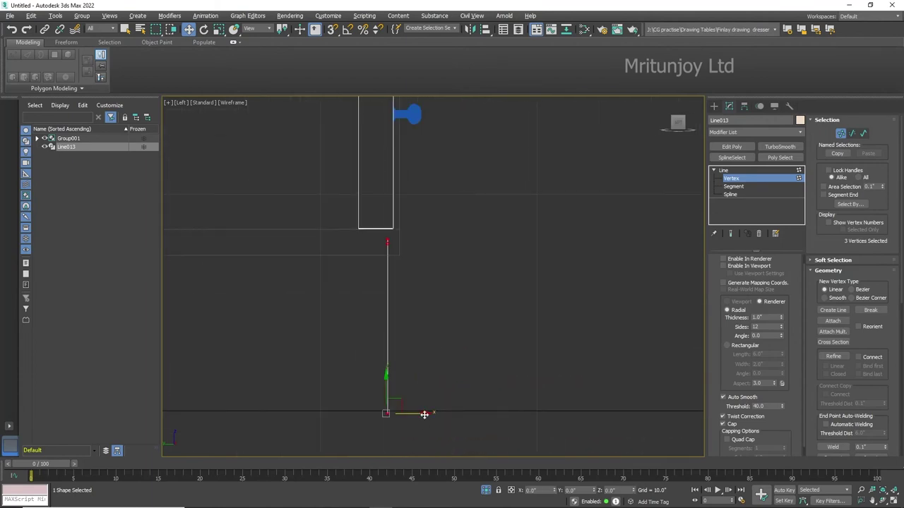
key("p")
mouse_move(484, 353)
middle_mouse_down("alt")
mouse_move(441, 299)
mouse_move(484, 355)
middle_mouse_up("alt")
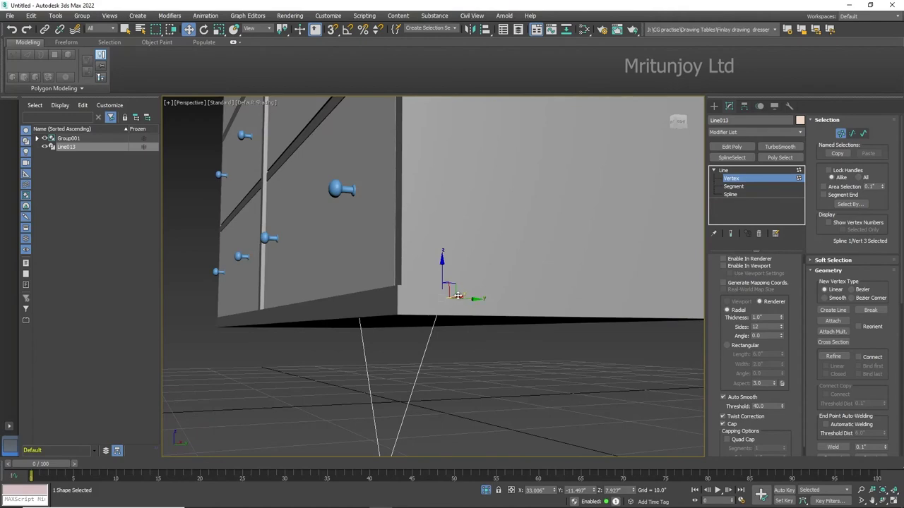
middle_click_drag(457, 296, 495, 303, "alt")
Step: Enable the leg line in the viewport as a tube with 24 sides
left_click(723, 267)
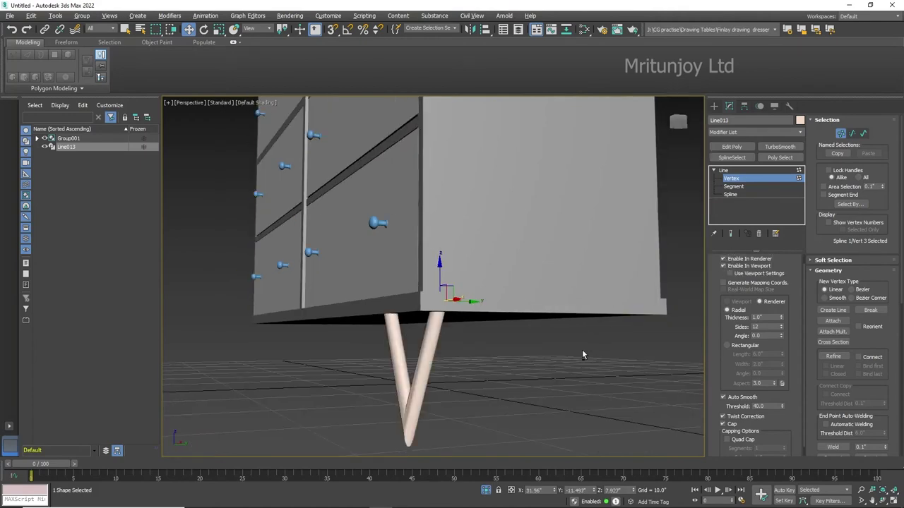
mouse_move(583, 350)
middle_mouse_down("alt")
mouse_move(642, 313)
mouse_move(365, 331)
middle_mouse_up("alt")
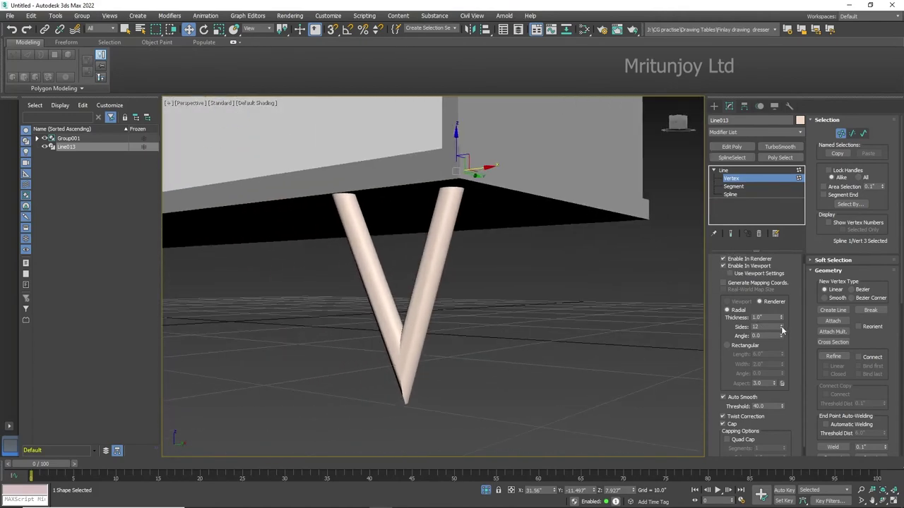
type("24")
key("Return")
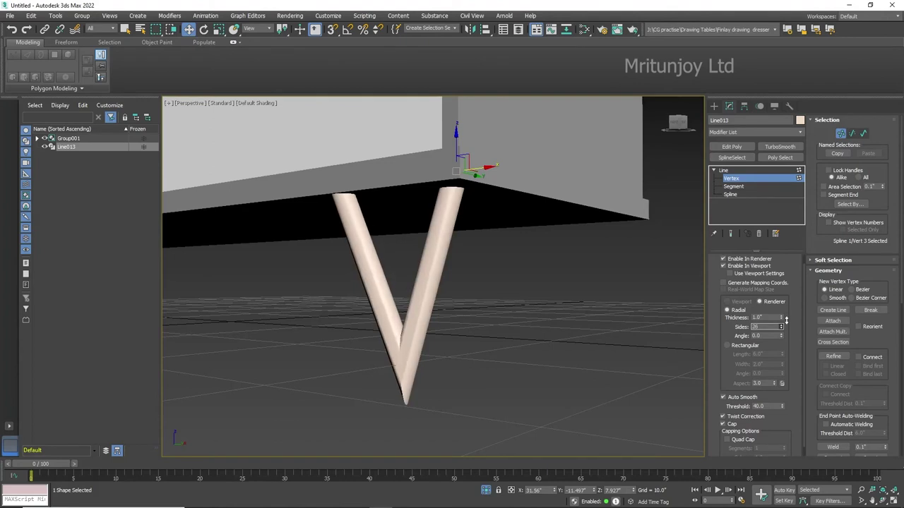
Step: Turn on Edged Faces and try rounding the V's sharp bottom point
key("F4")
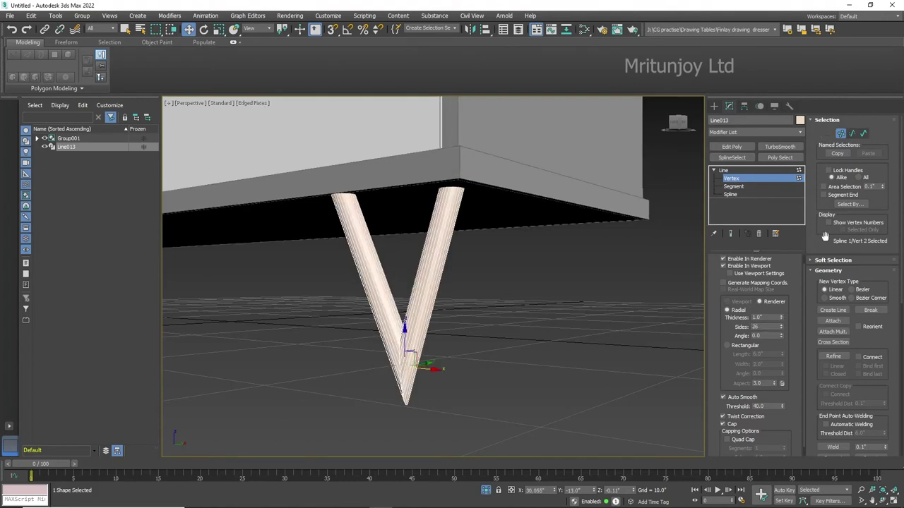
scroll(838, 419, "down", 5)
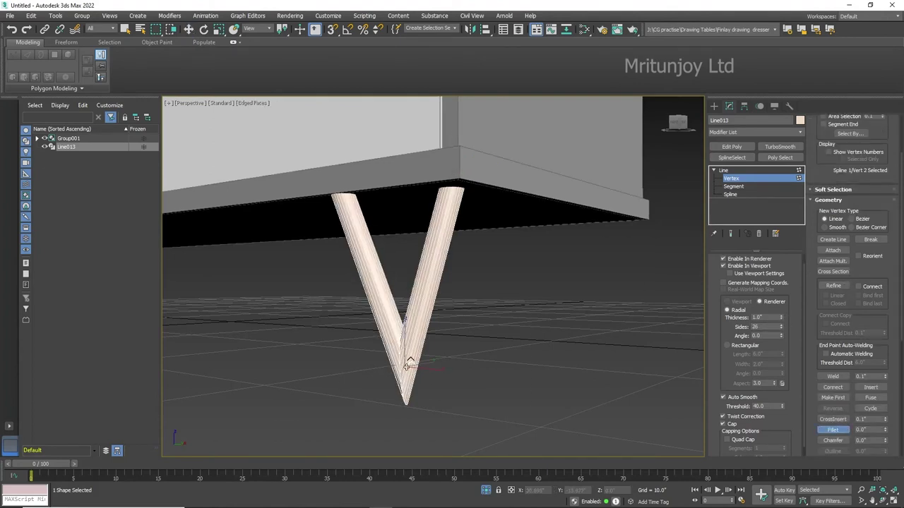
left_click_drag(410, 364, 411, 332)
scroll(452, 337, "down", 3)
scroll(522, 333, "down", 3)
scroll(387, 302, "down", 2)
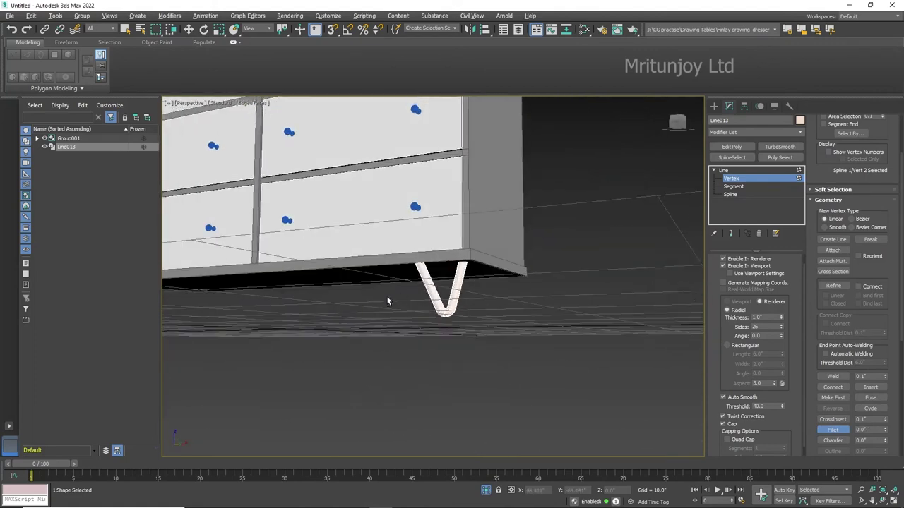
middle_click_drag(387, 302, 446, 312, "alt")
scroll(852, 317, "up", 5)
Step: Return to moving the vertex and briefly check the dresser reference photo
key("w")
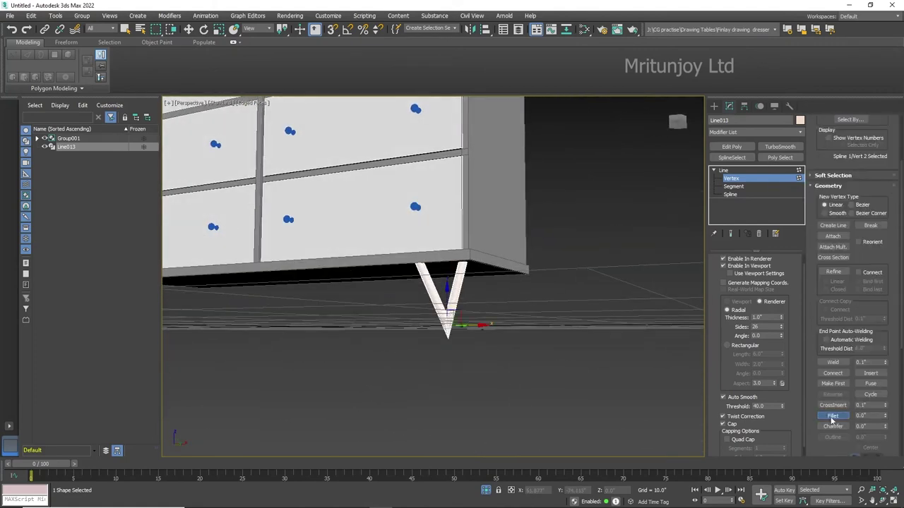
scroll(517, 254, "up", 3)
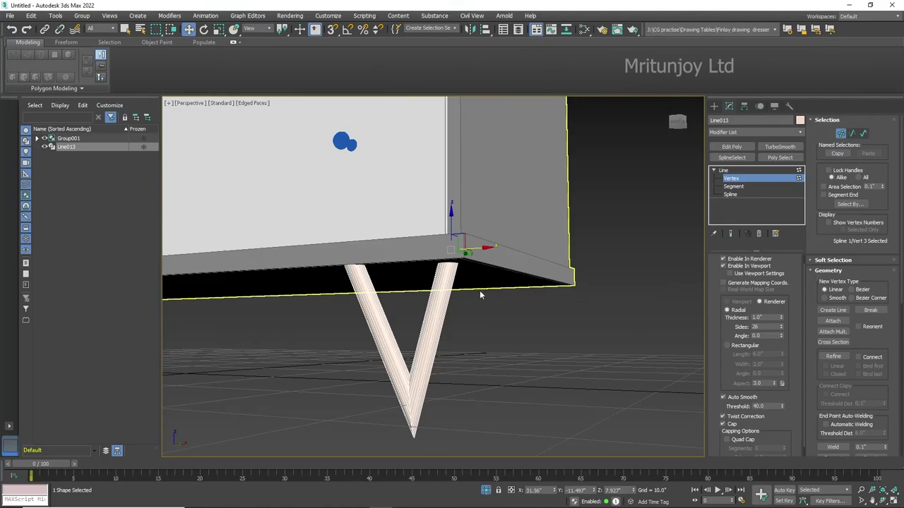
scroll(479, 290, "down", 5)
left_click(448, 500)
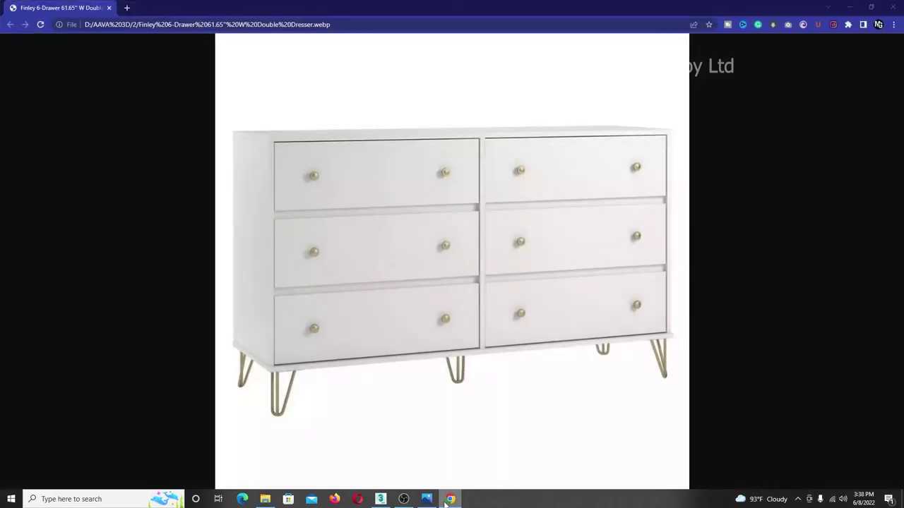
left_click(447, 500)
scroll(485, 344, "up", 3)
scroll(484, 345, "up", 2)
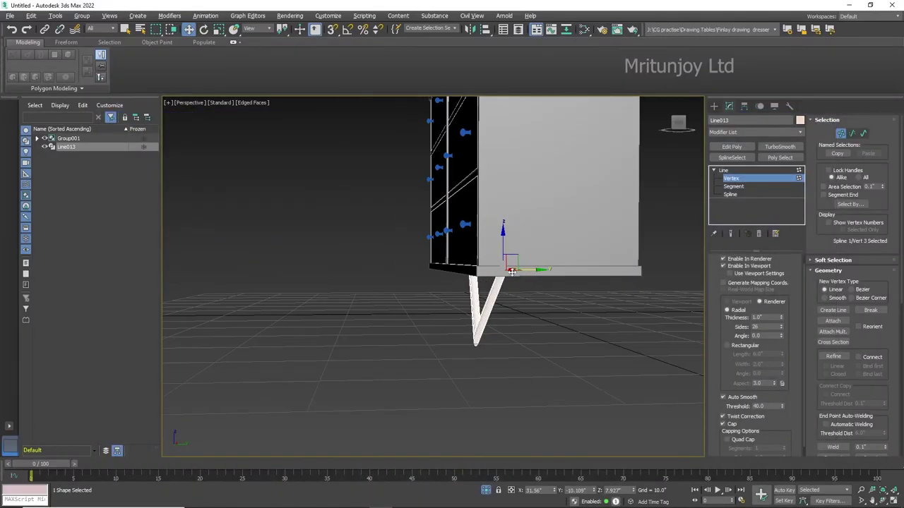
Step: Fillet the leg's bottom vertex into a rounded bend
mouse_move(504, 270)
middle_mouse_down("alt")
mouse_move(560, 346)
mouse_move(510, 278)
mouse_move(541, 322)
mouse_move(541, 272)
middle_mouse_up("alt")
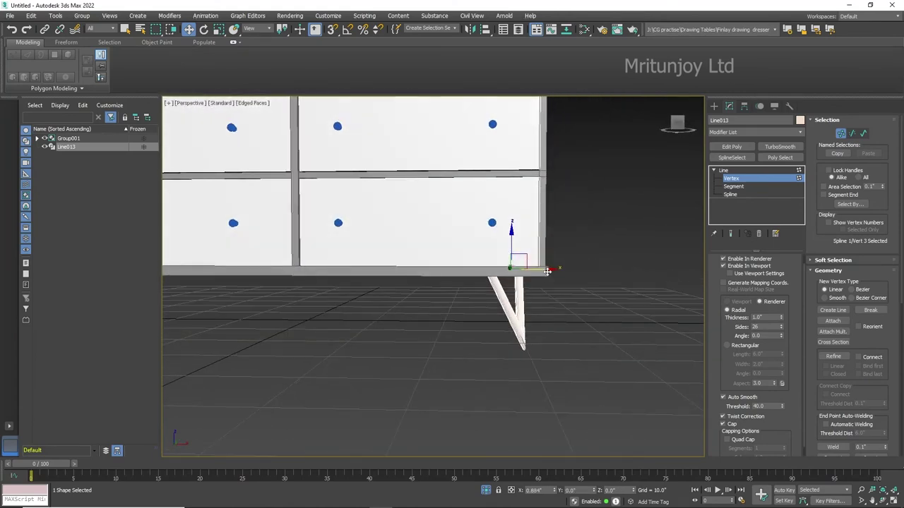
scroll(848, 339, "down", 3)
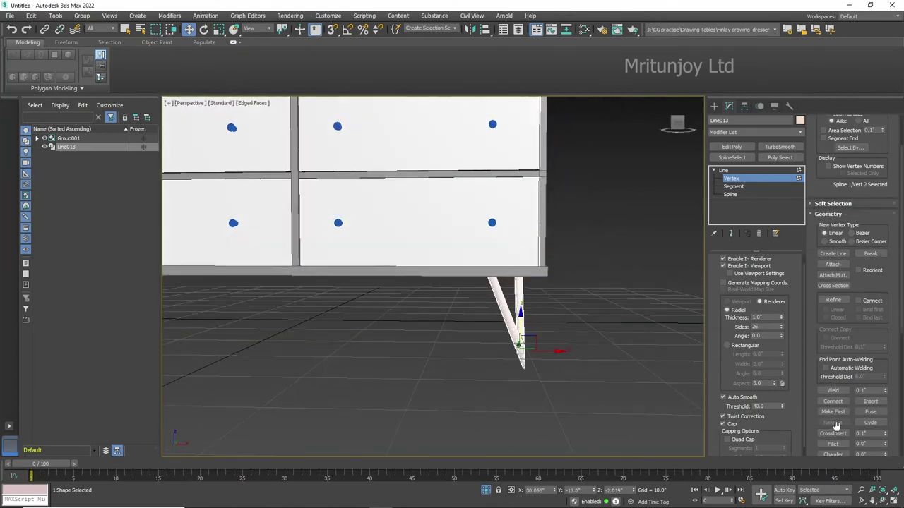
left_click(834, 401)
scroll(527, 335, "up", 2)
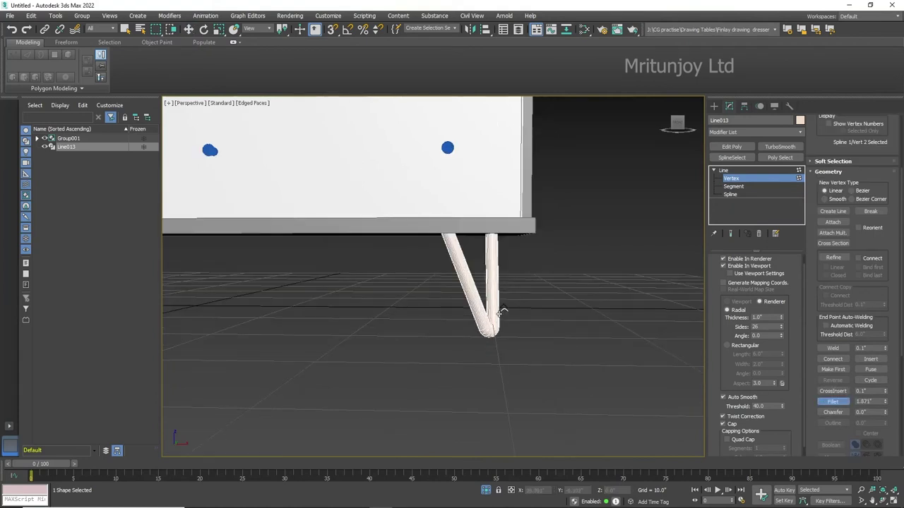
Step: At Line level, reduce the tube's rendering thickness to 0.59" and deselect the leg
left_click(723, 170)
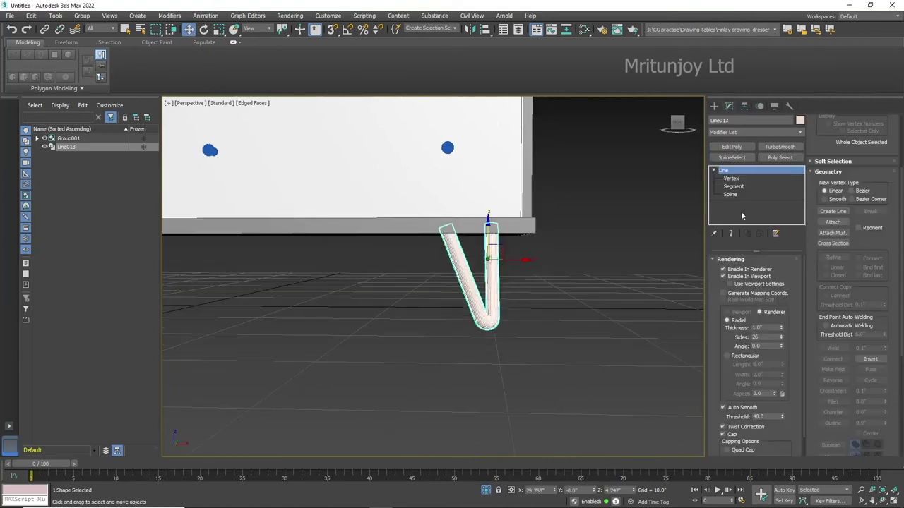
left_click_drag(780, 330, 782, 338)
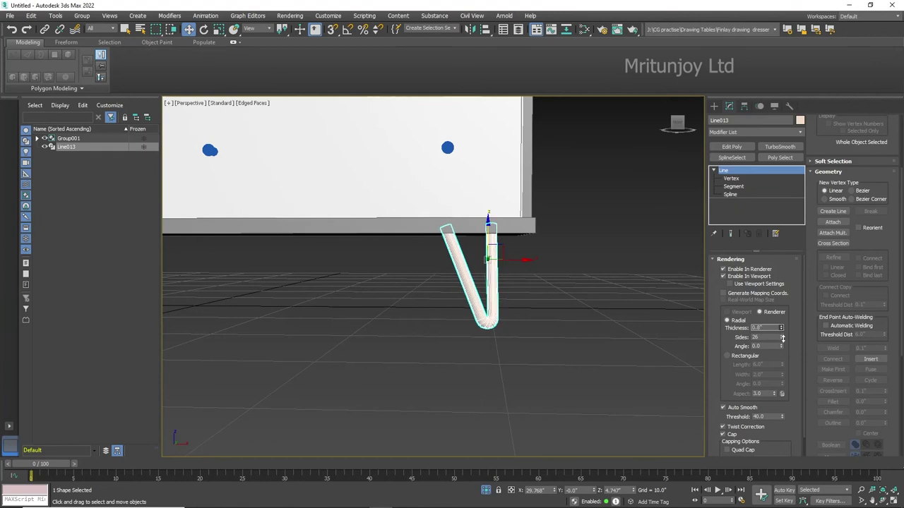
scroll(579, 309, "down", 4)
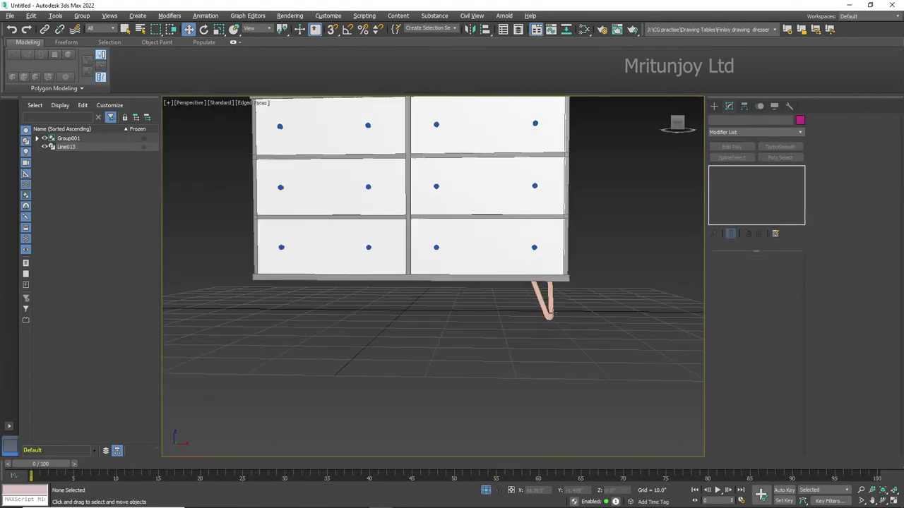
middle_click_drag(579, 309, 621, 304, "alt")
scroll(617, 330, "up", 3)
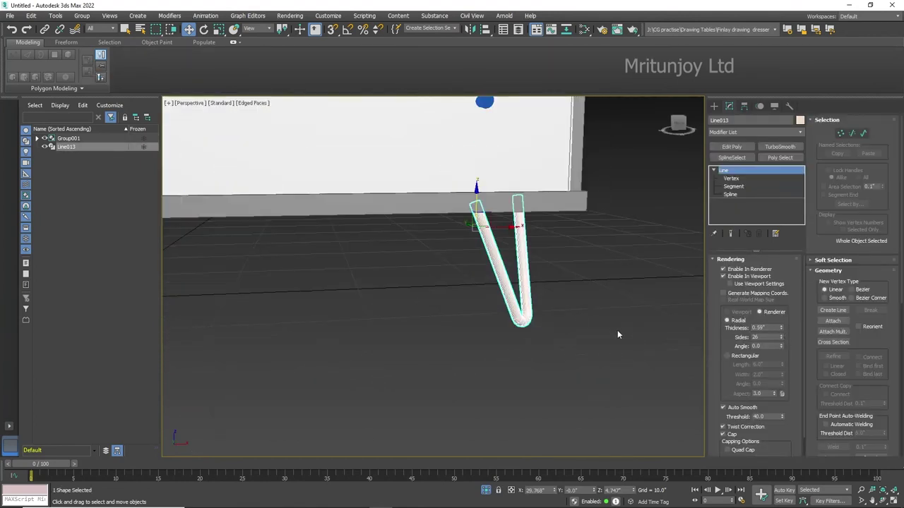
left_click(617, 330)
Step: Orbit around the leg to face the dresser front
left_click(713, 106)
middle_click_drag(572, 281, 435, 256, "alt")
left_click(437, 258)
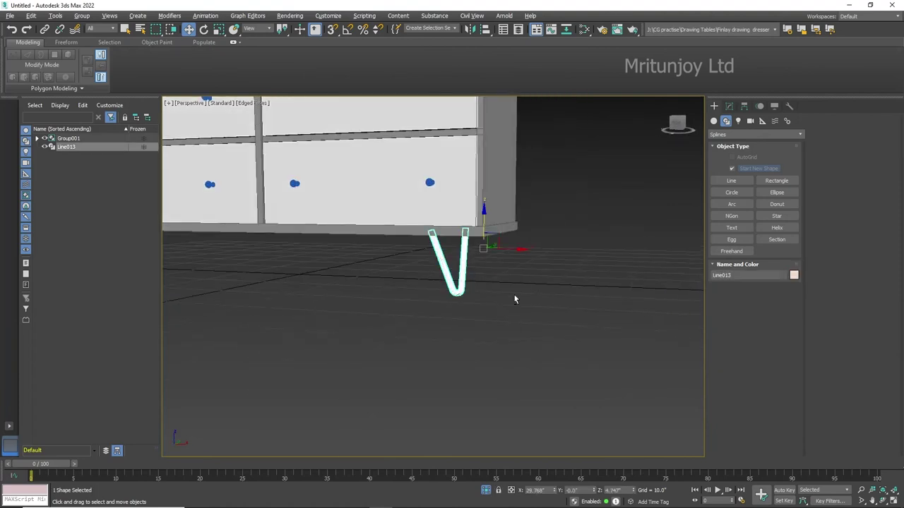
middle_click_drag(514, 294, 559, 256, "alt")
scroll(470, 336, "down", 2)
left_click(470, 336)
middle_click_drag(469, 336, 424, 332, "alt")
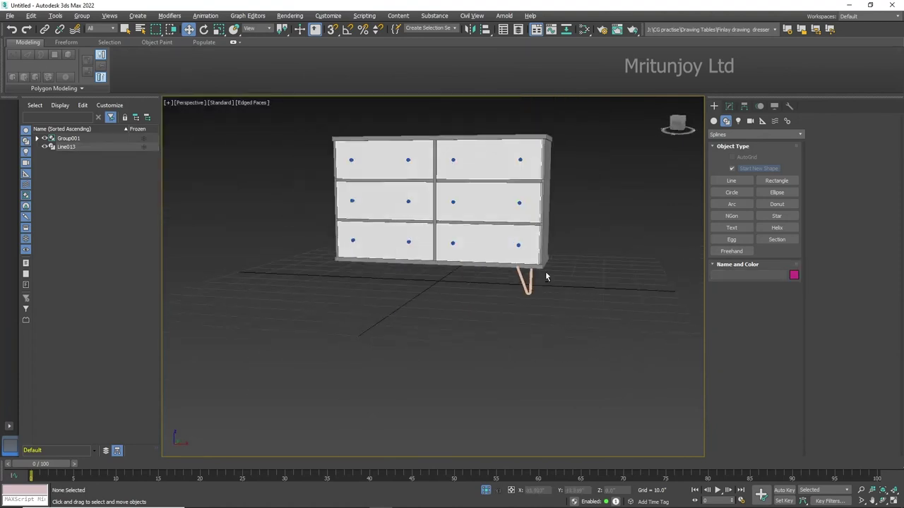
scroll(516, 282, "up", 5)
Step: Move Line013 to the dresser's right corner
left_click(519, 283)
left_click(591, 329)
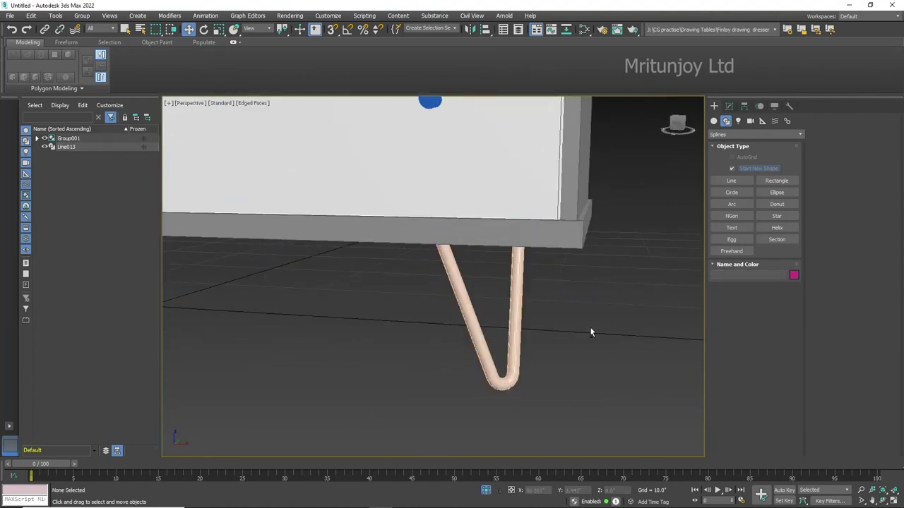
scroll(565, 297, "down", 2)
left_click(541, 254)
left_click_drag(541, 255, 597, 283)
left_click(608, 321)
Step: In maximized Front view, draw Line014 straight up the leg to the dresser base
key("alt+w")
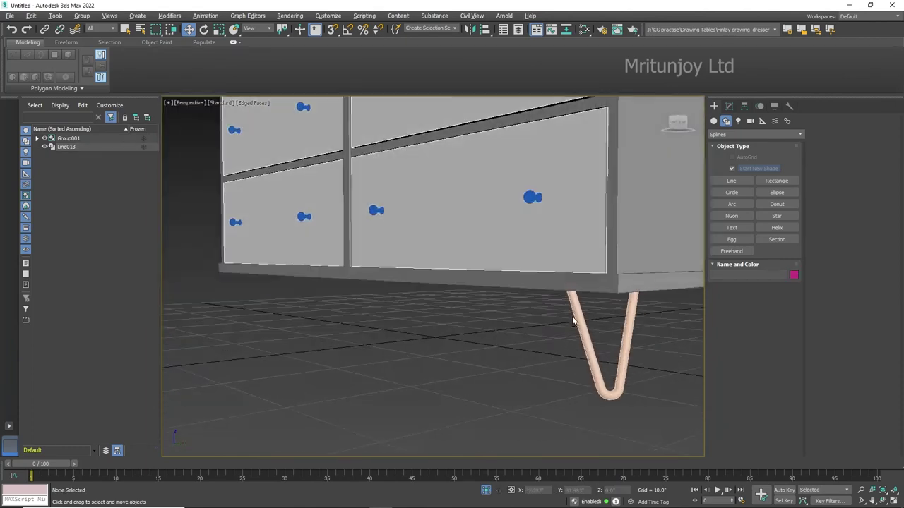
key("alt+w")
scroll(564, 297, "up", 3)
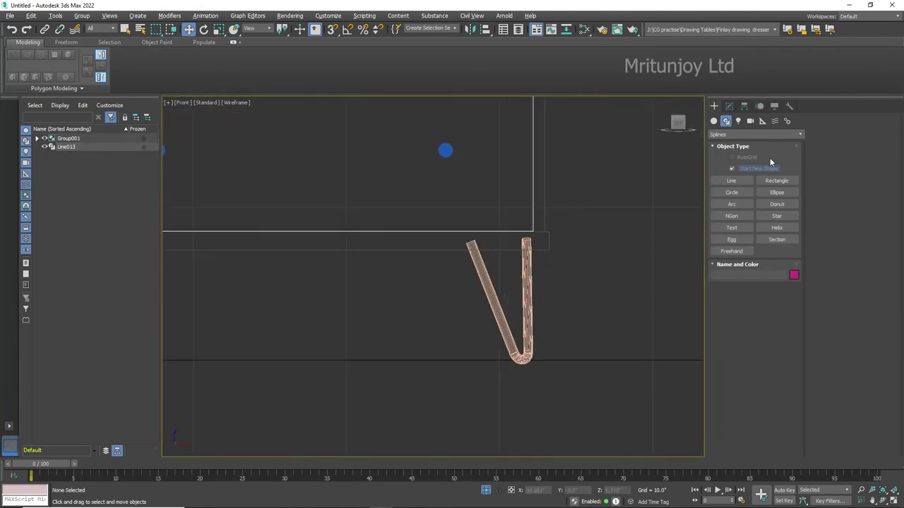
left_click(731, 180)
scroll(516, 296, "up", 2)
left_click(514, 376)
left_click_drag(512, 295, 514, 190)
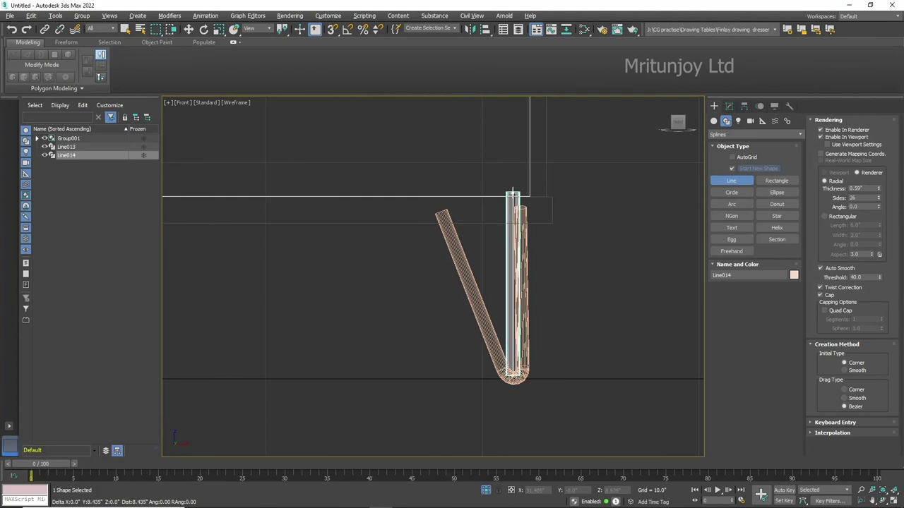
right_click(513, 189)
Step: Check the new rod in front, top and perspective views, then select both leg rods
left_click(189, 29)
key("p")
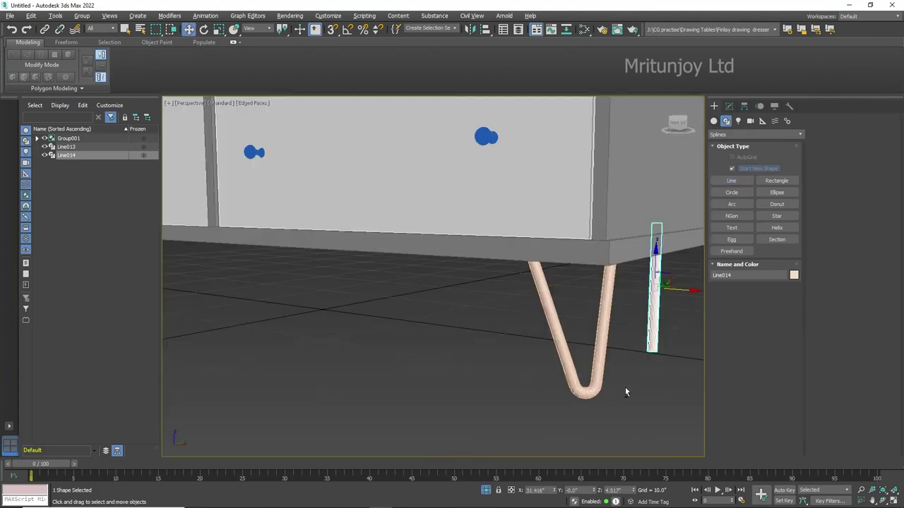
key("f")
key("alt+w")
key("t")
key("alt+w")
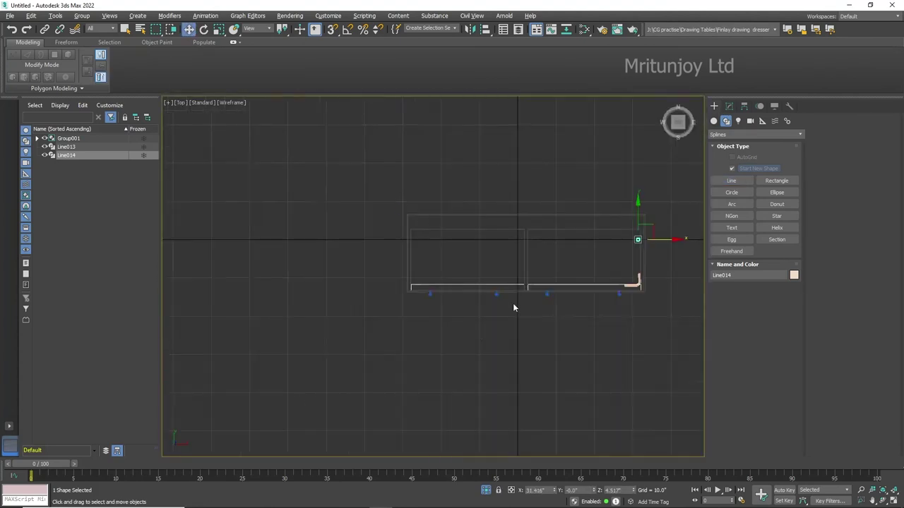
key("alt+w")
left_click(629, 423)
key("alt+w")
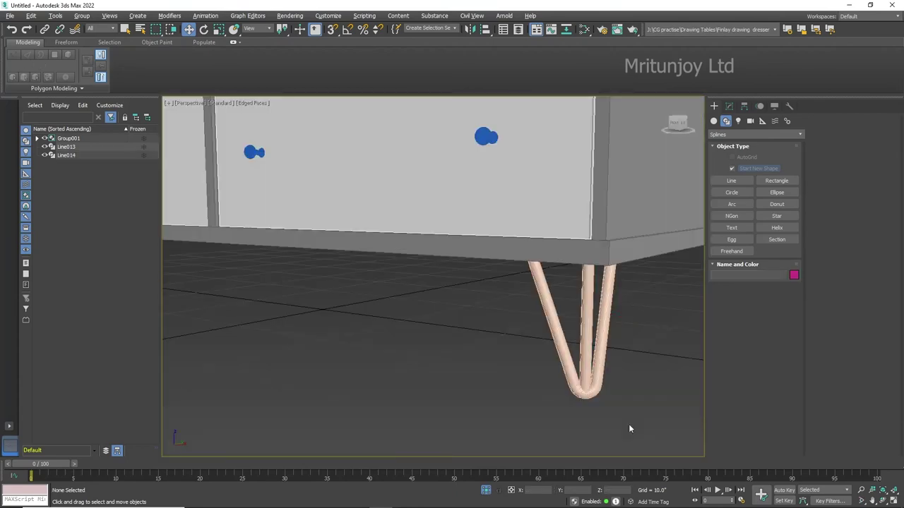
mouse_move(628, 423)
middle_mouse_down("alt")
mouse_move(555, 416)
mouse_move(701, 446)
mouse_move(678, 438)
middle_mouse_up("alt")
left_click_drag(480, 240, 573, 409)
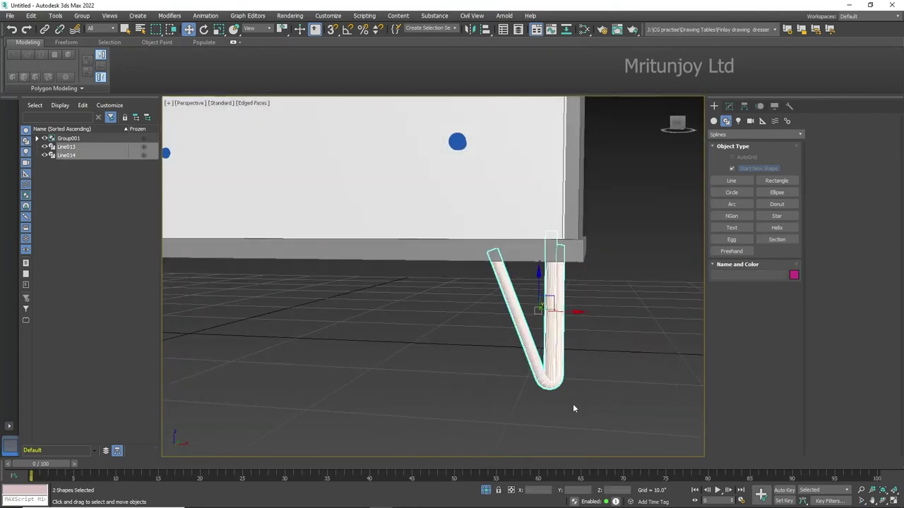
Step: Colour both leg rods orange and turn off Edged Faces
left_click(794, 276)
left_click(499, 310)
left_click(653, 323)
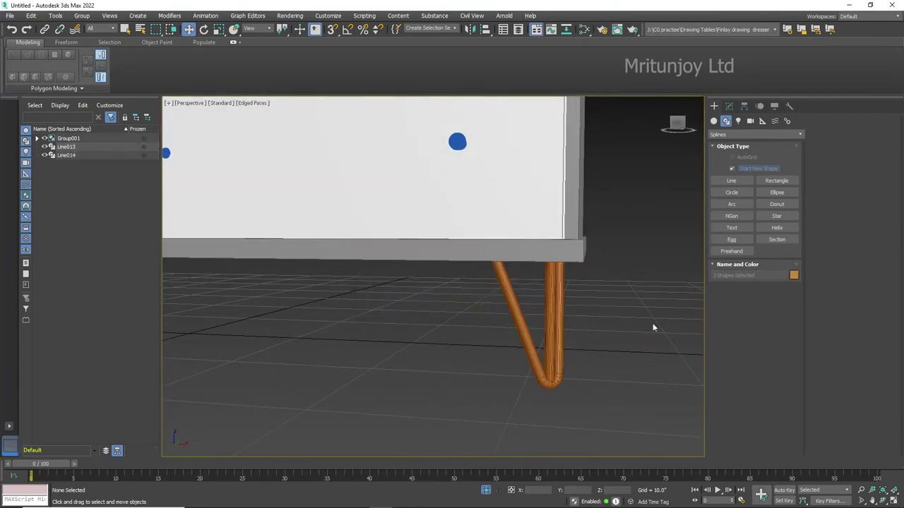
key("F4")
scroll(633, 311, "down", 5)
mouse_move(633, 310)
middle_mouse_down("alt")
mouse_move(542, 345)
mouse_move(624, 329)
mouse_move(645, 337)
mouse_move(628, 343)
mouse_move(646, 346)
mouse_move(651, 336)
middle_mouse_up("alt")
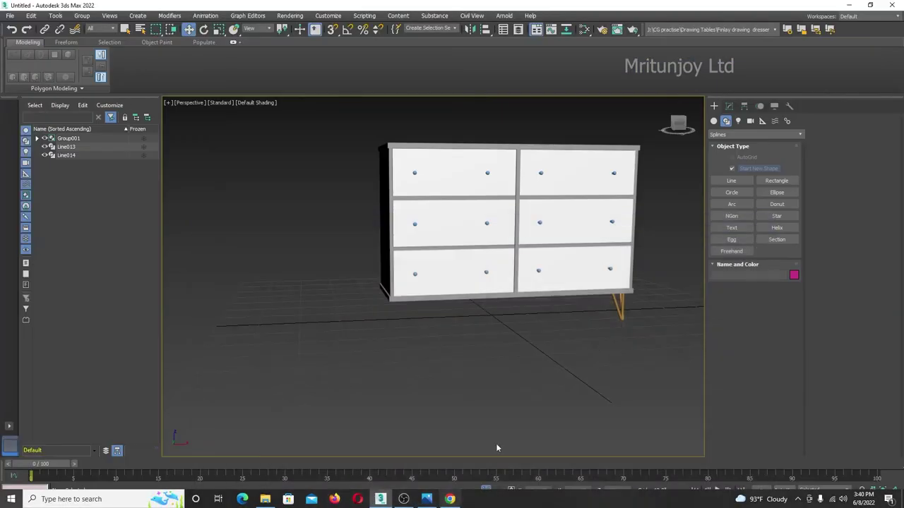
scroll(606, 325, "up", 5)
Step: Group the two orange rods as Group002
left_click(609, 326)
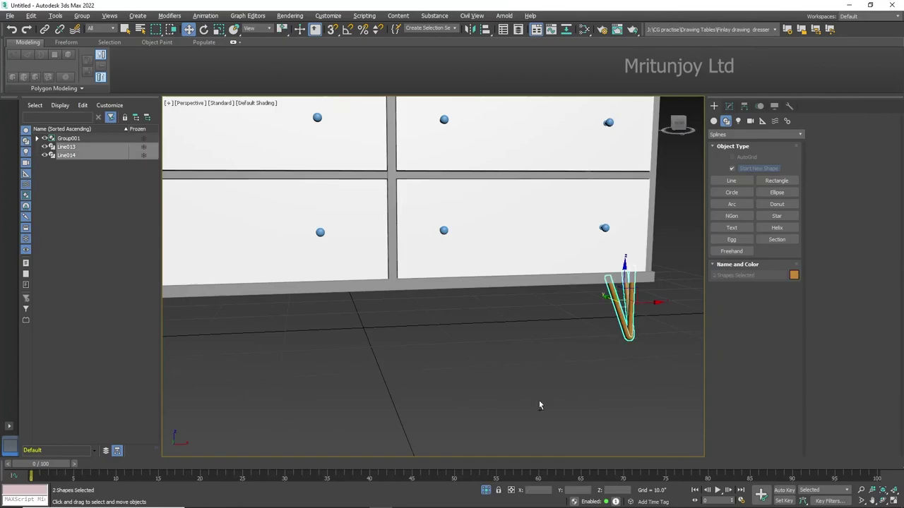
left_click(449, 499)
left_click(450, 499)
left_click(82, 16)
left_click(92, 29)
left_click(481, 274)
scroll(500, 337, "down", 5)
scroll(577, 322, "up", 5)
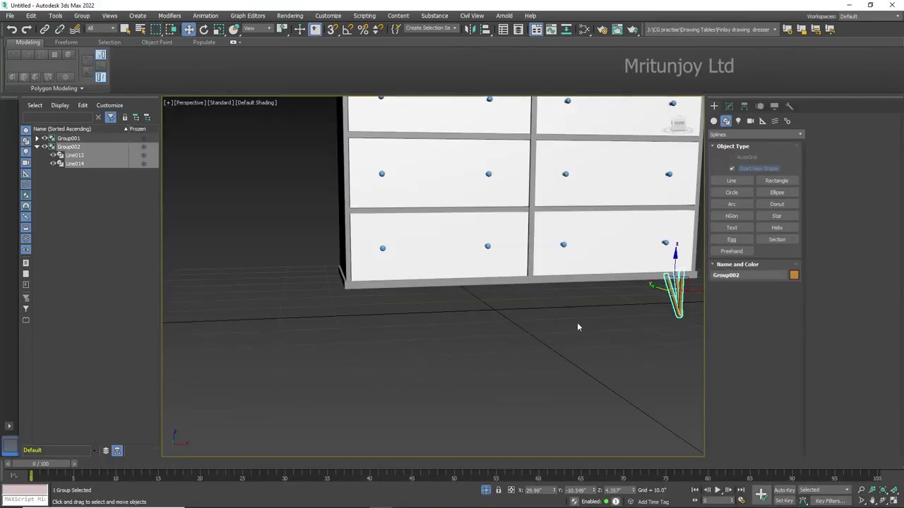
Step: Clone the leg group to the front-left corner and rotate the copy 90°
left_click_drag(629, 293, 316, 324, "shift")
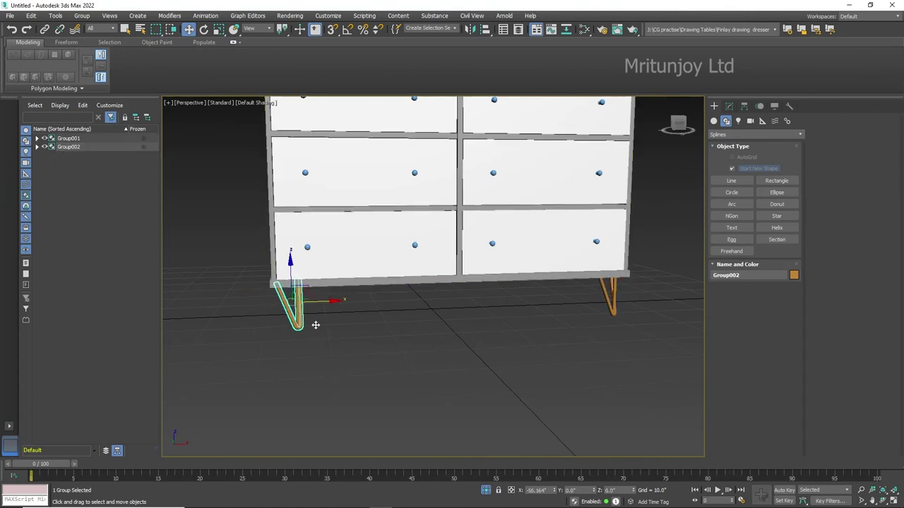
key("Return")
scroll(295, 285, "up", 2)
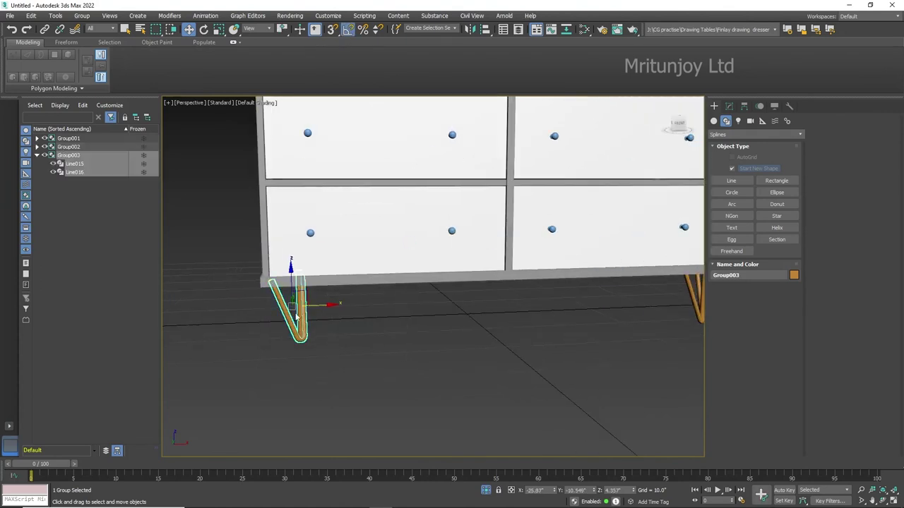
key("e")
left_click_drag(296, 316, 300, 316)
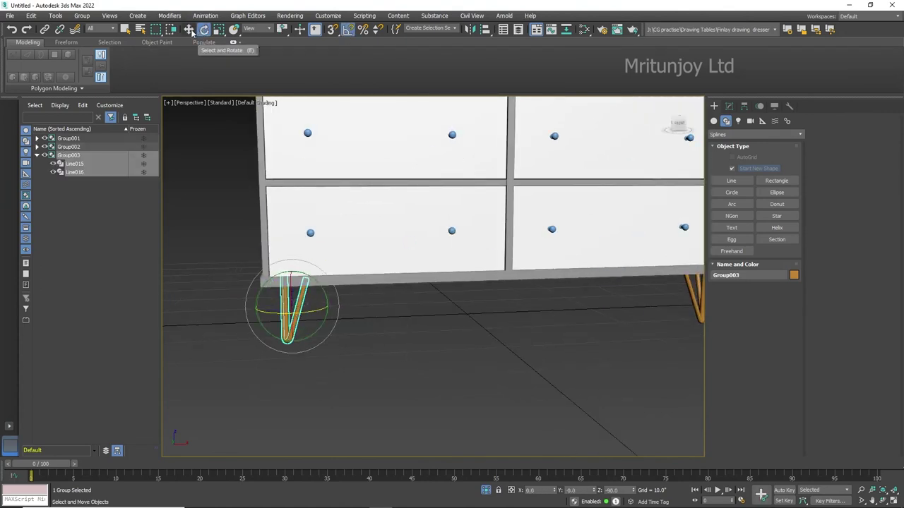
left_click(190, 29)
left_click(337, 321)
Step: Clone both front legs with a 180° rotation and slide the copies into the back corners
scroll(337, 320, "down", 3)
mouse_move(349, 332)
middle_mouse_down("alt")
mouse_move(343, 318)
mouse_move(328, 333)
middle_mouse_up("alt")
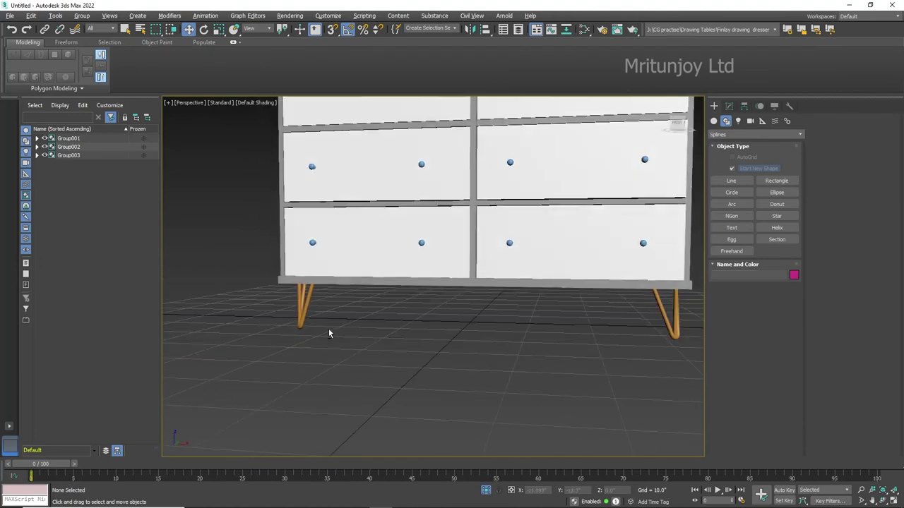
left_click_drag(694, 361, 692, 357)
scroll(500, 321, "down", 3)
mouse_move(500, 322)
middle_mouse_down("alt")
mouse_move(472, 339)
mouse_move(433, 321)
middle_mouse_up("alt")
key("e")
left_click_drag(433, 321, 510, 324, "shift")
left_click(456, 299)
left_click(456, 296)
key("w")
middle_click_drag(510, 324, 560, 391, "alt")
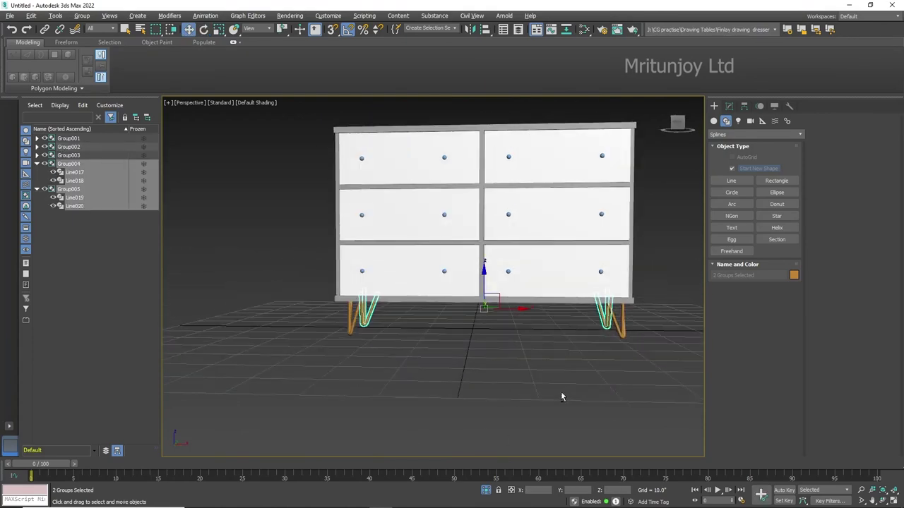
Step: In Top view, select the front-left leg group Group003
key("t")
scroll(268, 323, "up", 2)
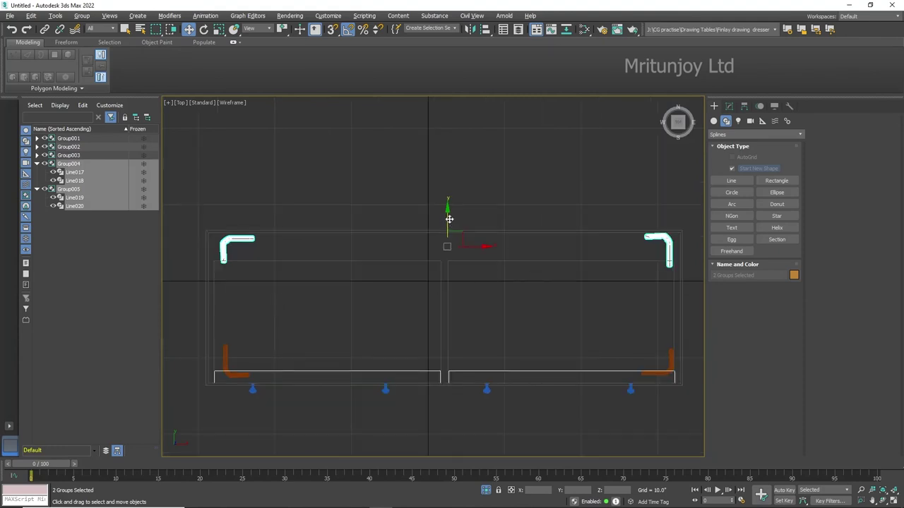
left_click(323, 382)
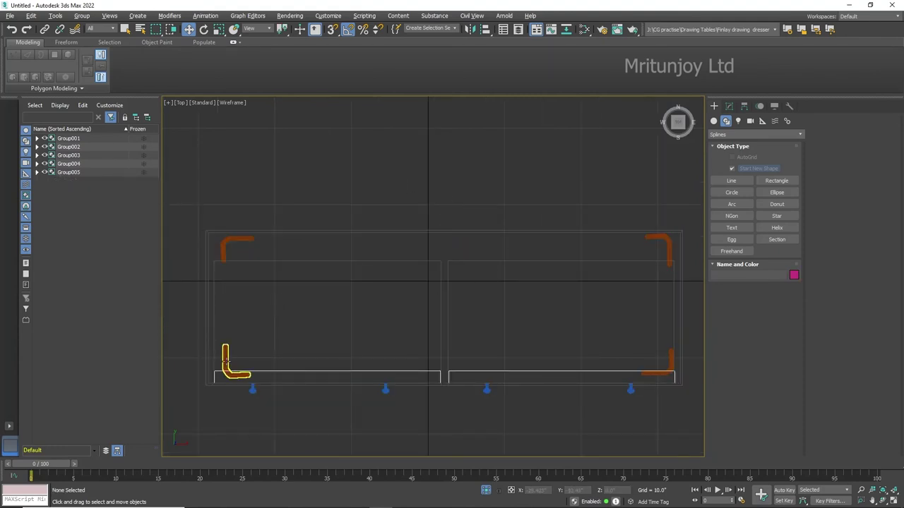
left_click(226, 364)
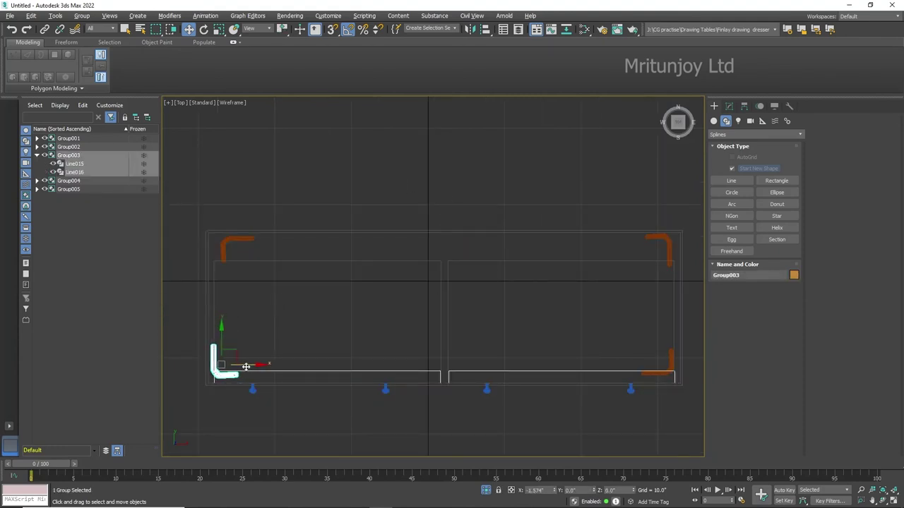
left_click(247, 241)
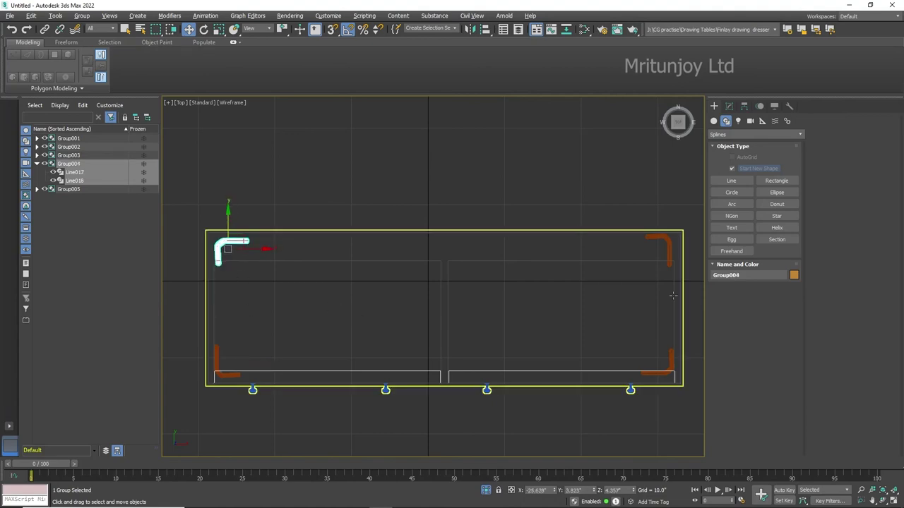
left_click(659, 238)
left_click(562, 212)
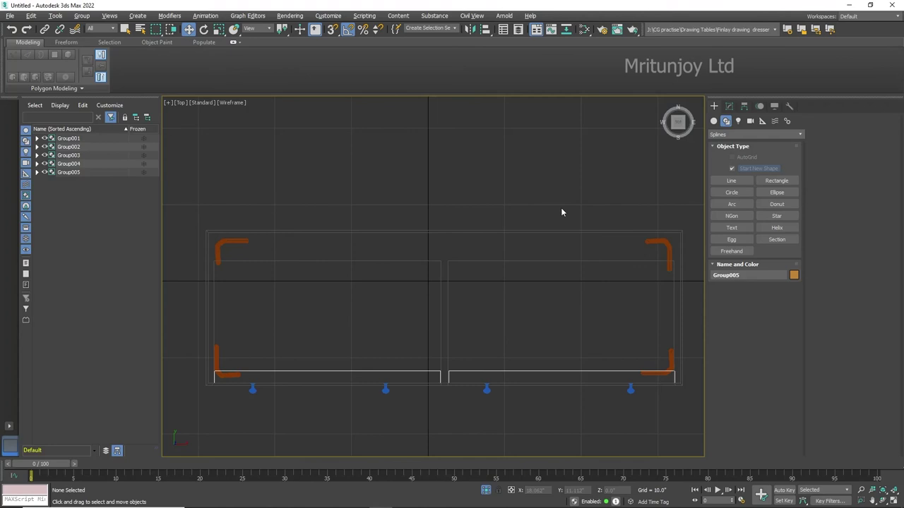
left_click(218, 364)
left_click(223, 366)
Step: Clone it as Group006, rotate about 61°, and move it to the dresser centre
left_click_drag(223, 366, 485, 366, "shift")
key("Return")
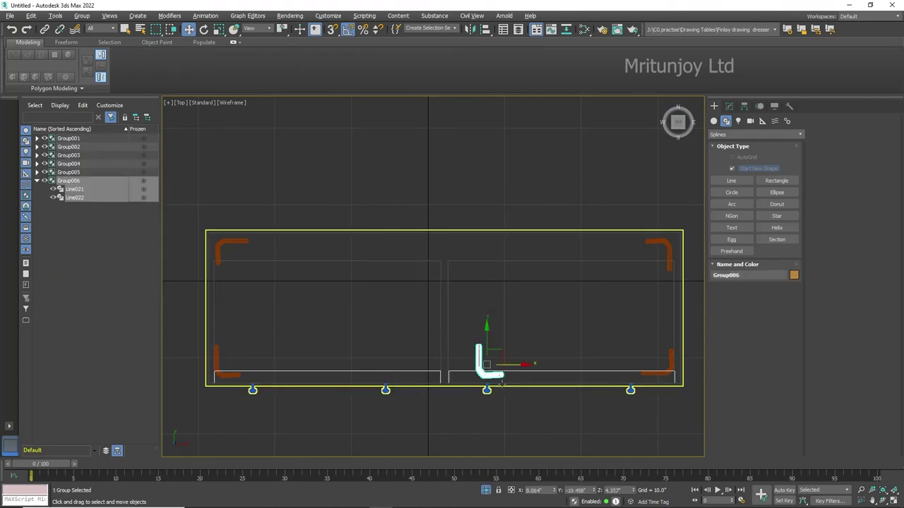
key("e")
left_click_drag(516, 395, 534, 330)
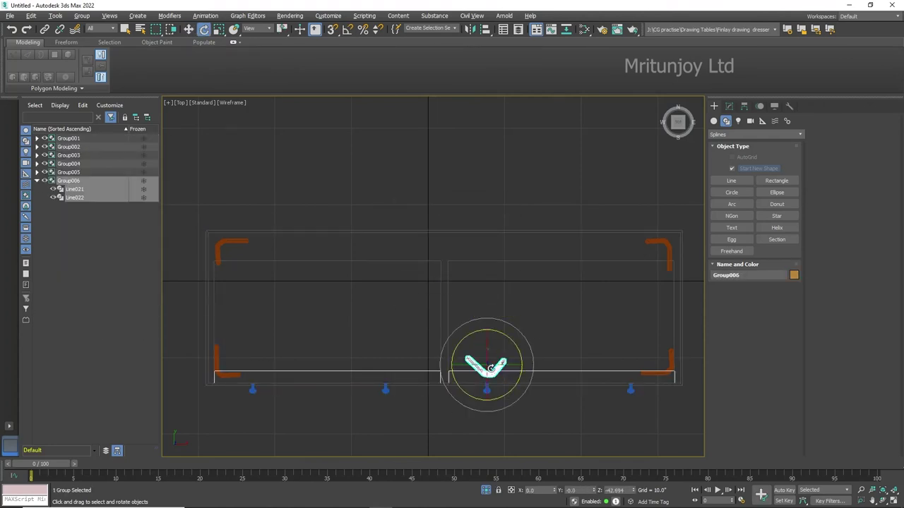
key("w")
left_click(525, 365)
mouse_move(496, 365)
left_mouse_down()
mouse_move(449, 365)
mouse_move(448, 309)
left_mouse_up()
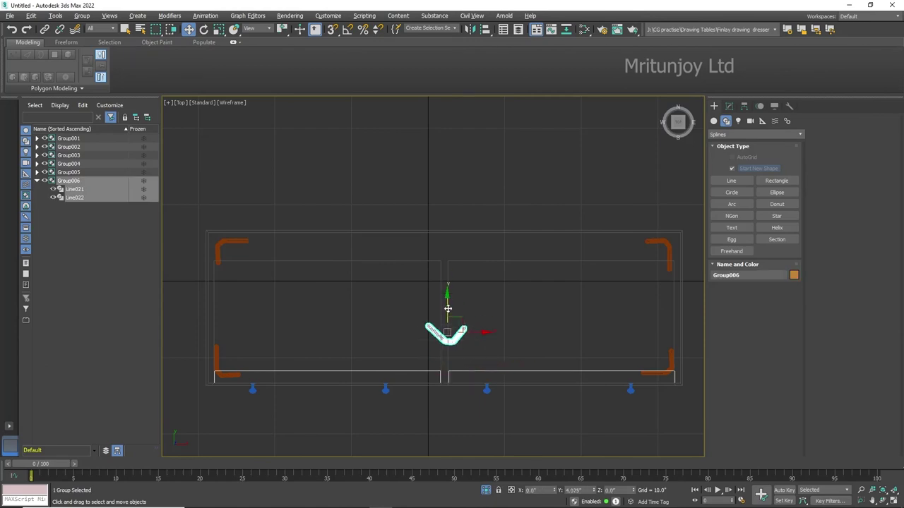